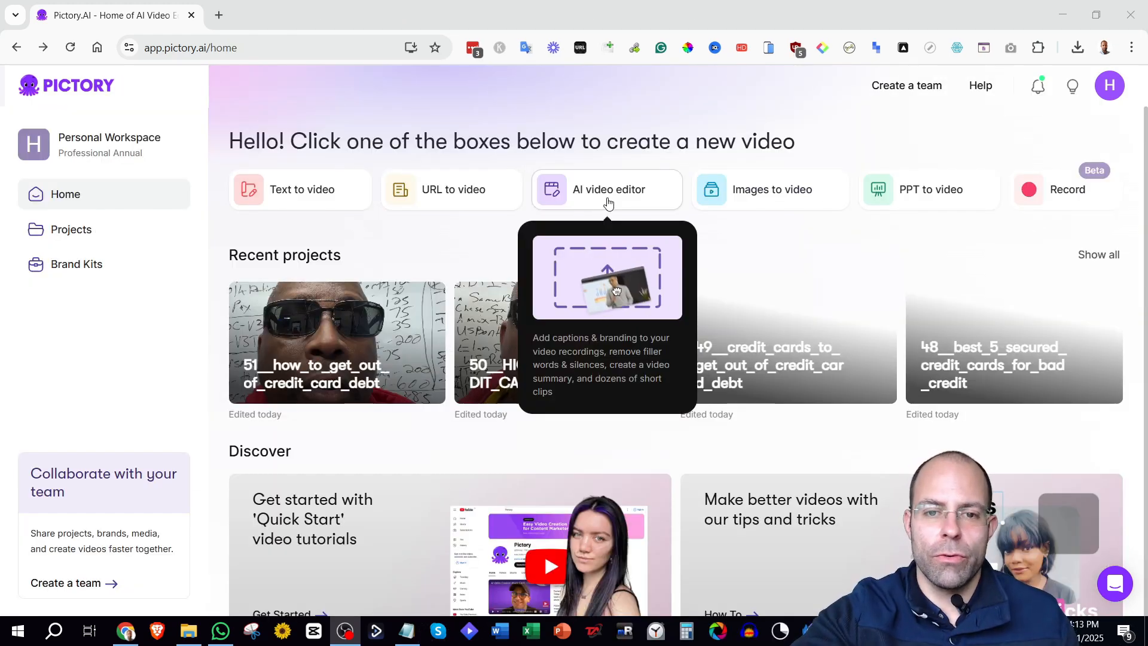
pyautogui.click(608, 204)
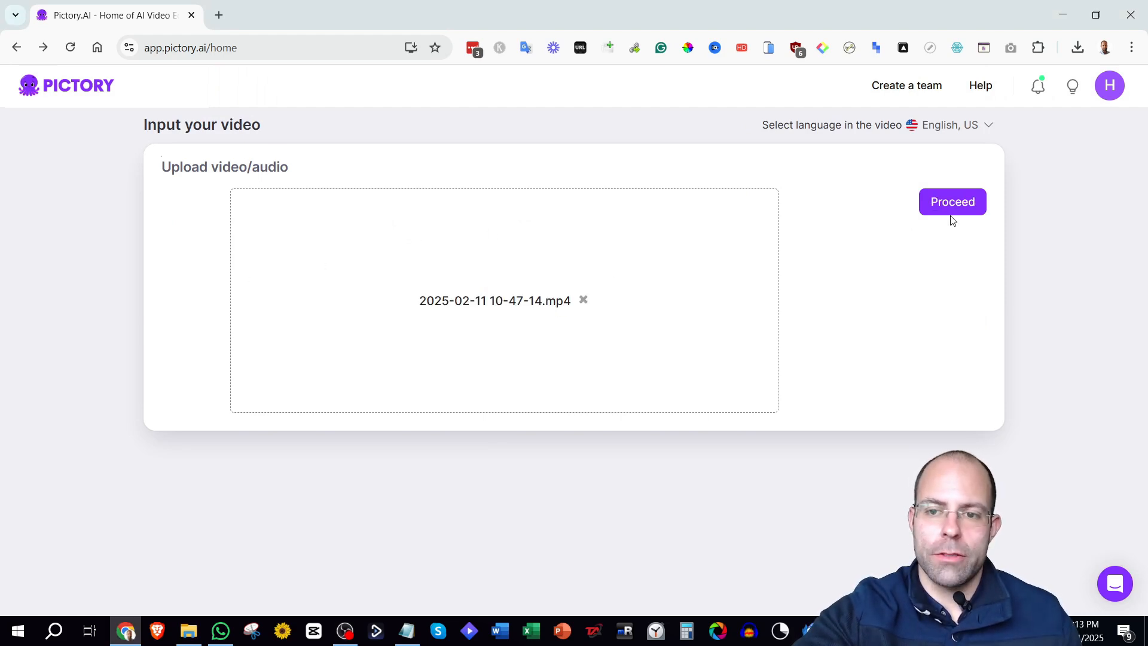
pyautogui.click(952, 210)
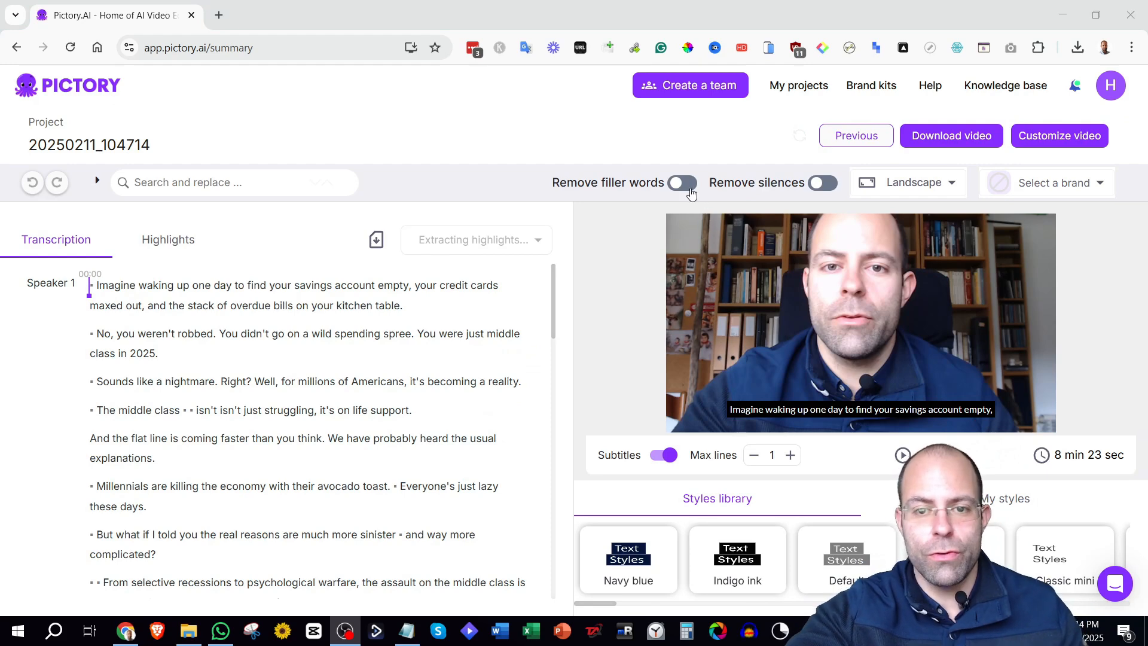
# Turn on filler-word removal for the transcript.
pyautogui.click(691, 189)
pyautogui.click(691, 185)
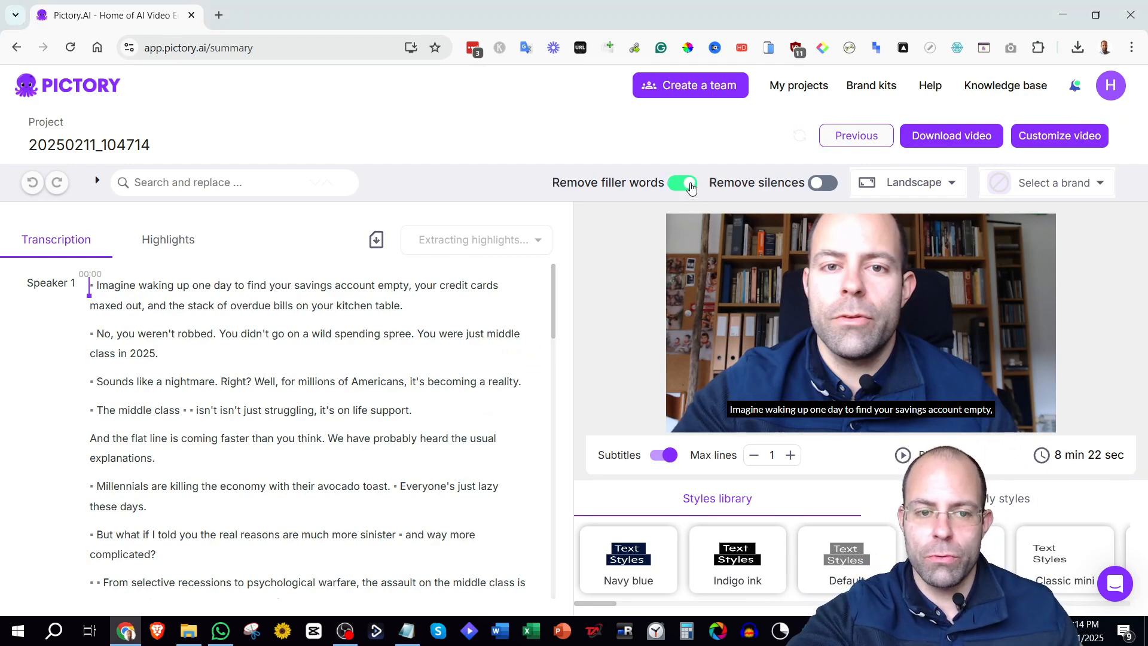
pyautogui.scroll(-2, 554, 315)
pyautogui.moveTo(554, 315); pyautogui.dragTo(555, 272)
# Turn on silence removal for pauses longer than 1 second.
pyautogui.moveTo(213, 446)
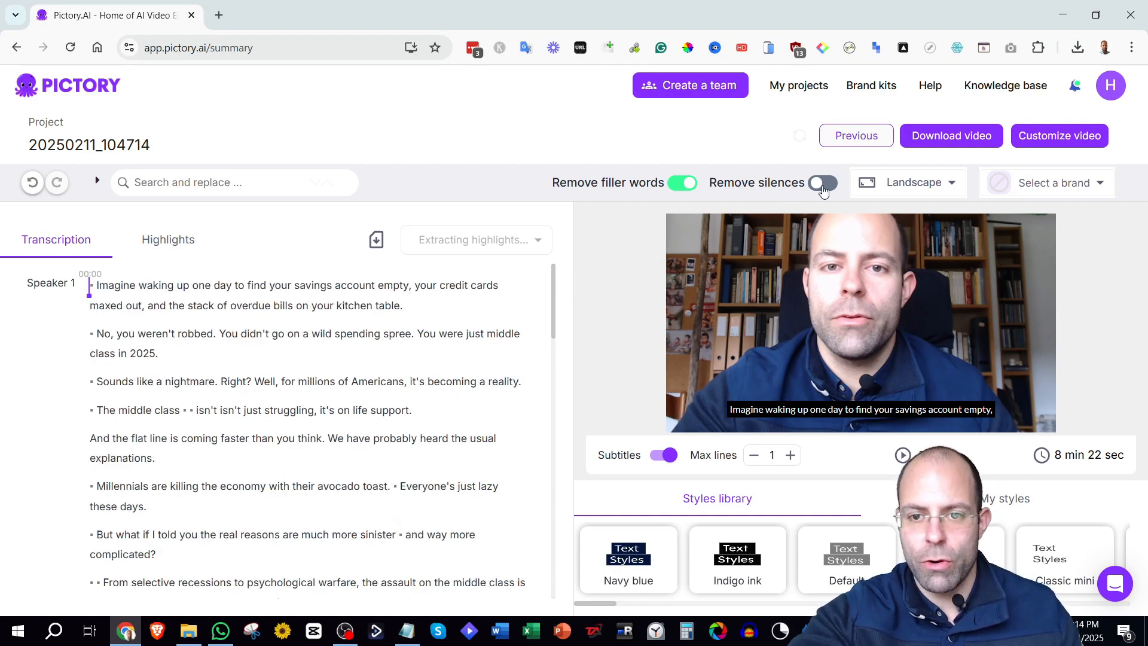
pyautogui.click(824, 188)
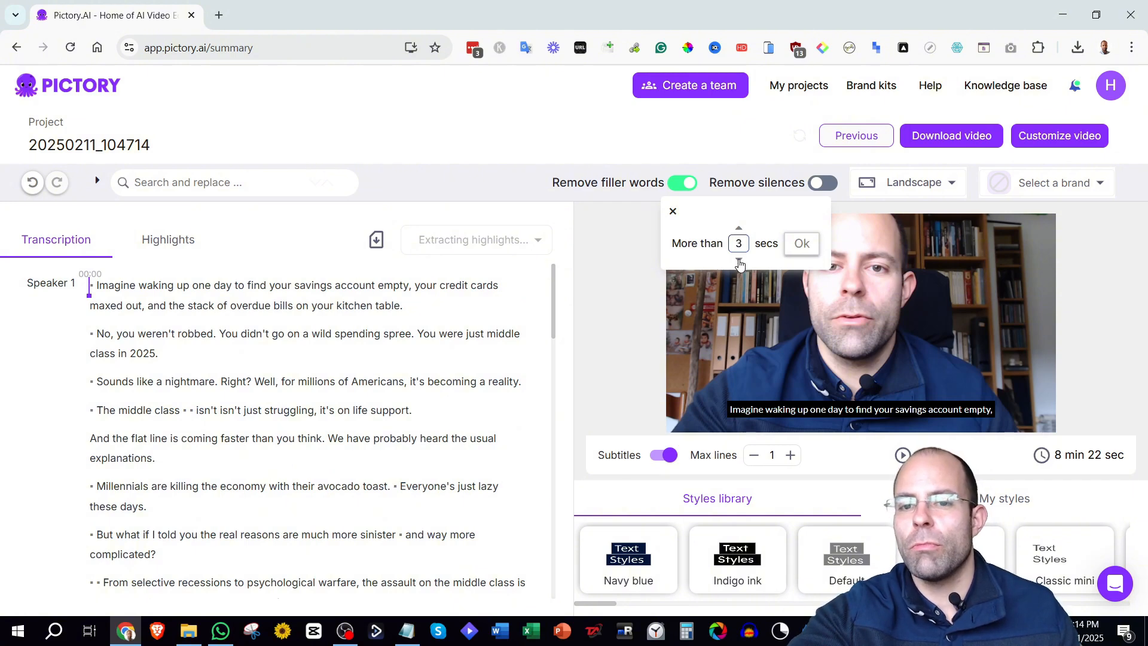
pyautogui.click(740, 262)
pyautogui.click(799, 243)
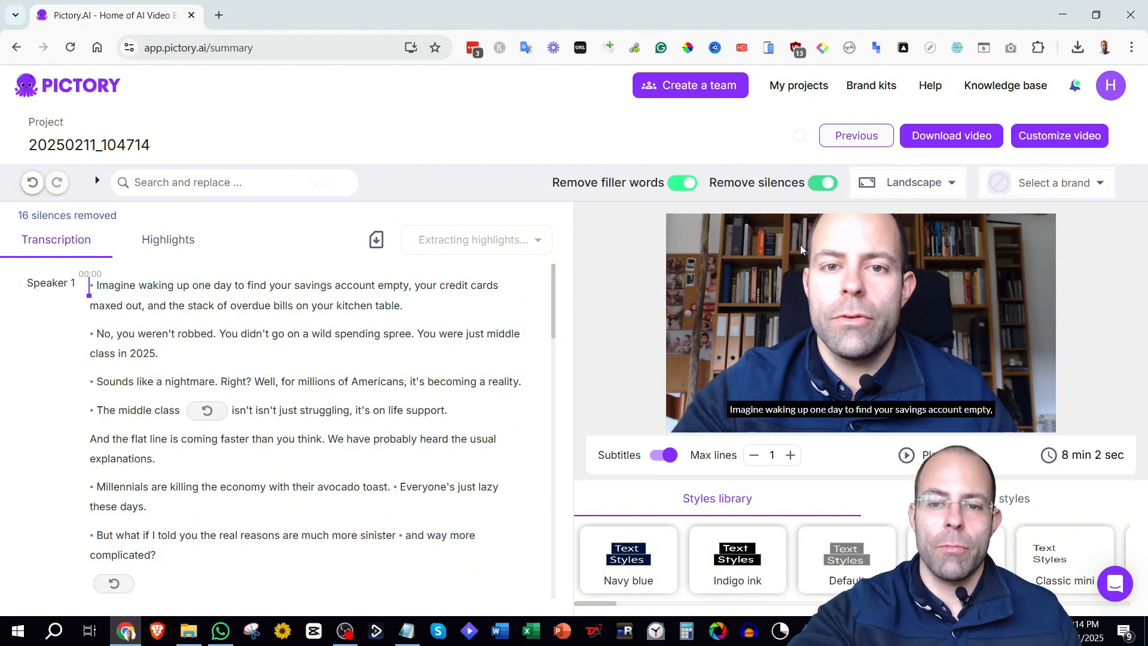
# Select the entire transcript text.
pyautogui.scroll(-2, 555, 297)
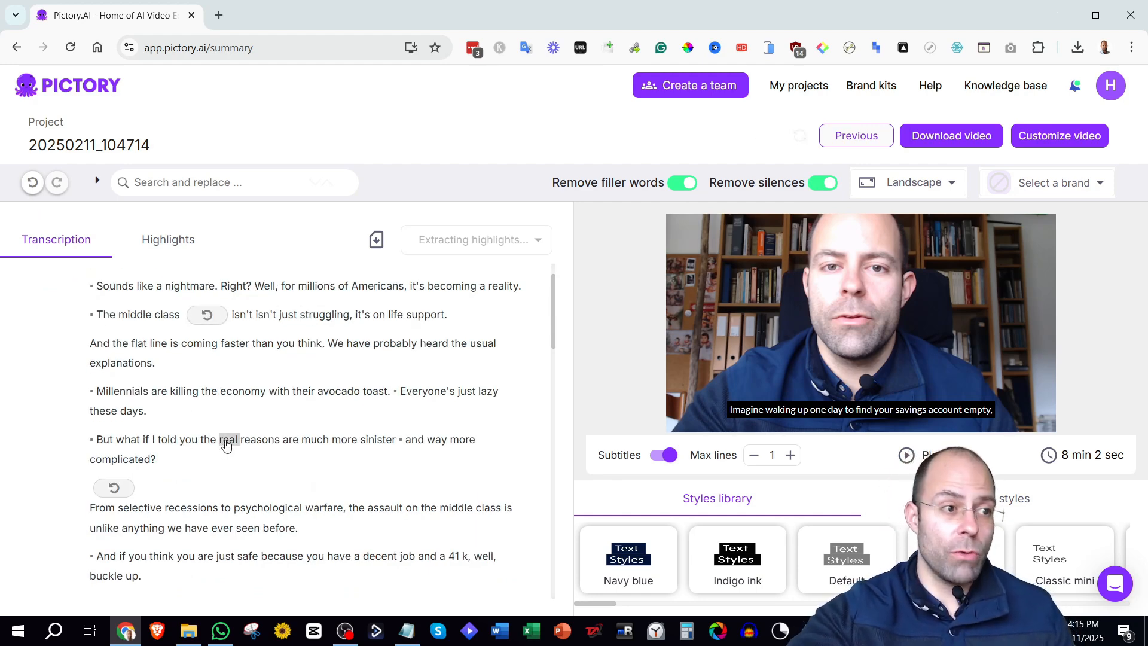
pyautogui.scroll(2, 549, 313)
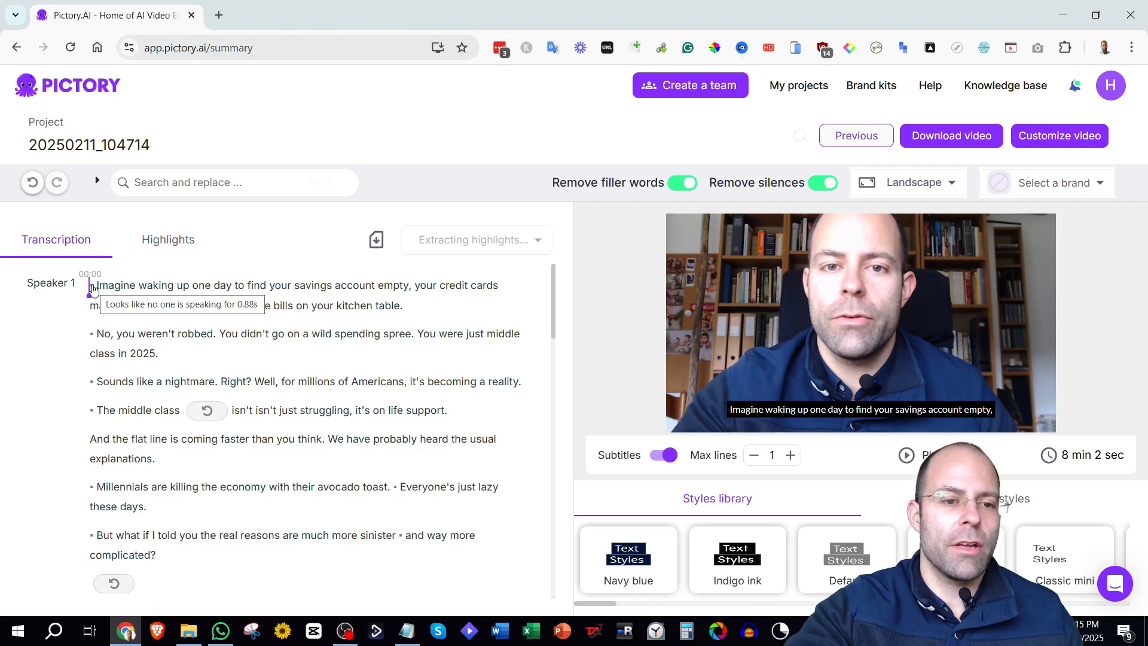
pyautogui.moveTo(91, 288); pyautogui.dragTo(411, 586)
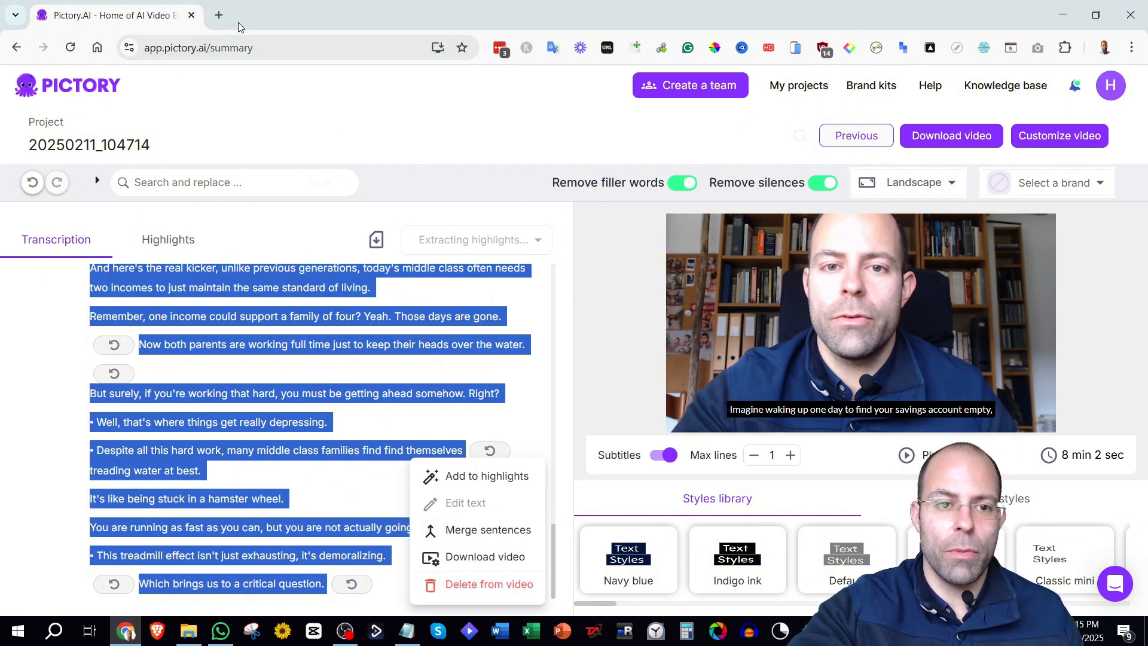
# Open chatgpt.com in a new browser tab.
pyautogui.click(219, 15)
pyautogui.click(261, 52)
pyautogui.write('chatgpt.com')
pyautogui.press('Return')
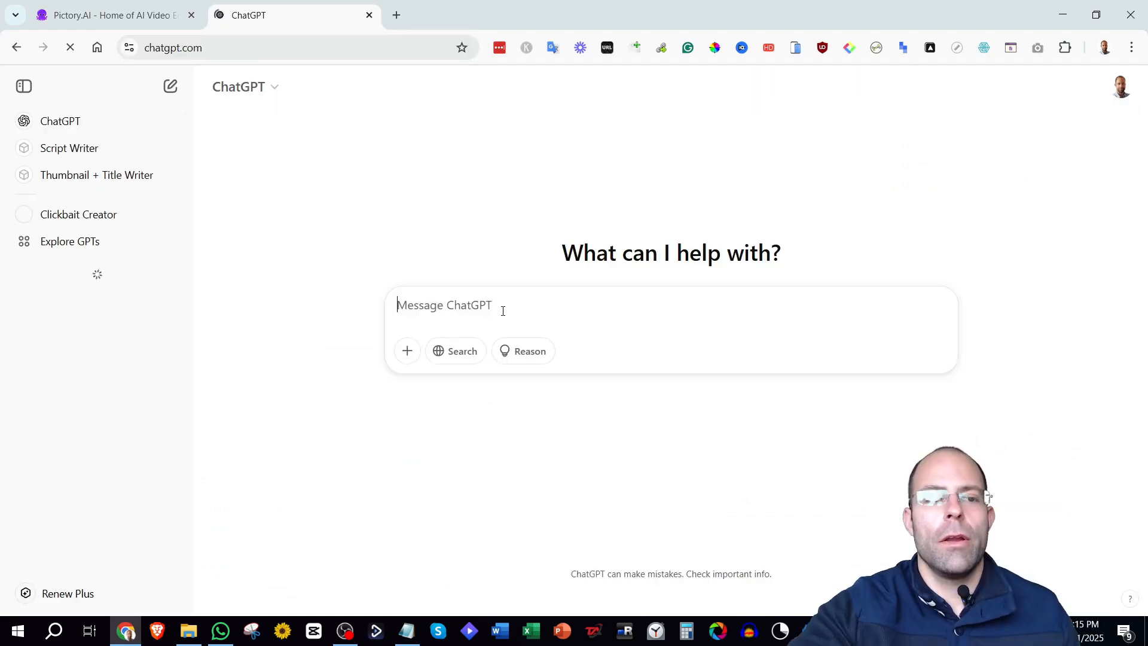
# Open the Stuttering Detection and Fixes conversation and review the list of stuttered passages.
pyautogui.click(93, 312)
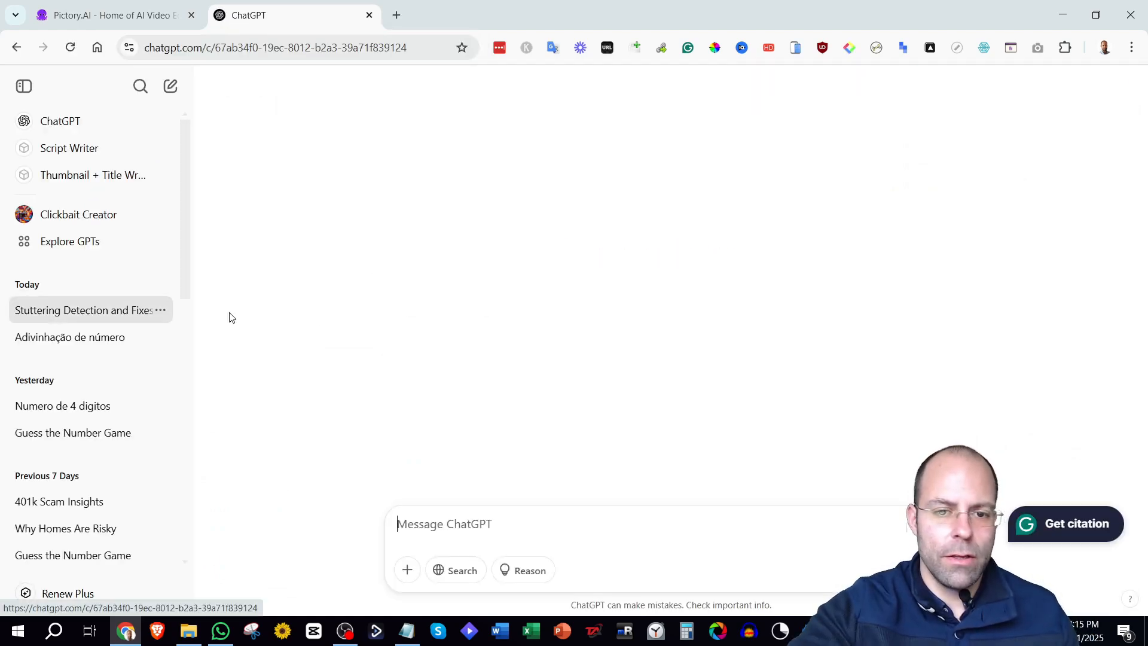
pyautogui.scroll(20, 579, 320)
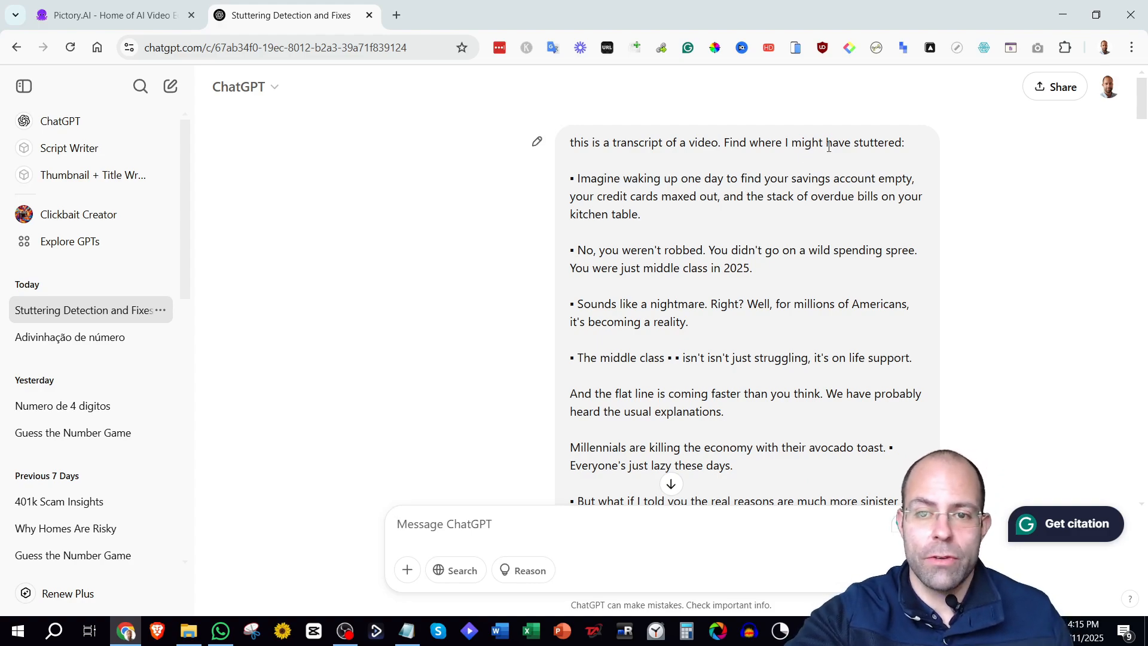
pyautogui.scroll(-20, 753, 171)
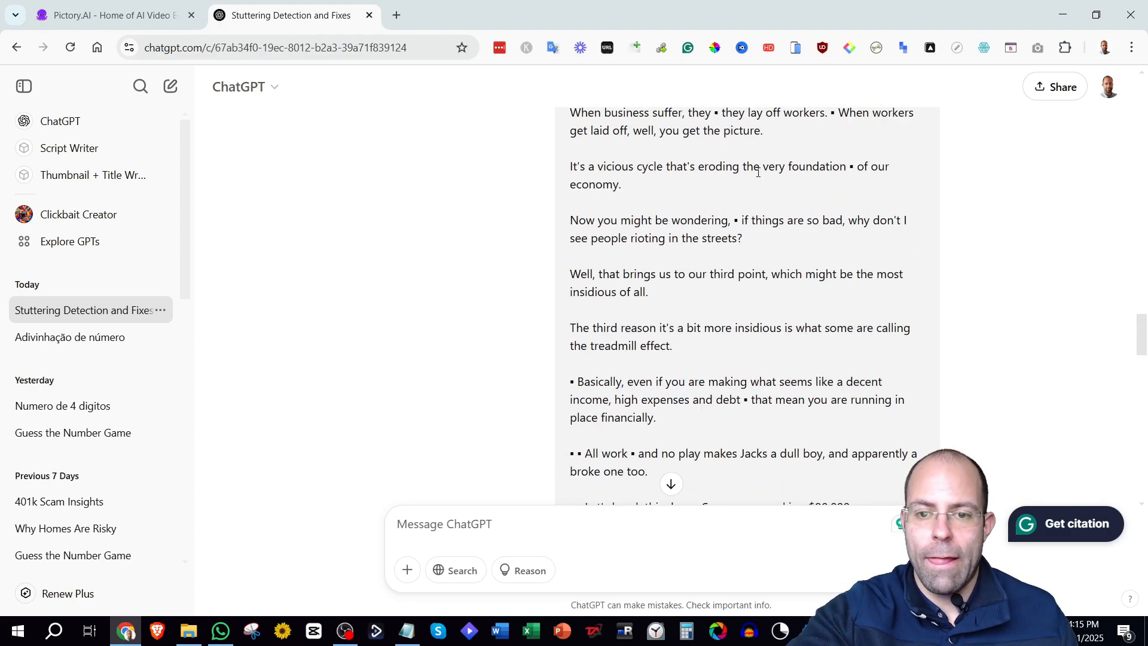
pyautogui.scroll(9, 780, 179)
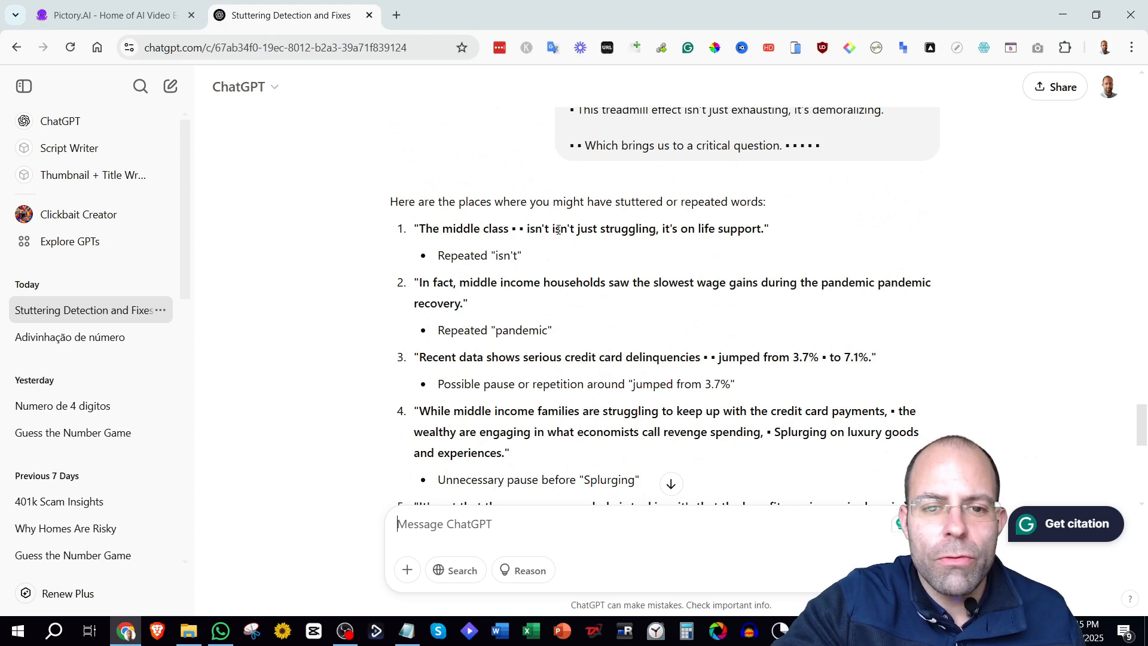
# Search the transcript for the repeated word isn't.
pyautogui.moveTo(528, 228); pyautogui.dragTo(549, 229)
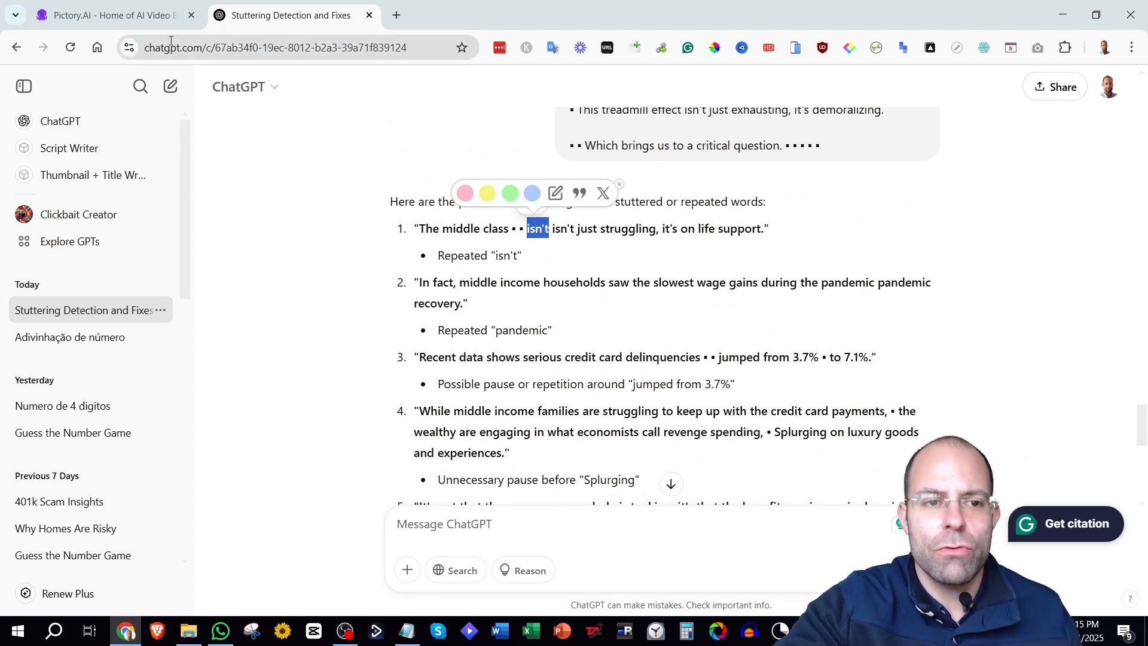
pyautogui.click(114, 15)
pyautogui.scroll(-10, 454, 323)
pyautogui.scroll(15, 449, 310)
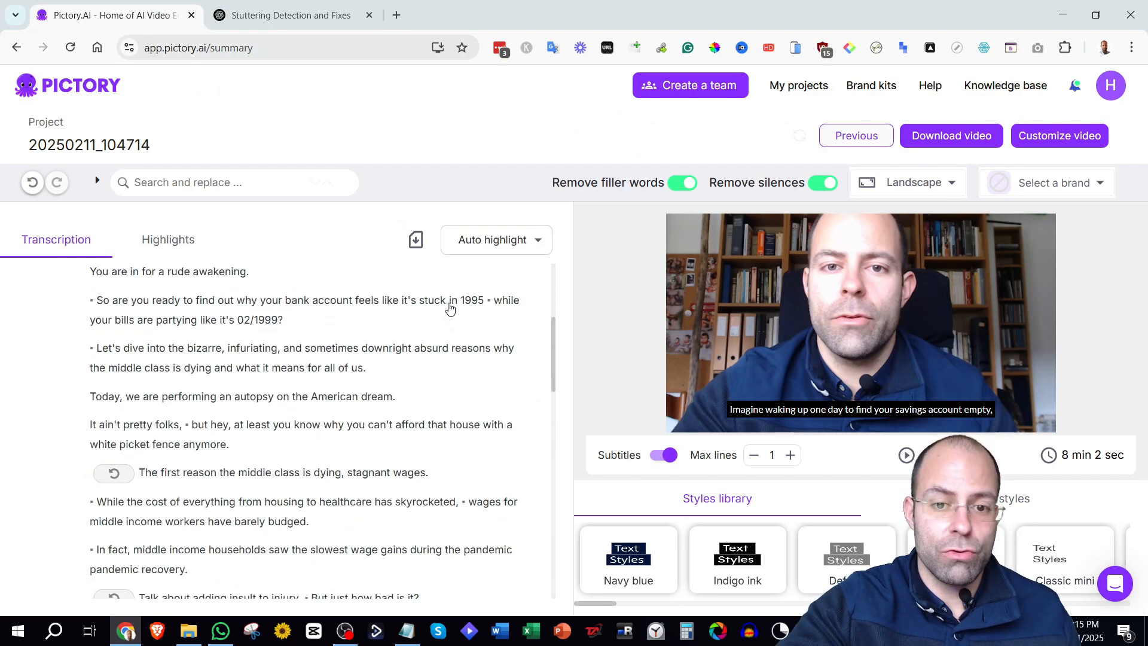
pyautogui.hotkey('ctrl', 'f')
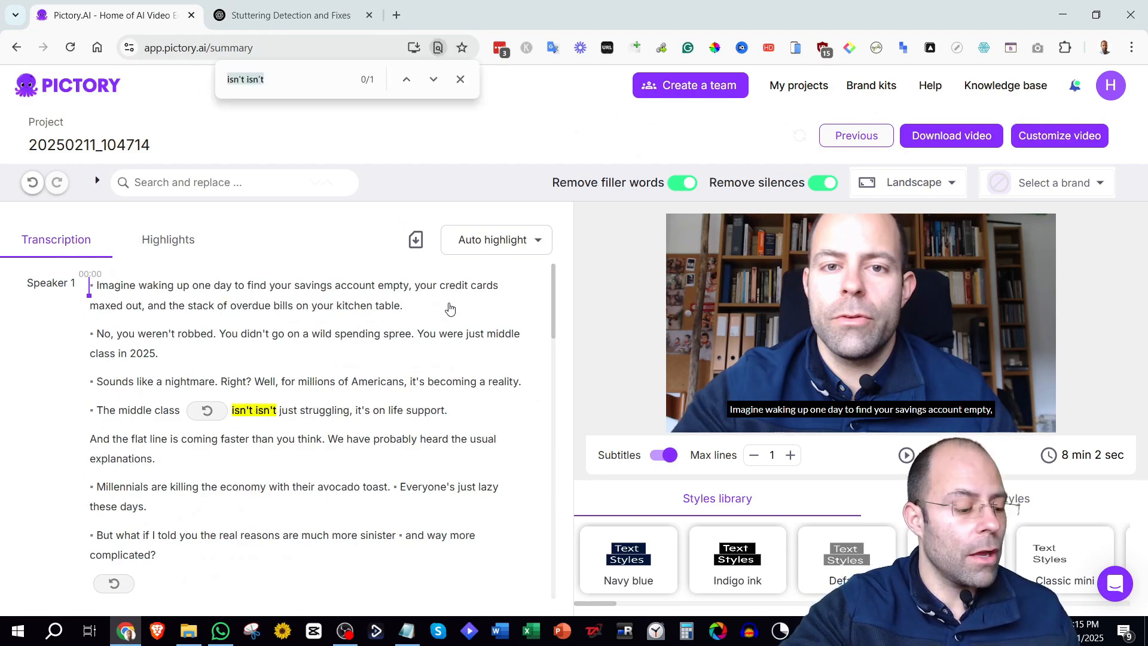
pyautogui.write("isn't")
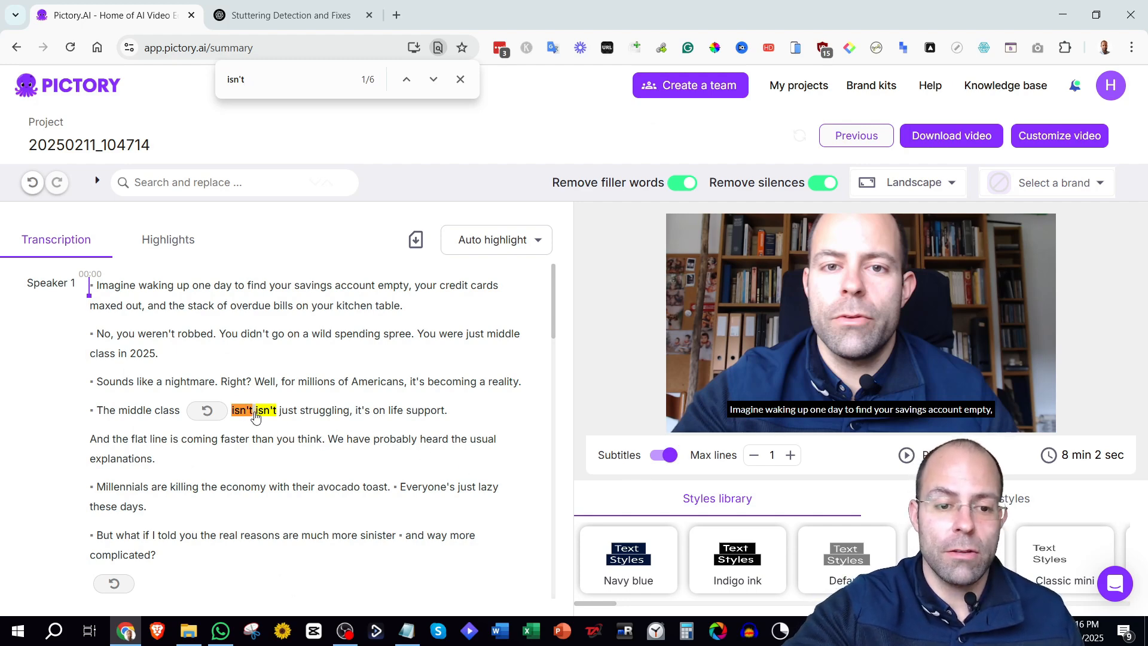
# Delete the duplicated isn't from the video.
pyautogui.moveTo(255, 415); pyautogui.dragTo(233, 420)
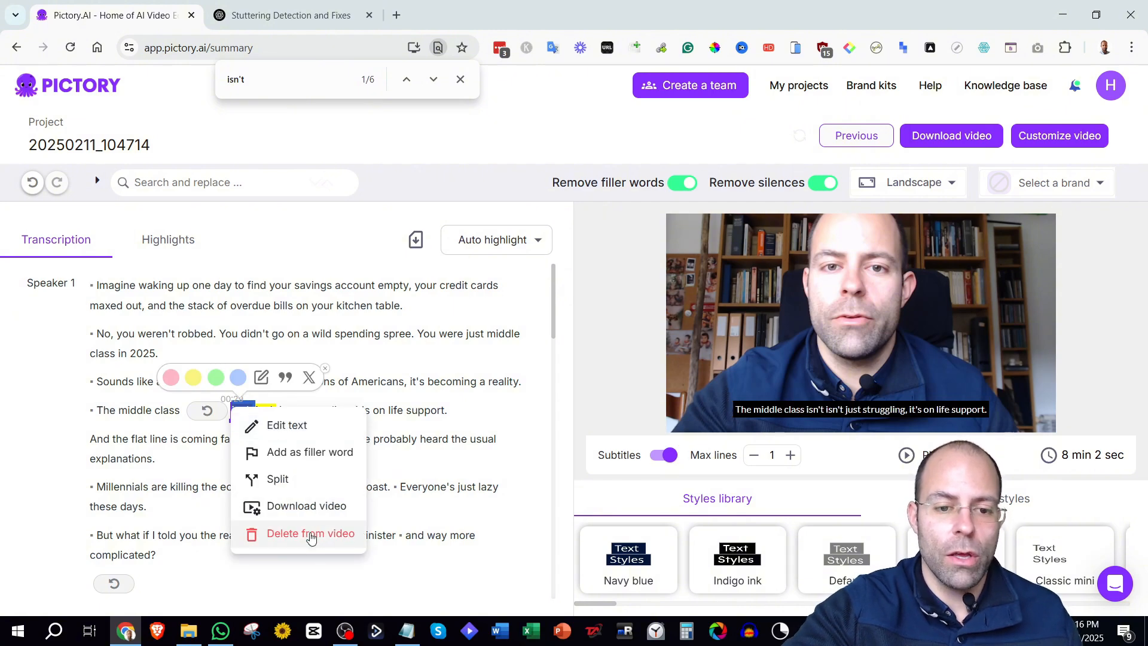
pyautogui.click(310, 535)
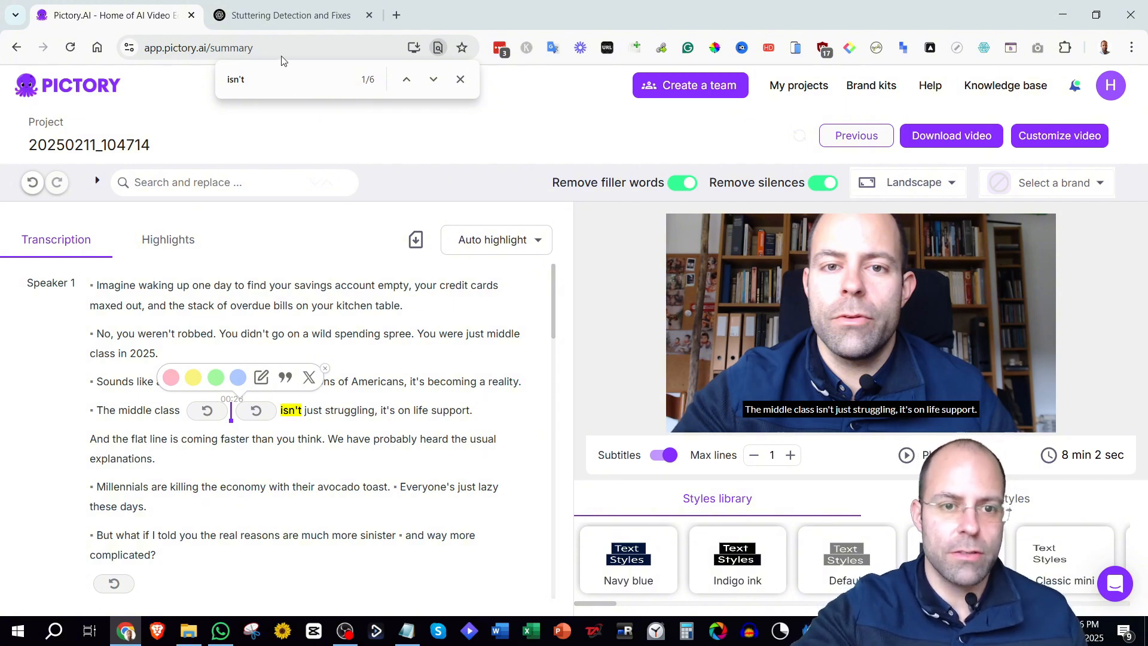
# Find the repeated 'pandemic pandemic' in the transcript and delete the first pandemic from the video.
pyautogui.click(284, 16)
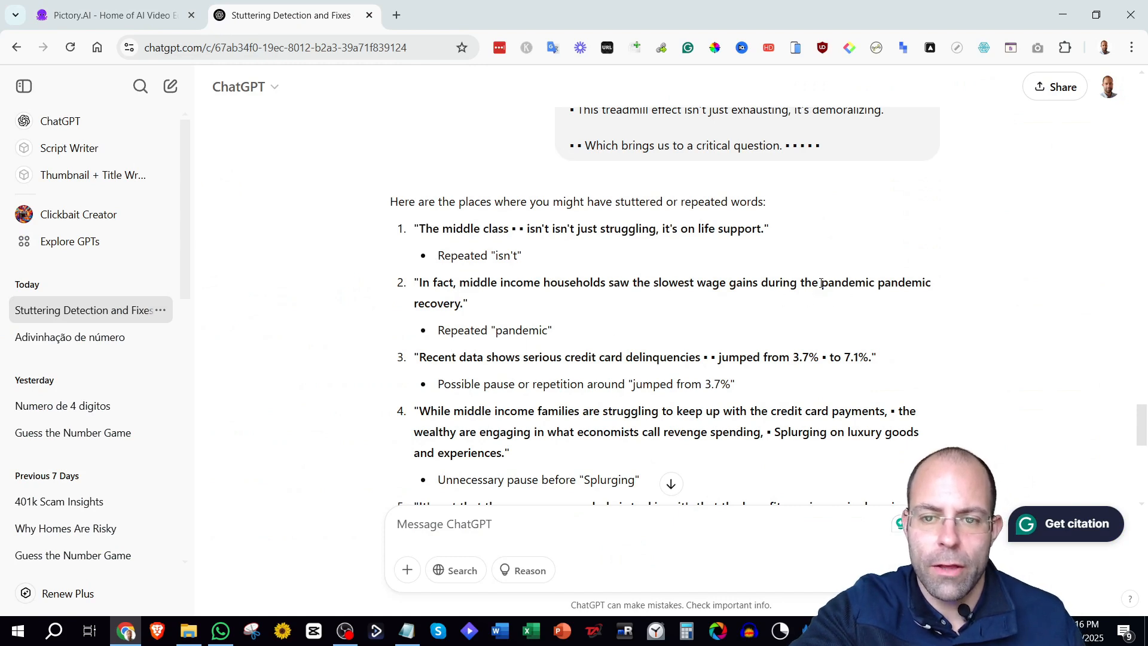
pyautogui.moveTo(825, 283); pyautogui.dragTo(937, 285)
pyautogui.hotkey('ctrl', 'c')
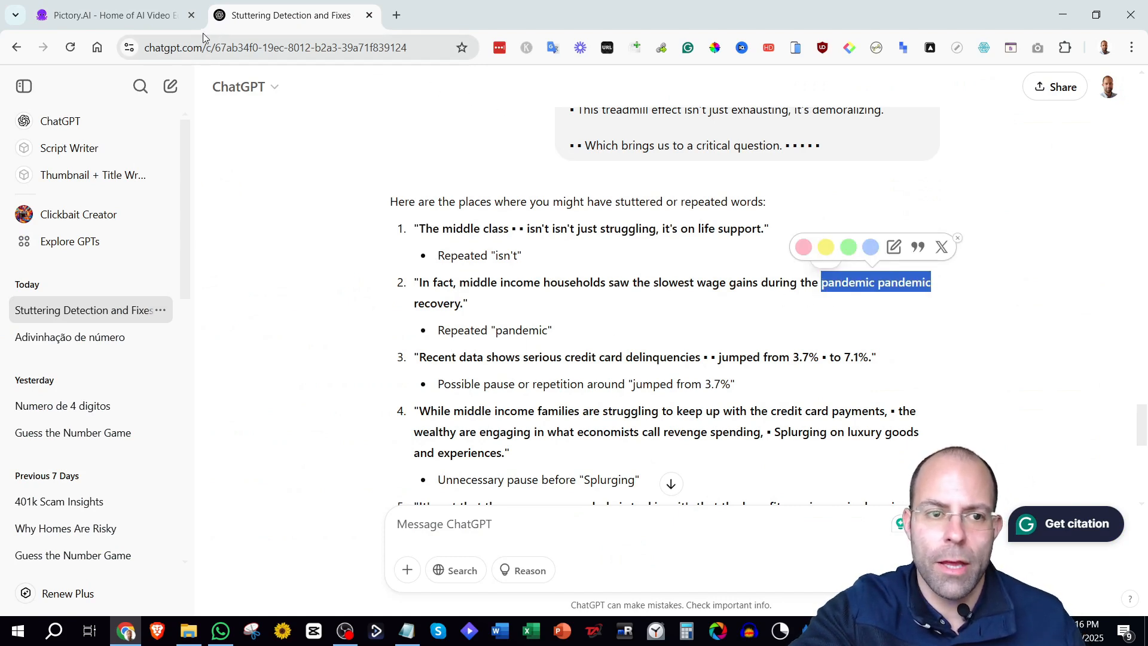
pyautogui.click(139, 17)
pyautogui.hotkey('ctrl', 'f')
pyautogui.hotkey('ctrl', 'v')
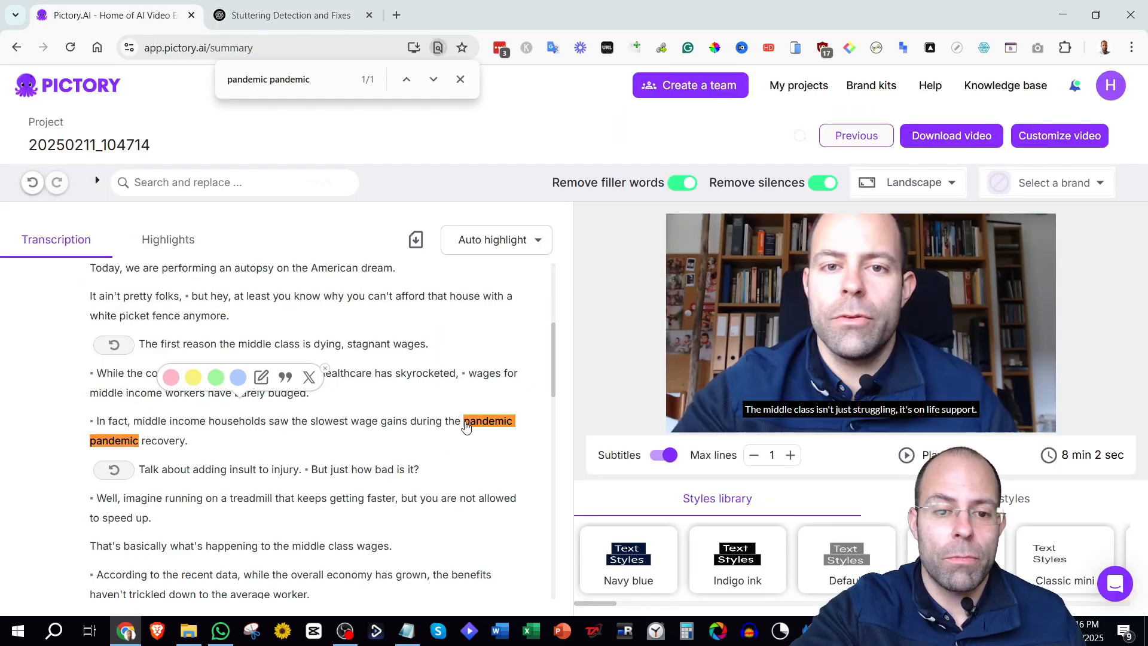
pyautogui.moveTo(464, 422); pyautogui.dragTo(507, 427)
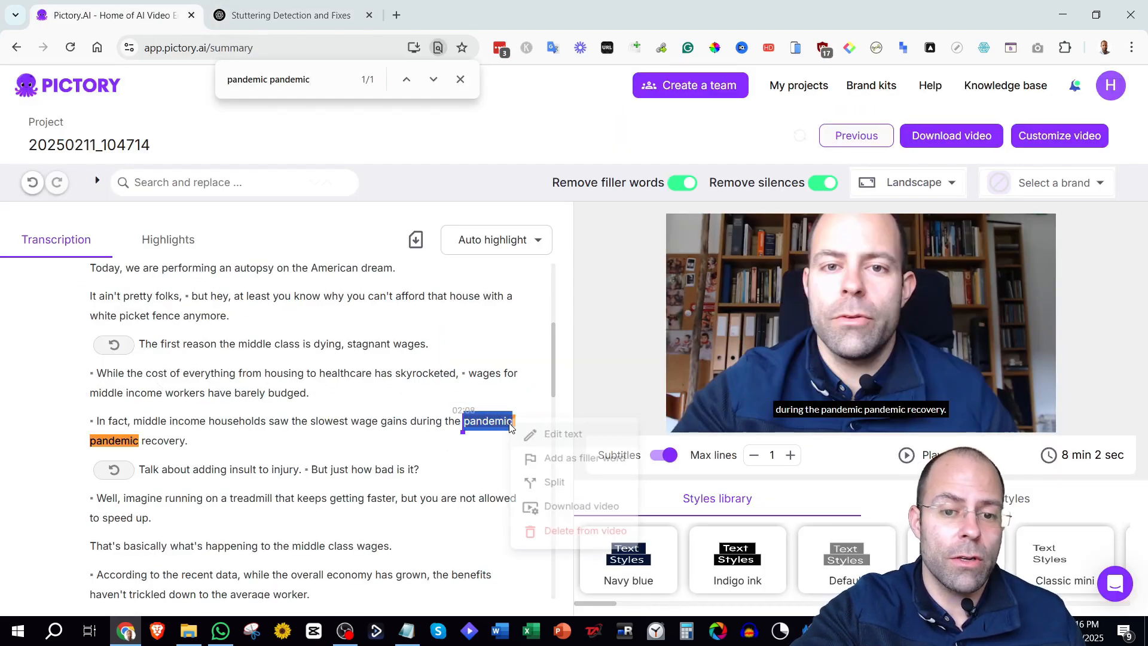
# Review the remaining stuttered passages listed in the ChatGPT answer.
pyautogui.hotkey('ctrl', 'Tab')
pyautogui.scroll(-1, 716, 295)
pyautogui.click(709, 288)
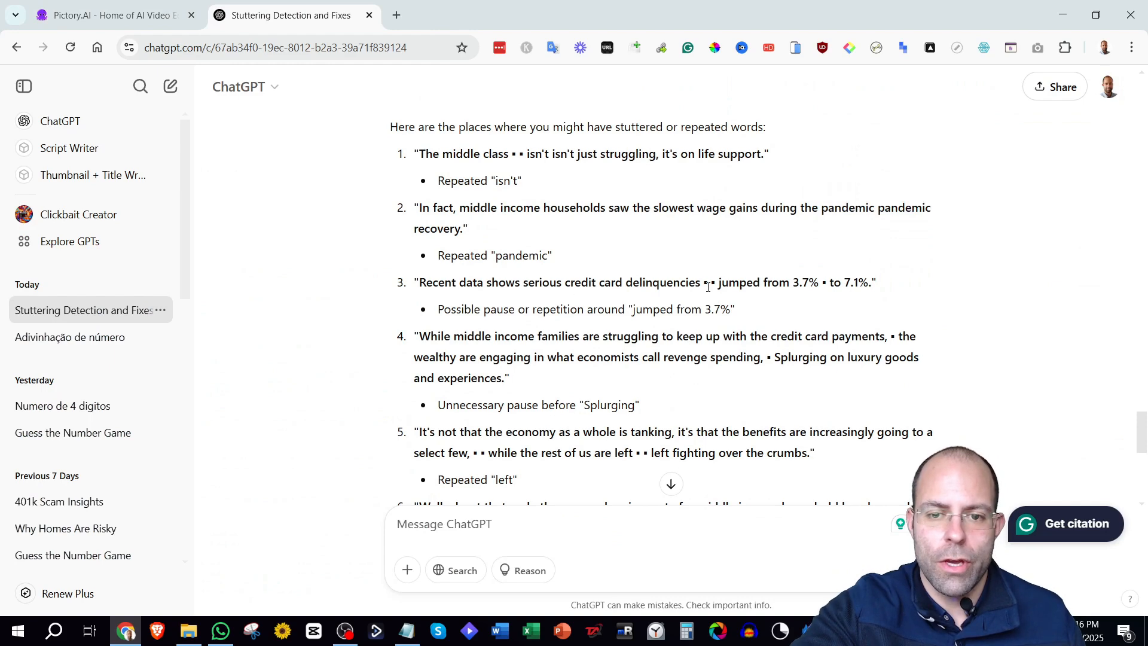
pyautogui.scroll(-1, 645, 284)
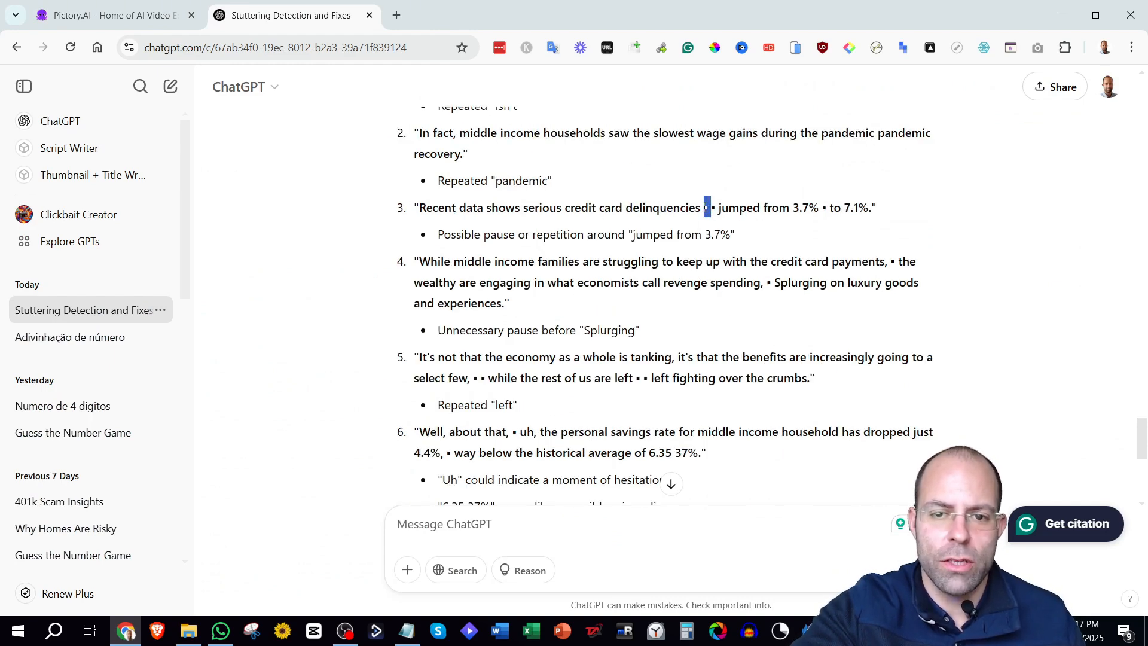
pyautogui.click(709, 210)
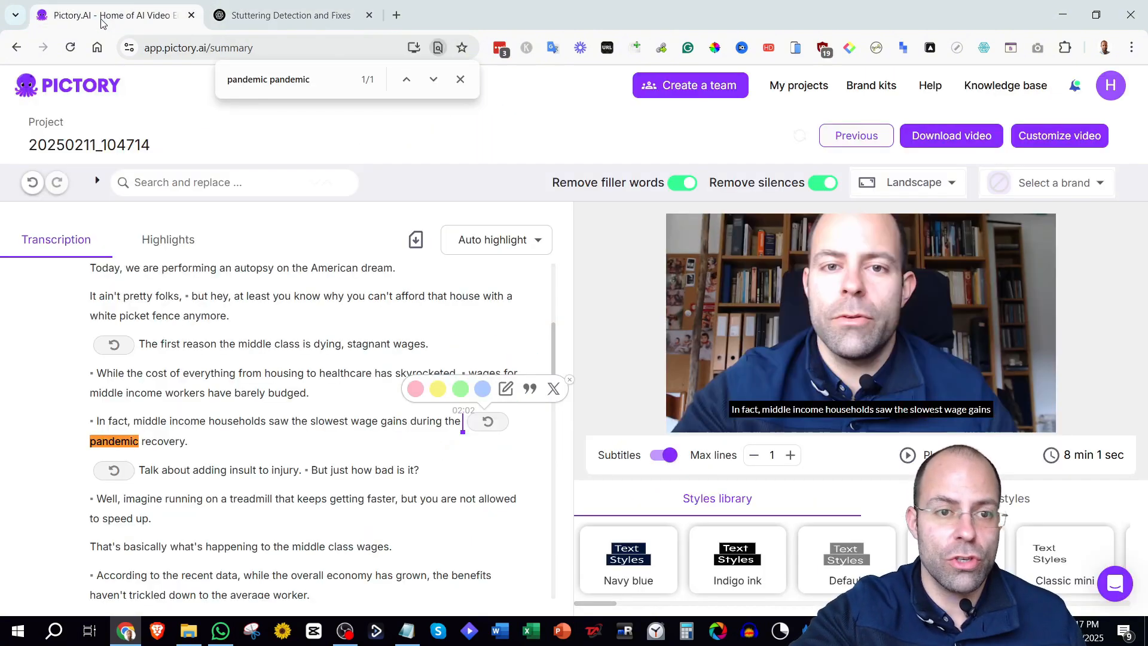
pyautogui.click(106, 15)
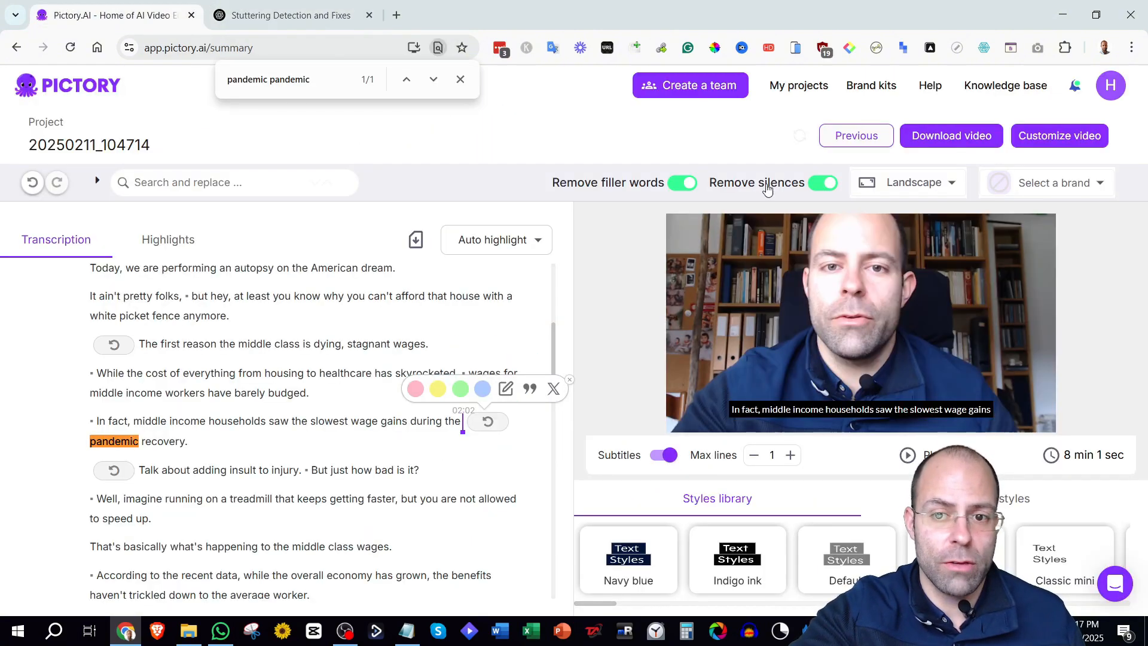
pyautogui.moveTo(786, 188)
pyautogui.click(295, 18)
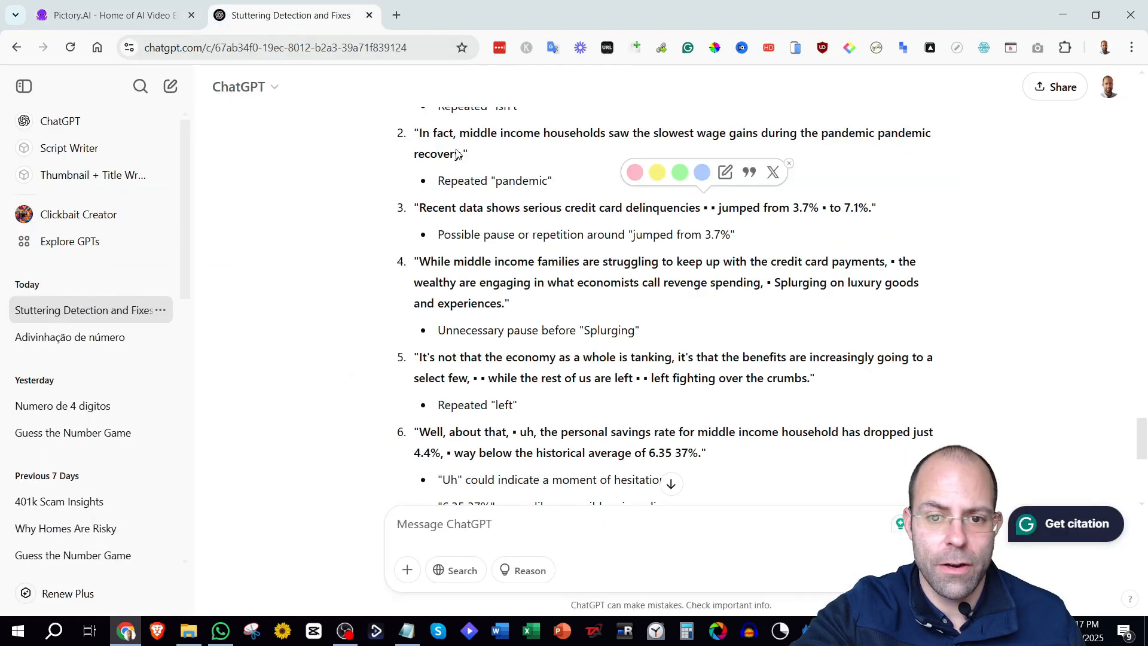
pyautogui.scroll(-2, 588, 278)
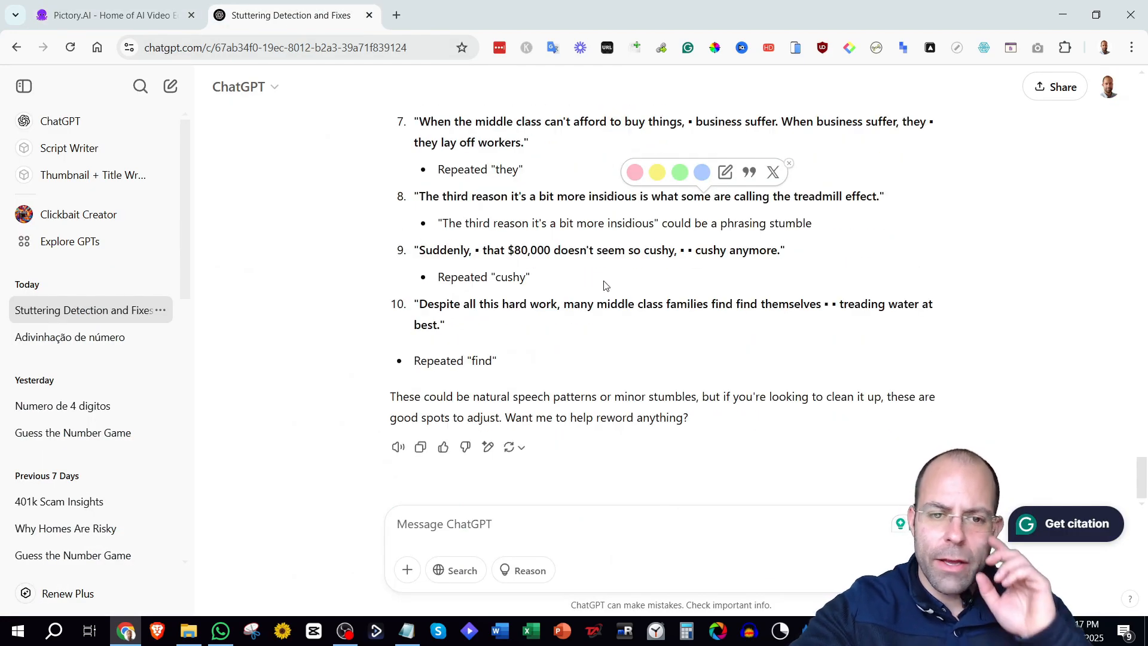
# Find 'find find' in the transcript and delete the first duplicated find from the video.
pyautogui.moveTo(757, 303); pyautogui.dragTo(757, 303)
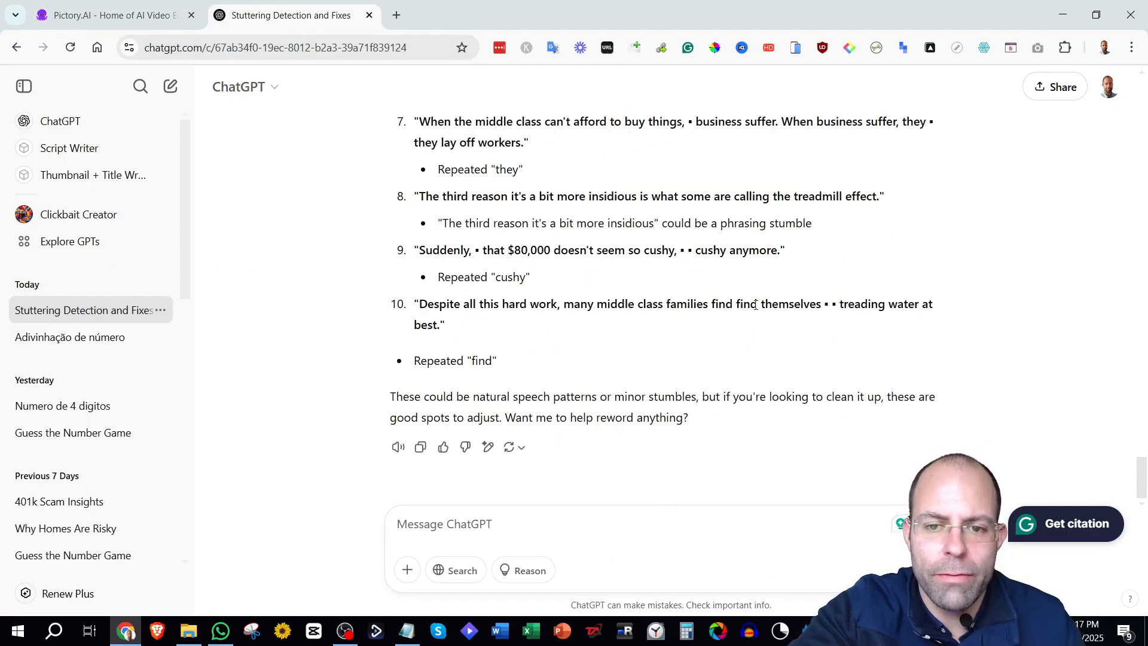
pyautogui.moveTo(756, 302); pyautogui.dragTo(724, 303)
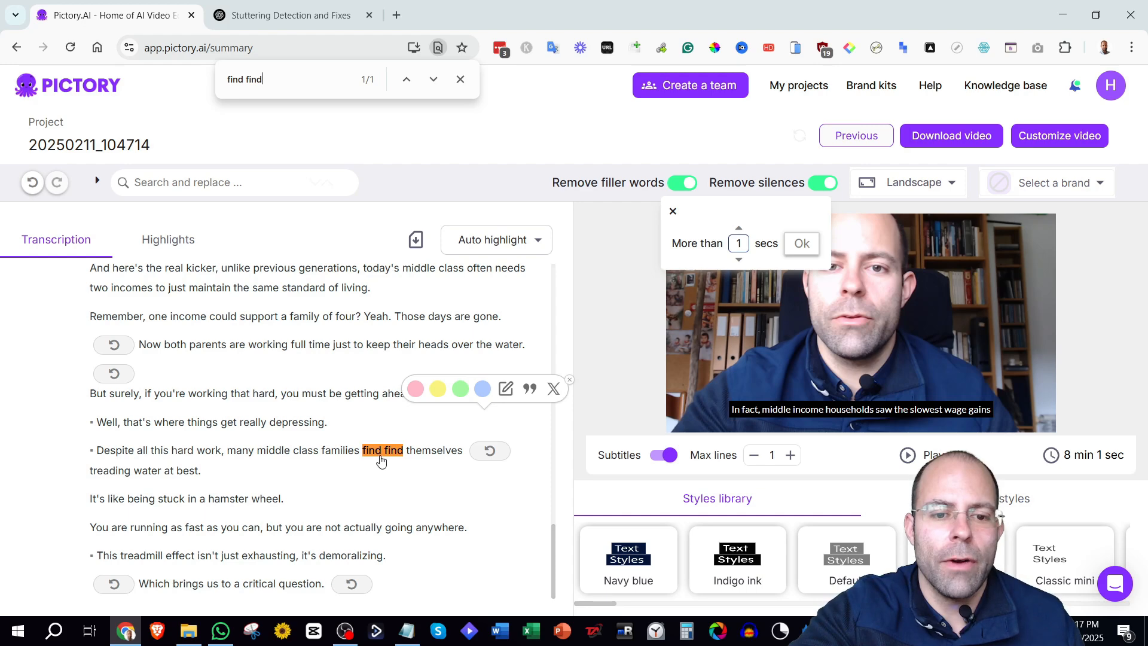
pyautogui.moveTo(381, 456); pyautogui.dragTo(361, 458)
pyautogui.click(430, 579)
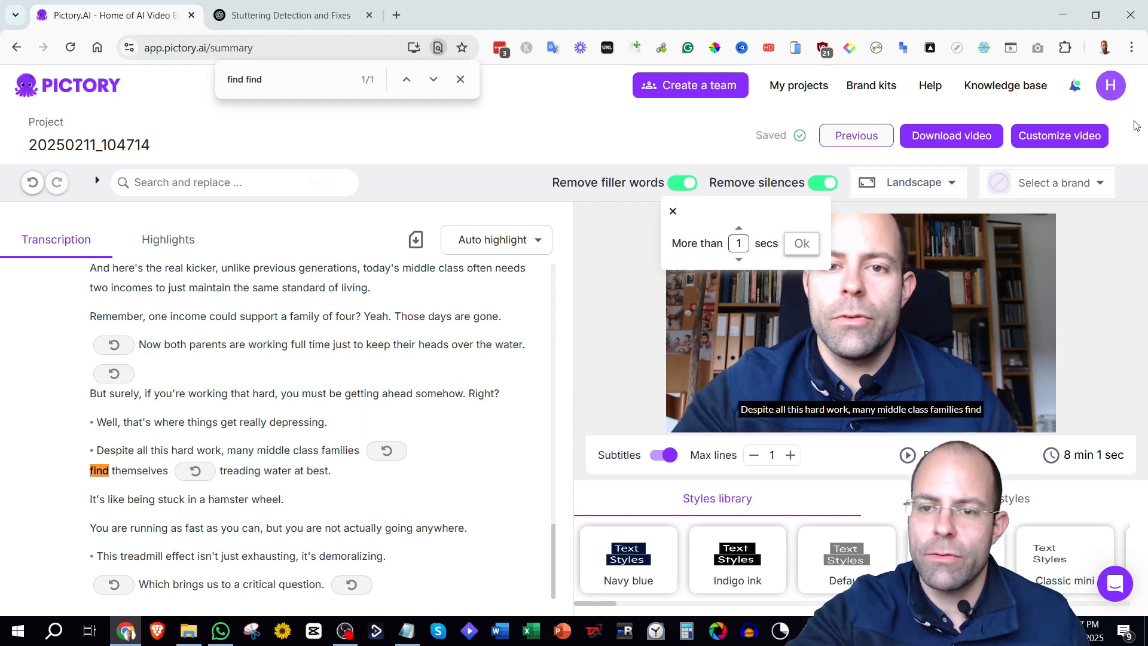
# Keep the video's aspect ratio as Landscape 16:9.
pyautogui.click(673, 213)
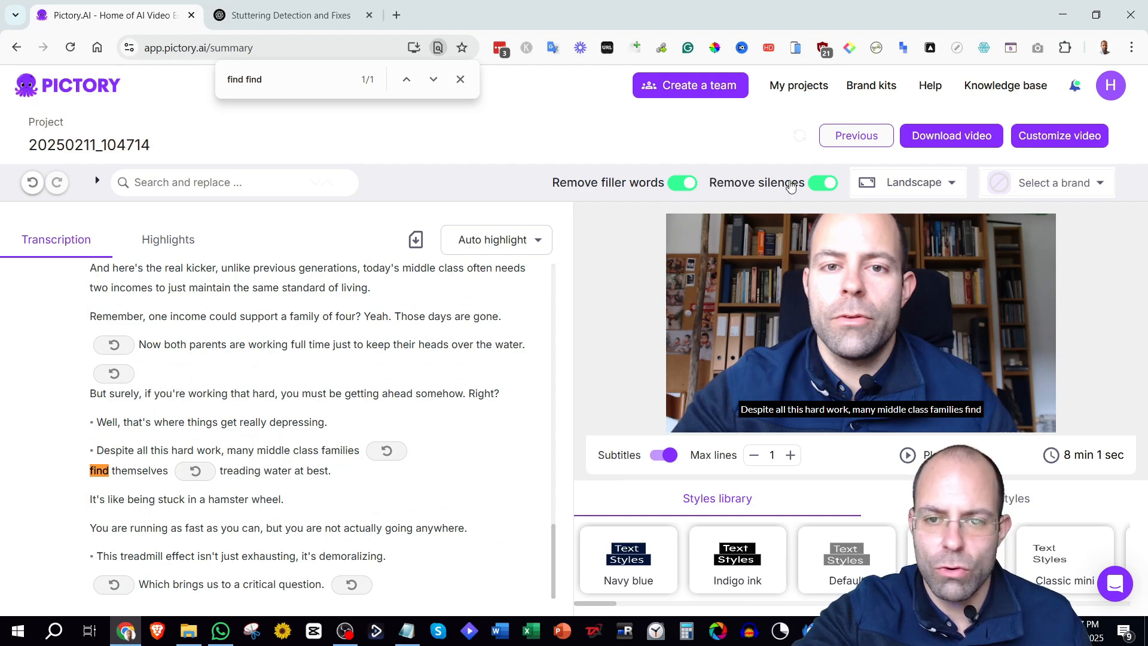
pyautogui.click(790, 185)
pyautogui.click(952, 183)
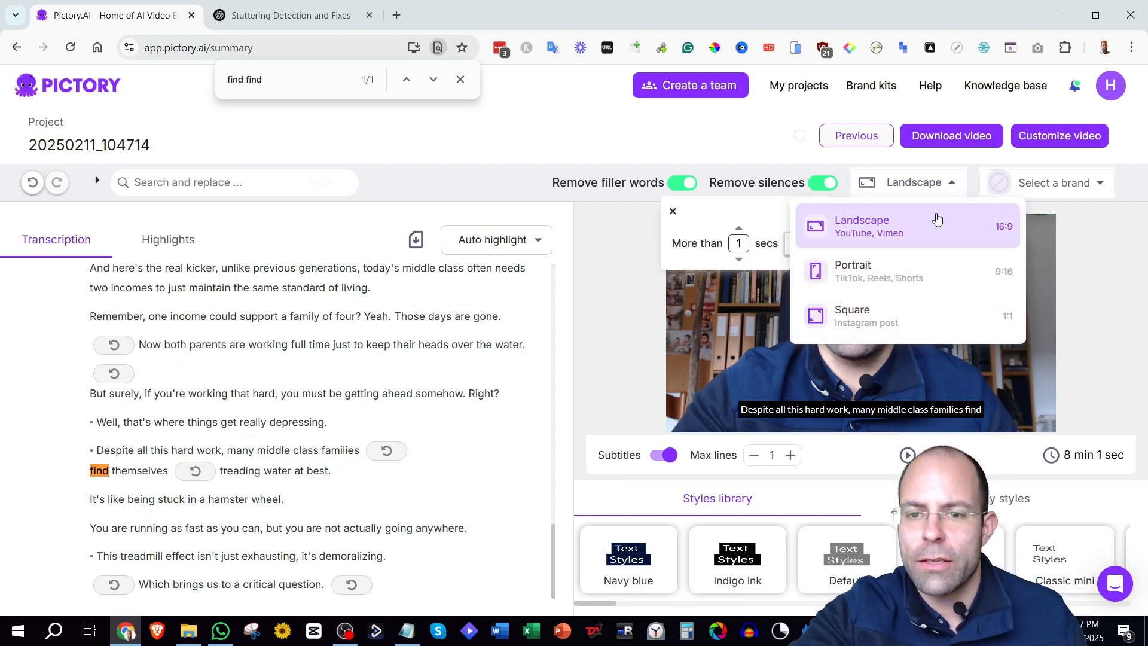
pyautogui.click(934, 220)
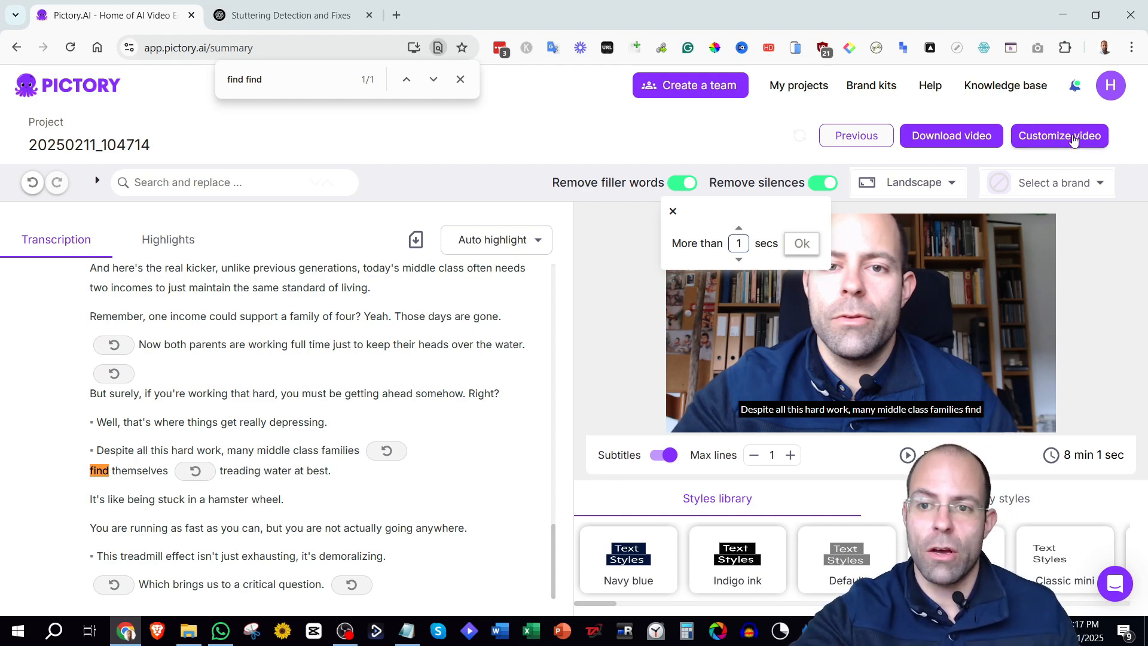
# Continue to the video customization storyboard and step through the first four scenes.
pyautogui.click(1073, 137)
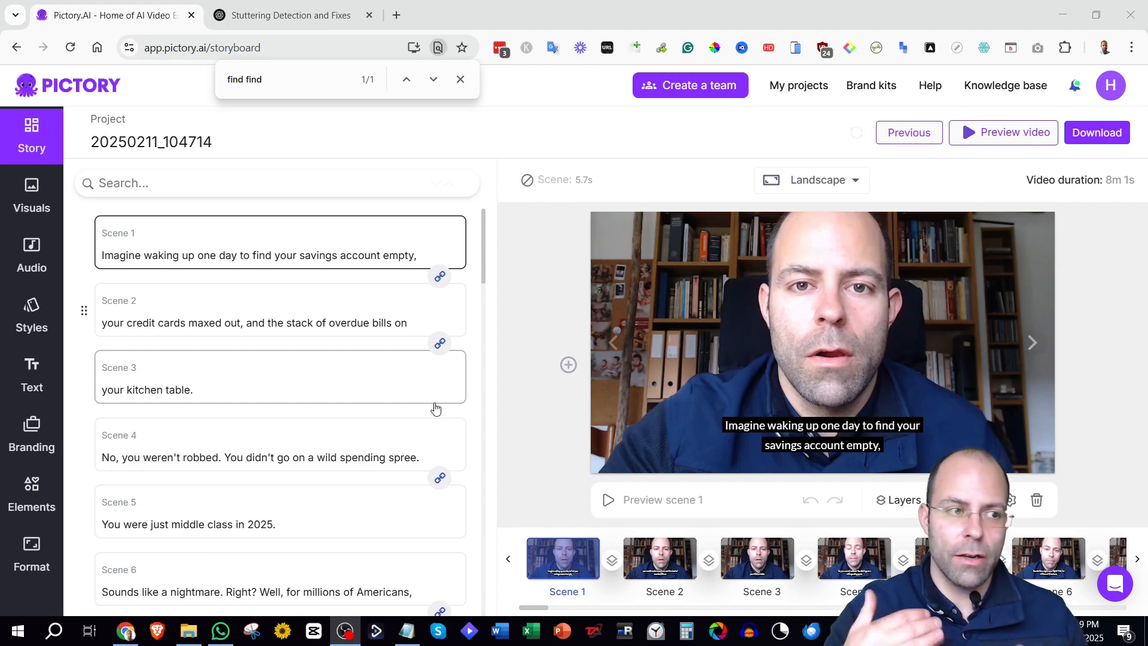
pyautogui.click(52, 204)
pyautogui.click(660, 558)
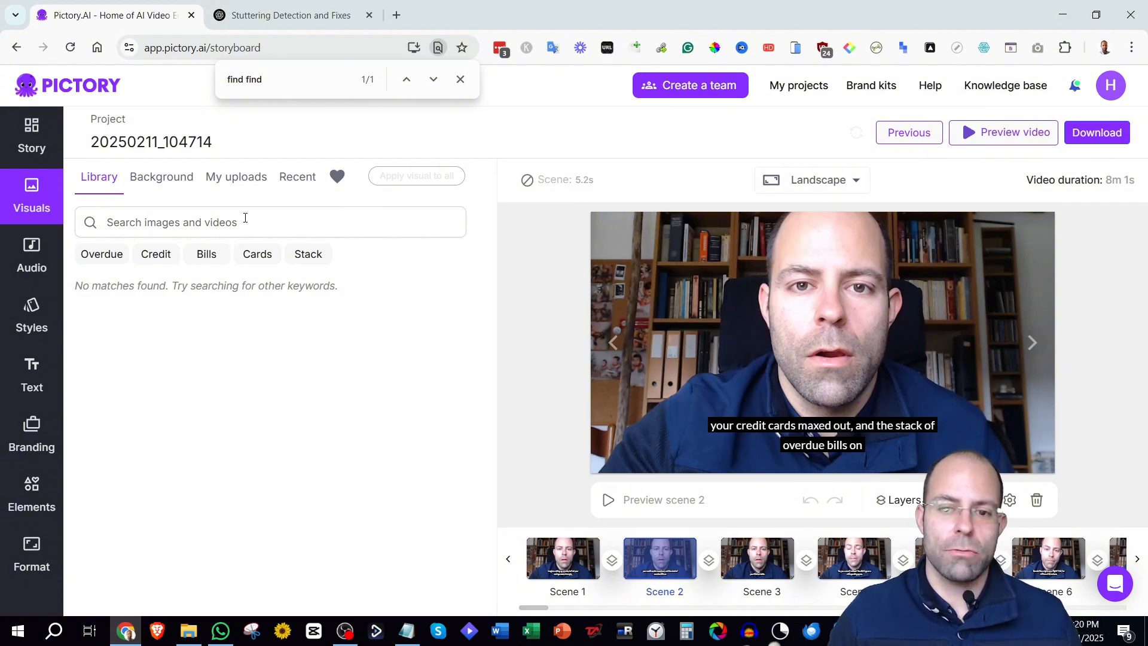
pyautogui.click(563, 558)
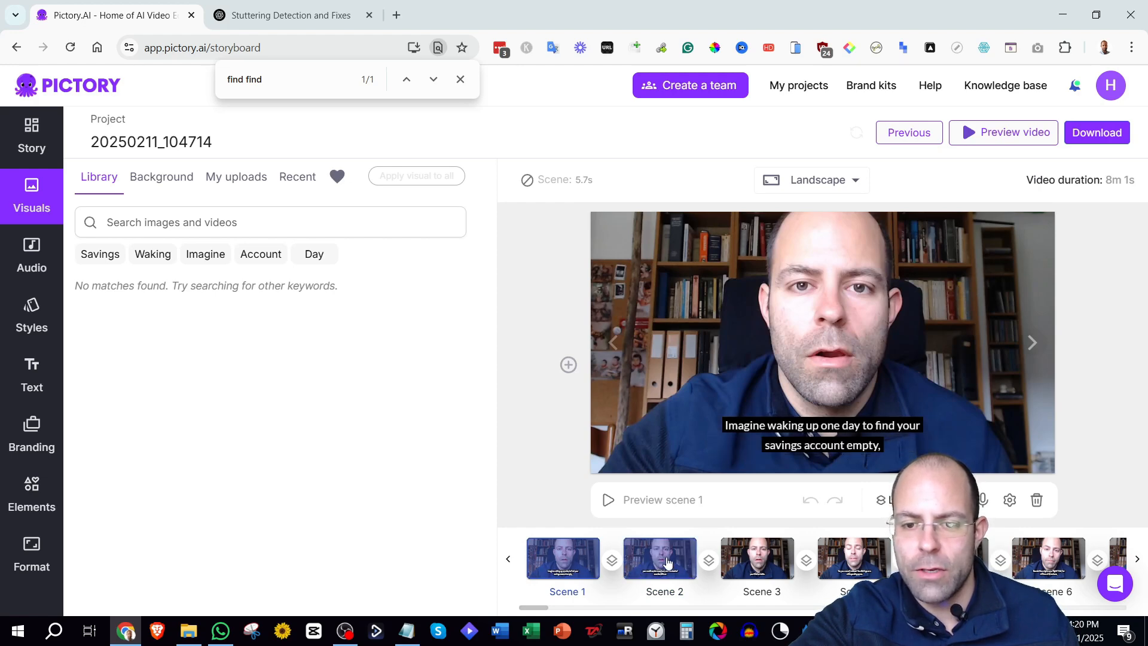
pyautogui.click(755, 557)
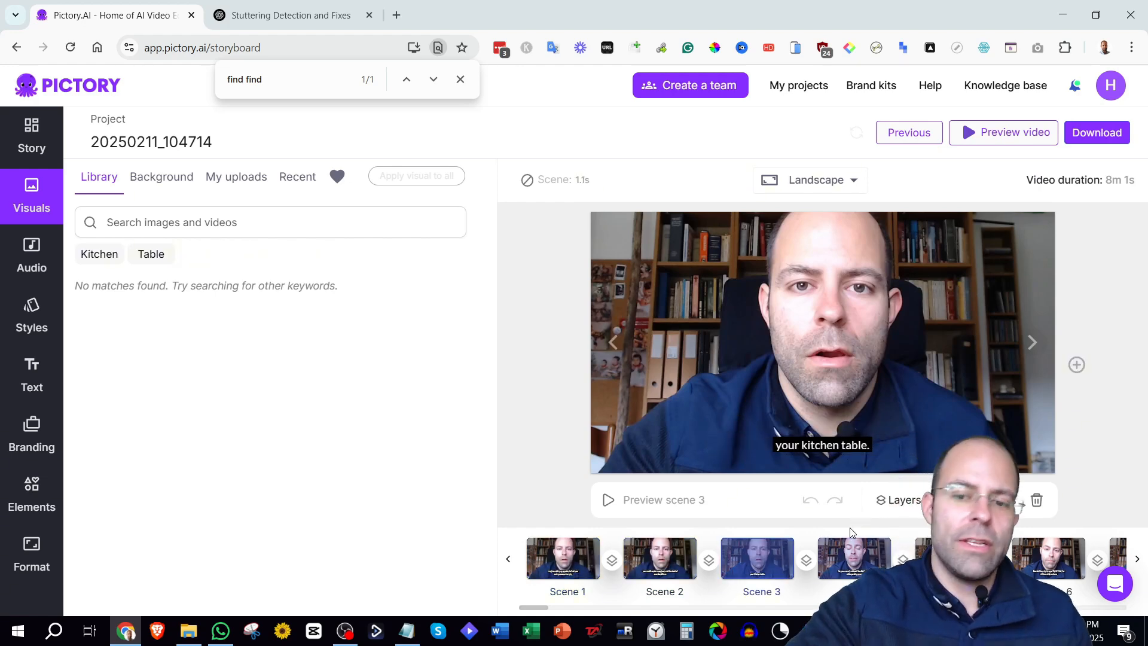
pyautogui.click(856, 571)
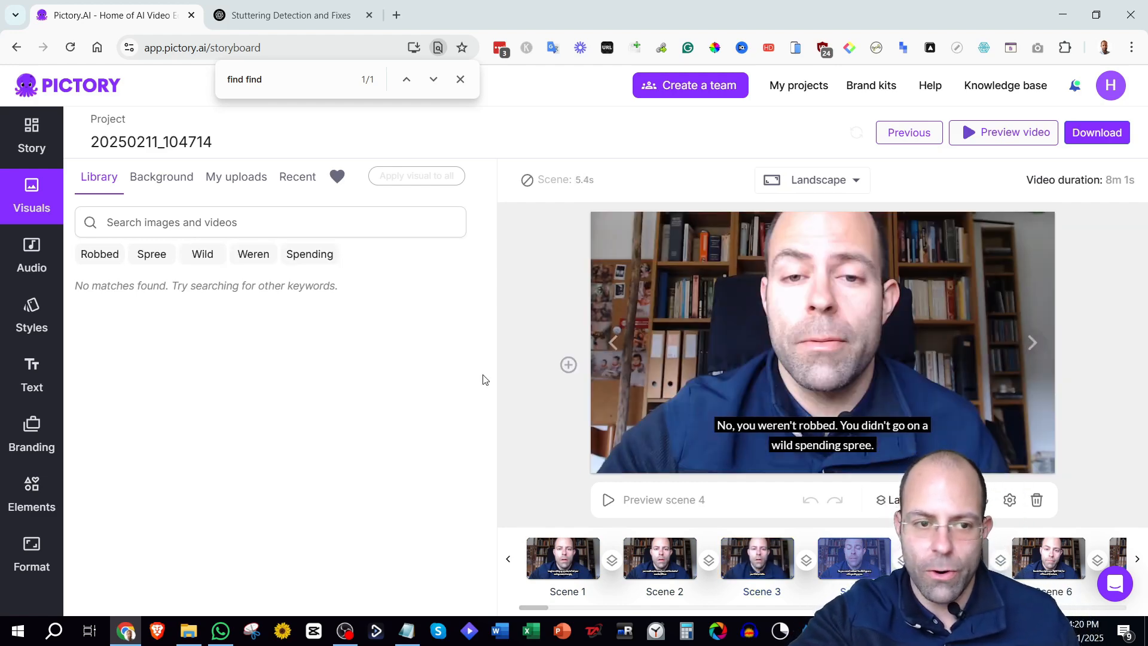
# Search the visuals library for 'spending spree' and replace scene 4's visual with the cheerful couple shopping clip.
pyautogui.click(35, 150)
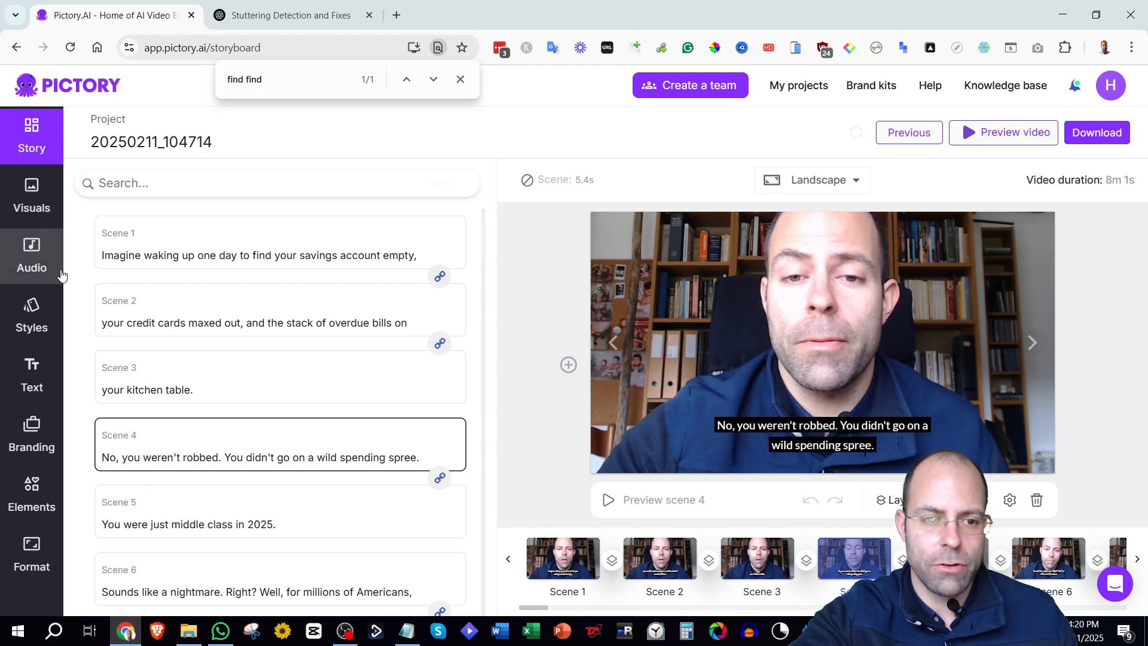
pyautogui.click(33, 216)
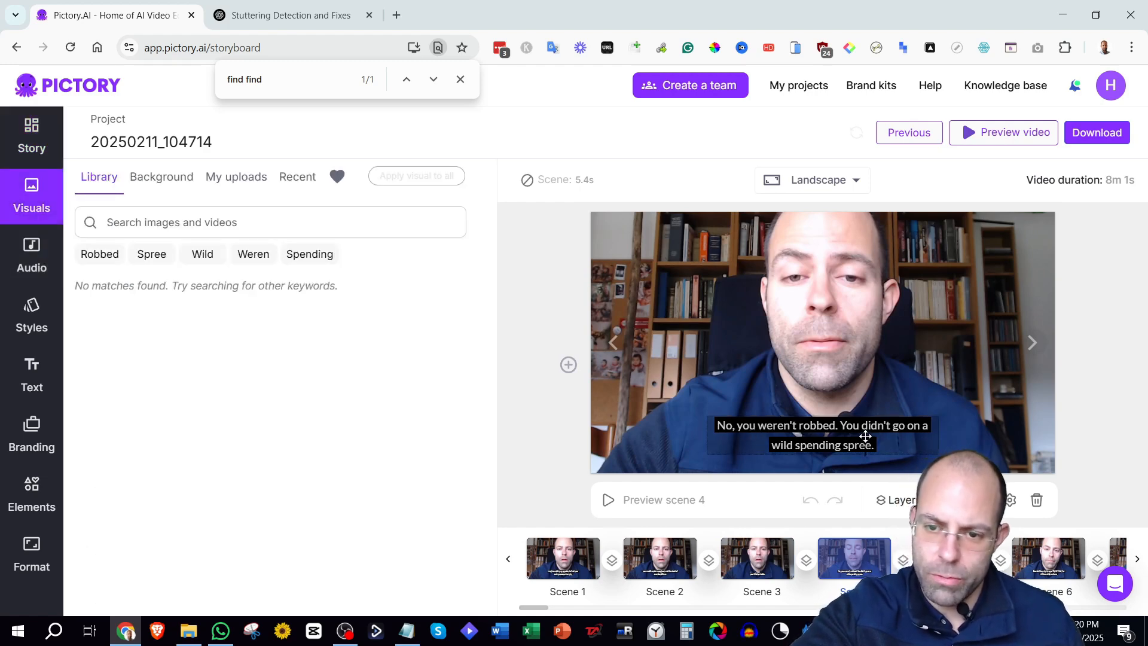
pyautogui.moveTo(249, 223)
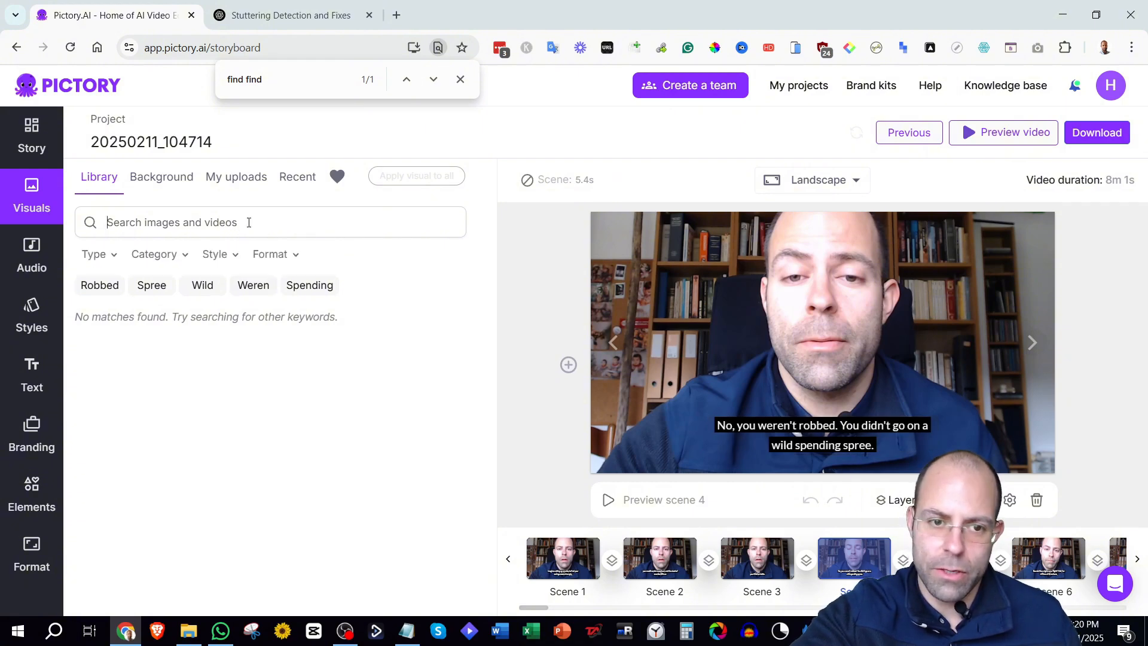
pyautogui.click(116, 220)
pyautogui.write('spending spree')
pyautogui.press('Return')
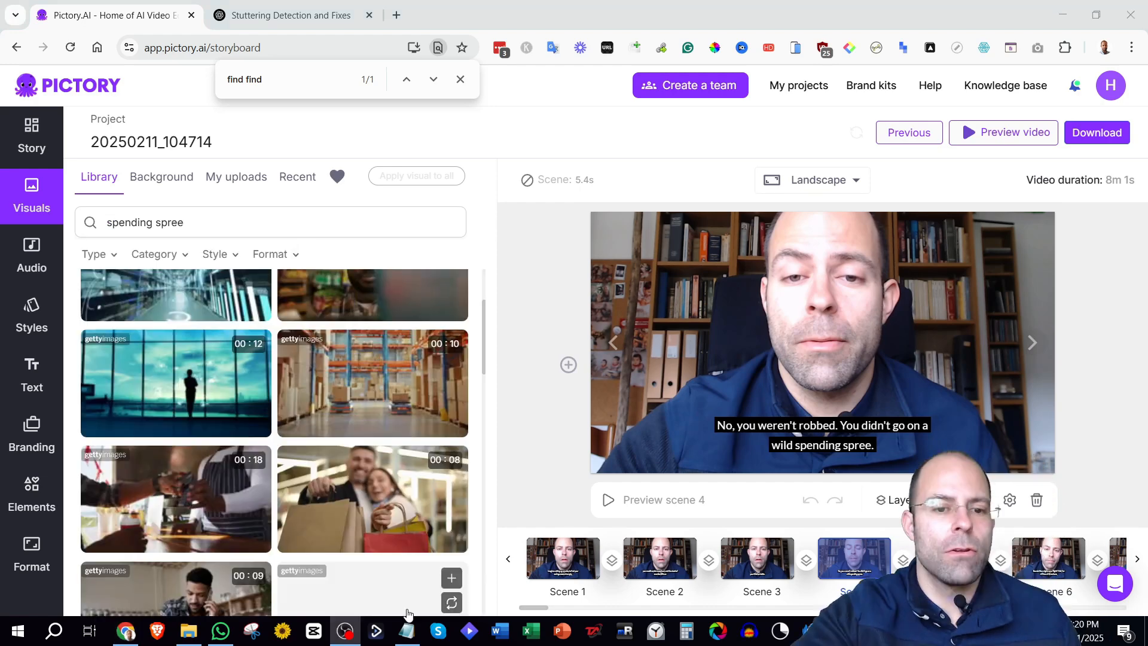
pyautogui.scroll(-5, 404, 418)
pyautogui.moveTo(368, 345)
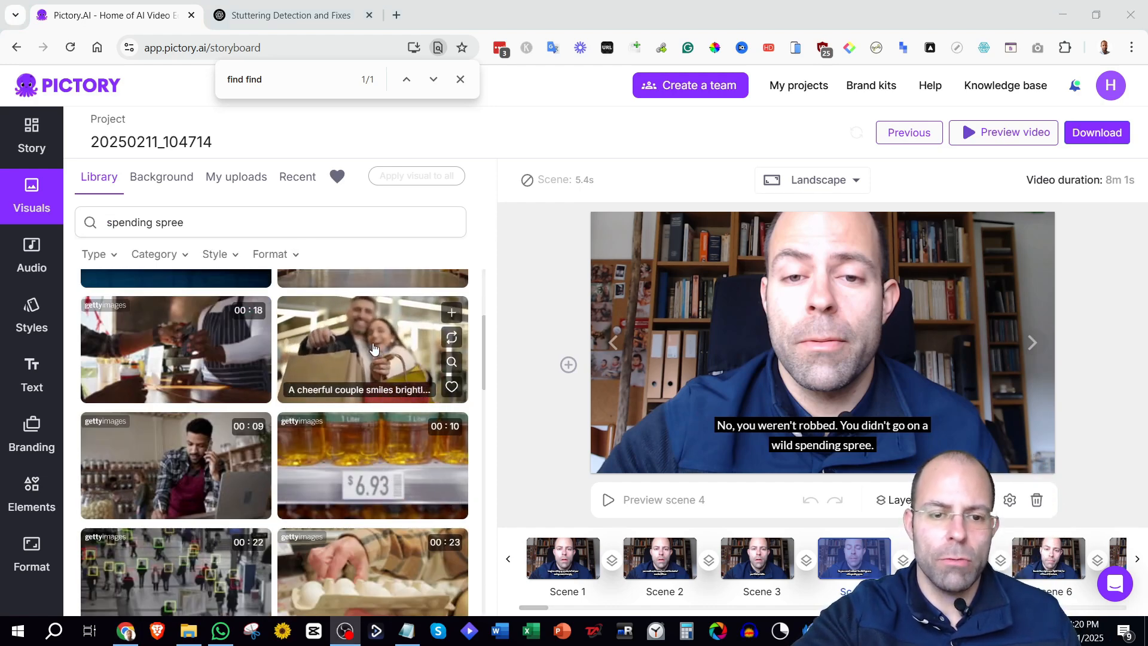
pyautogui.click(55, 146)
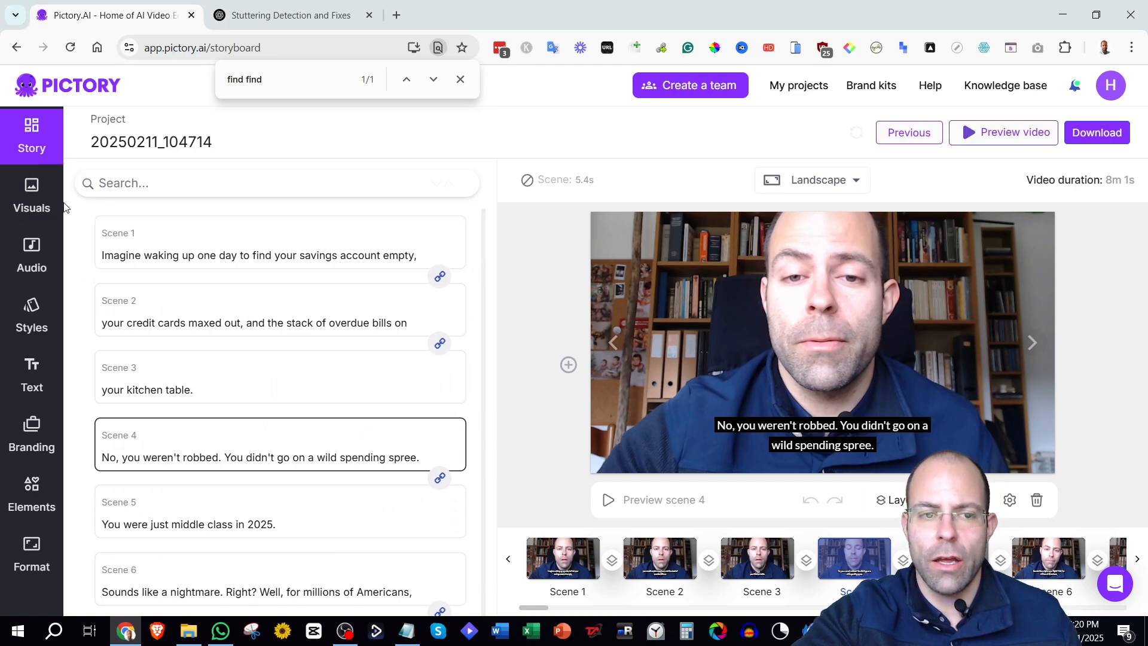
pyautogui.click(32, 196)
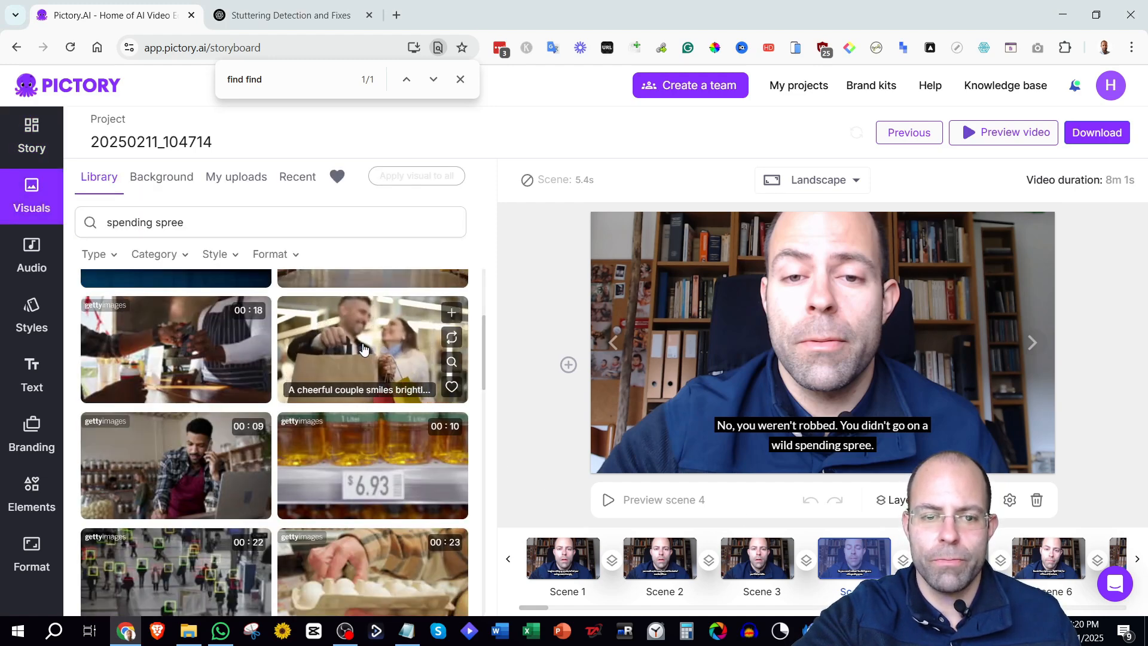
pyautogui.click(32, 135)
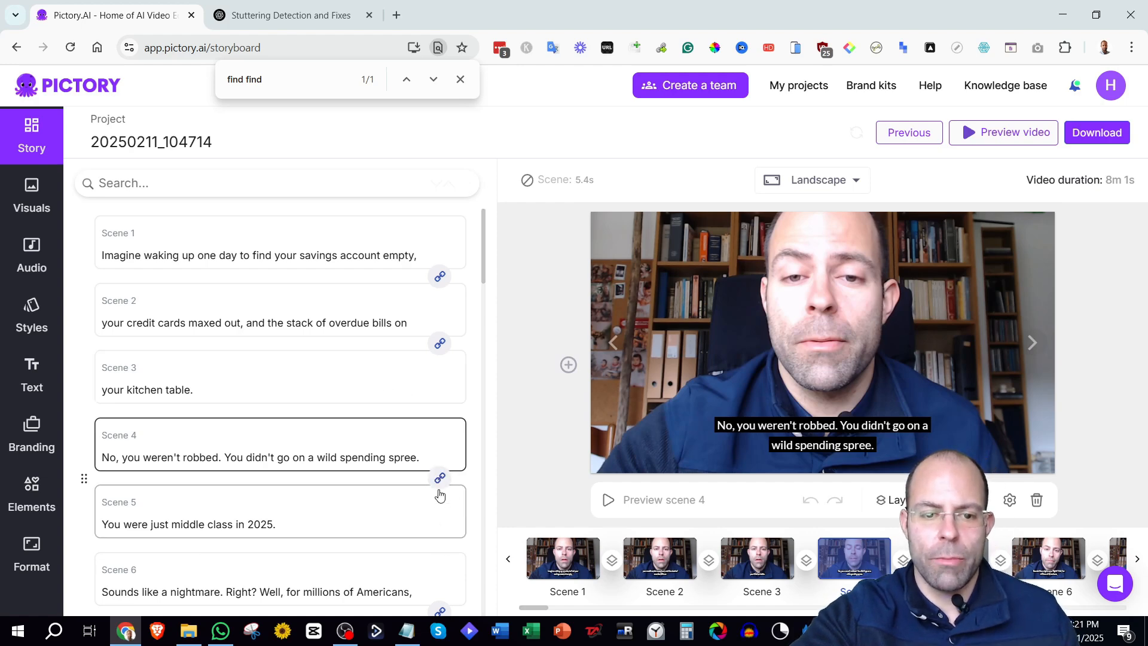
pyautogui.click(33, 200)
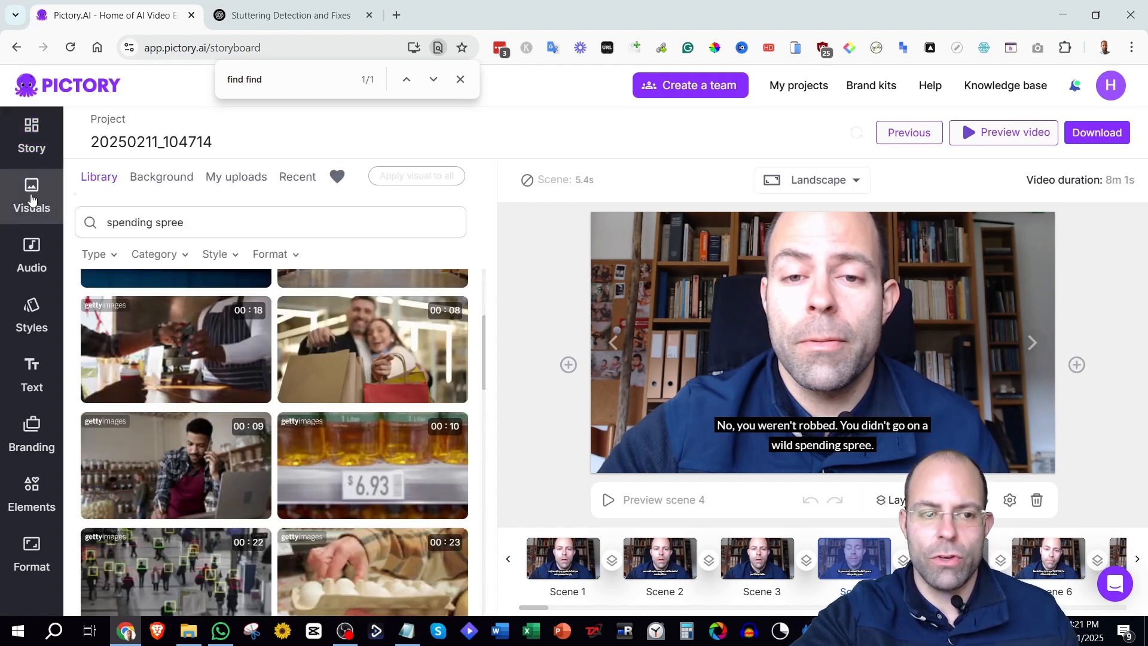
pyautogui.click(367, 338)
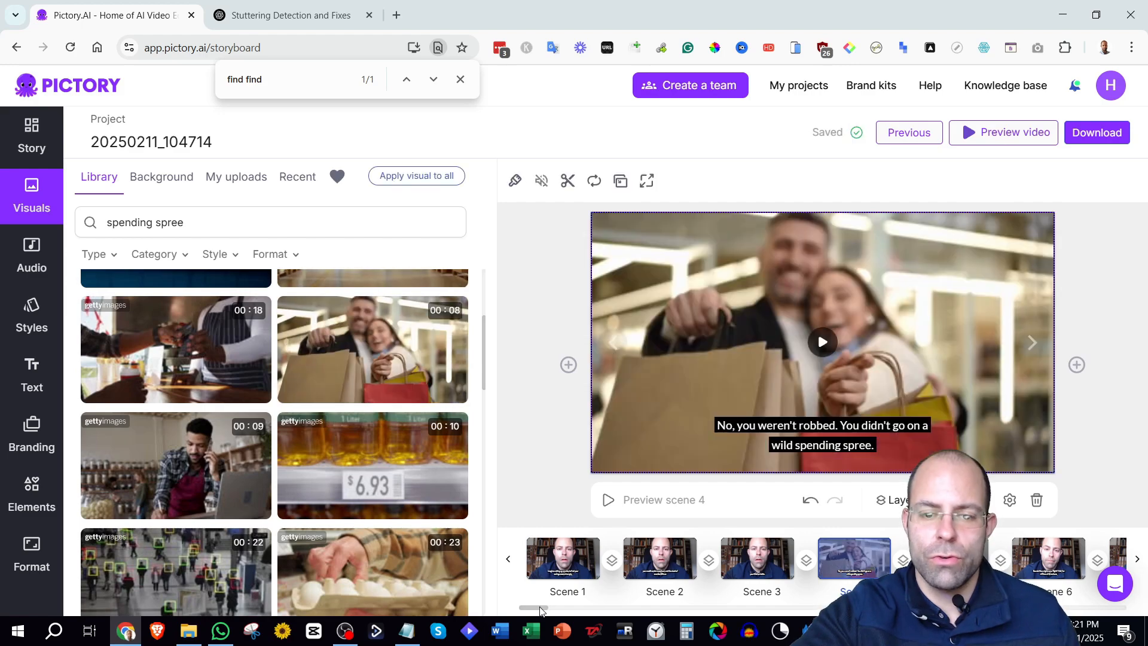
# Scroll along the scene timeline and step through scenes 5 to 11.
pyautogui.moveTo(524, 611); pyautogui.dragTo(554, 608)
pyautogui.click(691, 576)
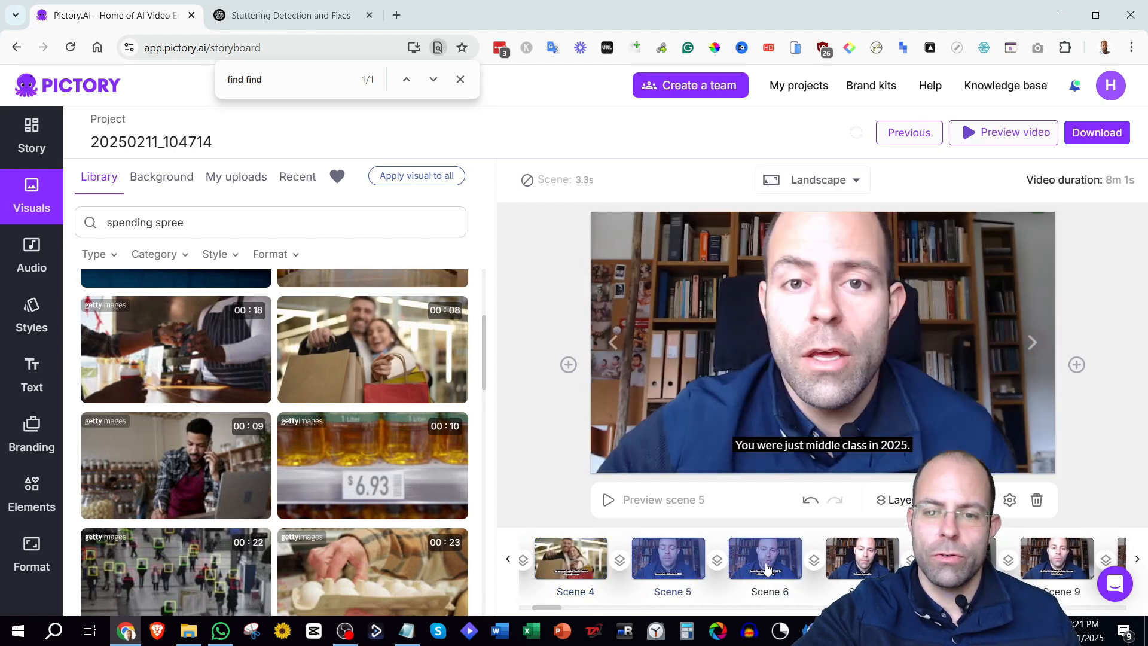
pyautogui.click(763, 567)
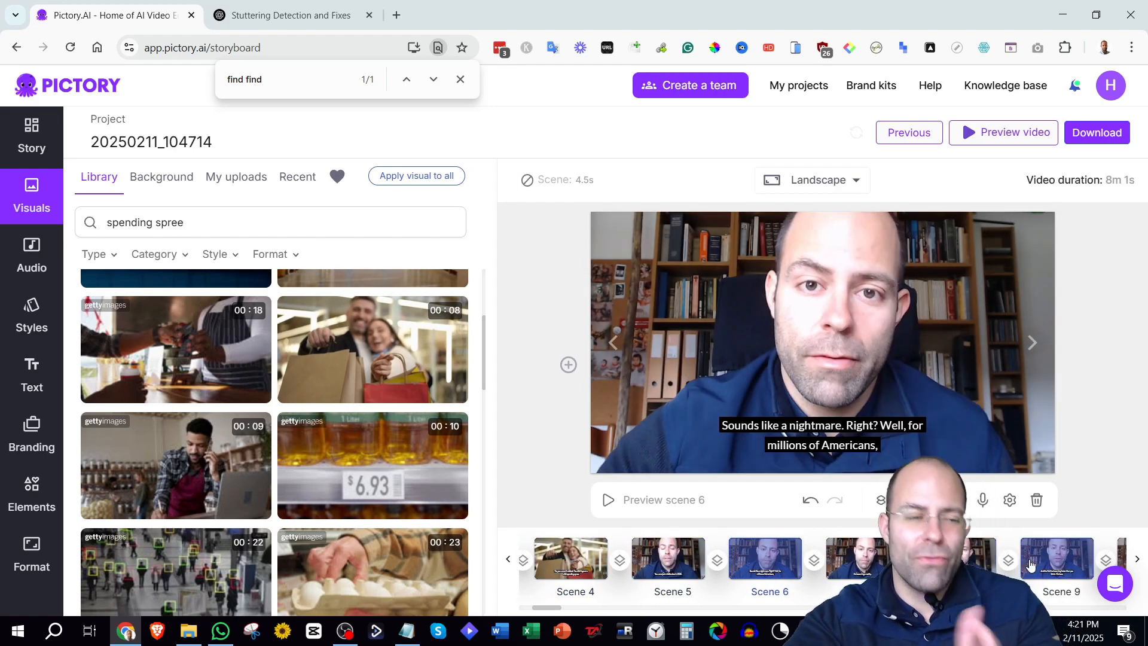
pyautogui.moveTo(552, 609); pyautogui.dragTo(560, 610)
pyautogui.click(872, 568)
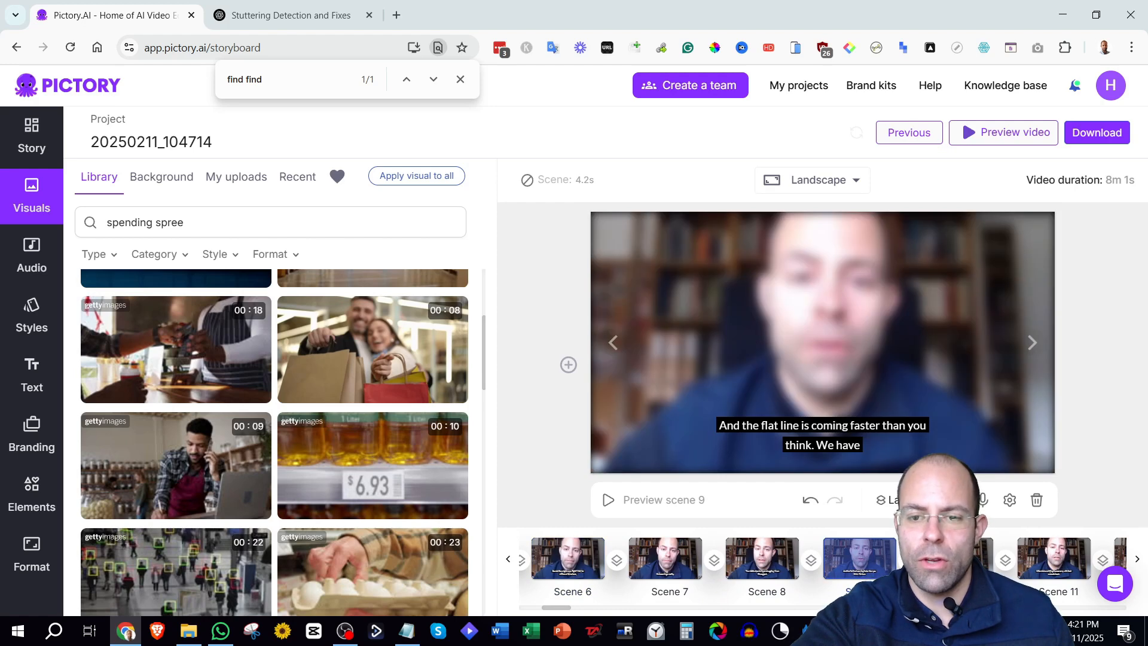
pyautogui.click(955, 560)
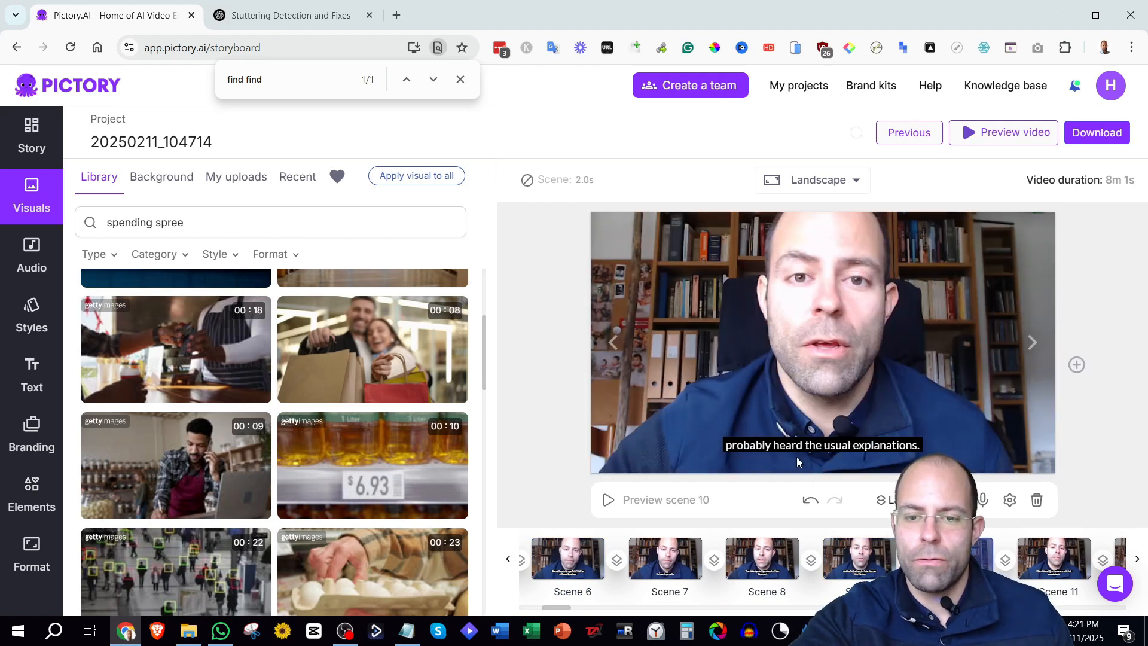
pyautogui.click(1045, 572)
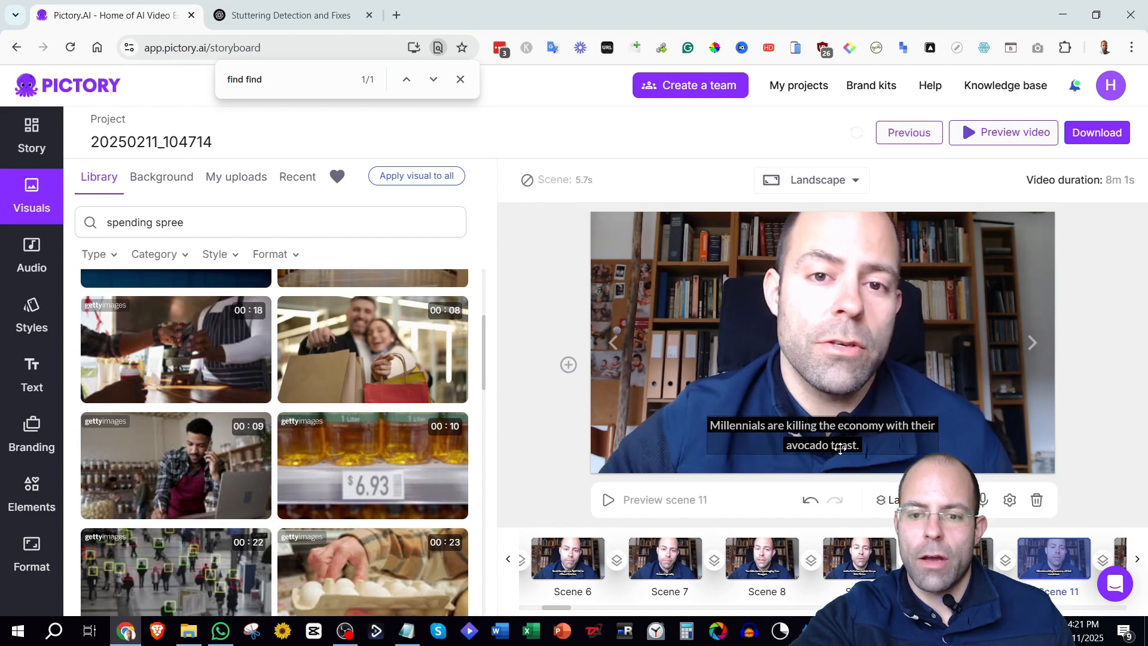
# Search the visuals library for 'avocato toast' and set an avocado toast image as scene 11's visual.
pyautogui.moveTo(219, 224); pyautogui.dragTo(36, 224)
pyautogui.write('avocato toast')
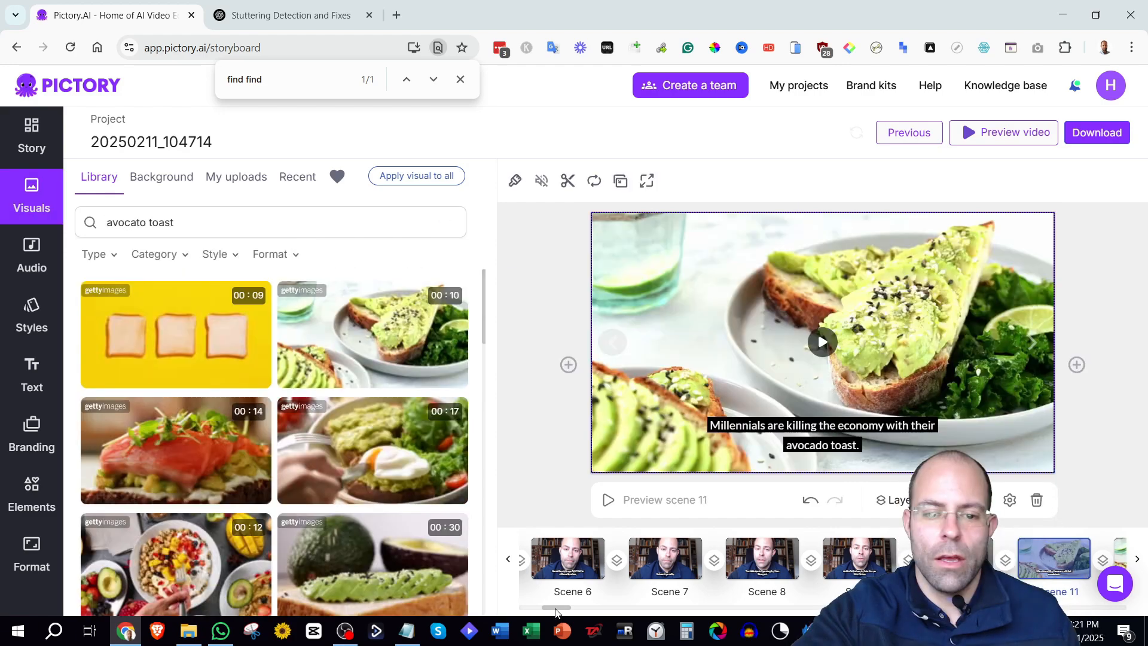
pyautogui.moveTo(556, 608); pyautogui.dragTo(573, 610)
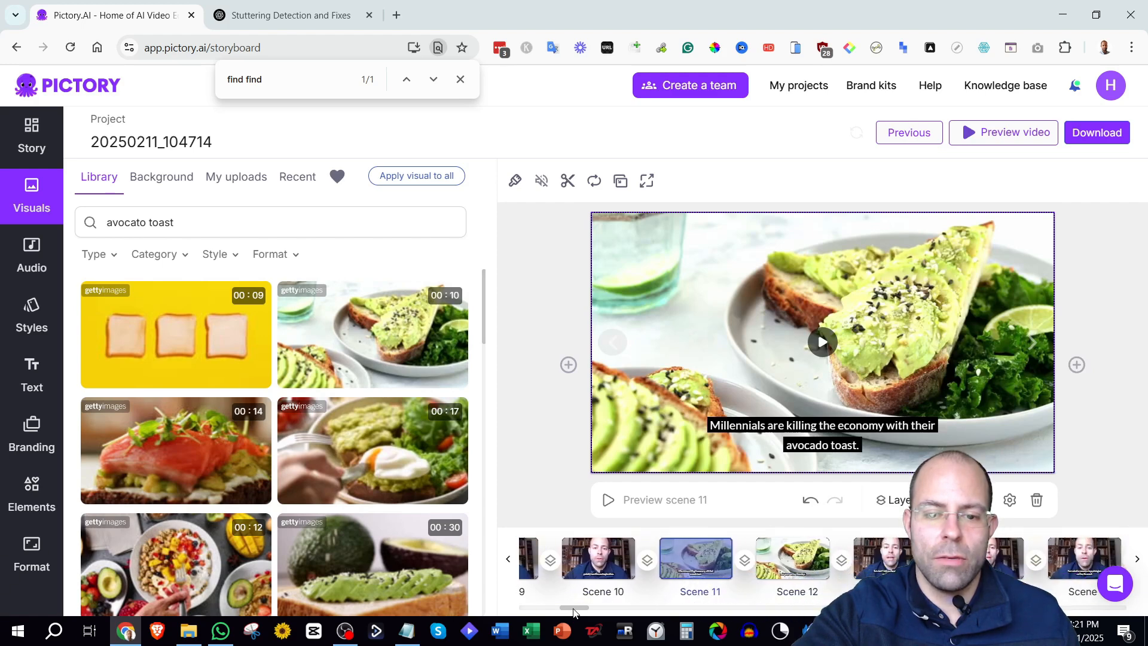
# Return to the scene list and scroll along the timeline to select scene 17.
pyautogui.click(21, 144)
pyautogui.click(708, 562)
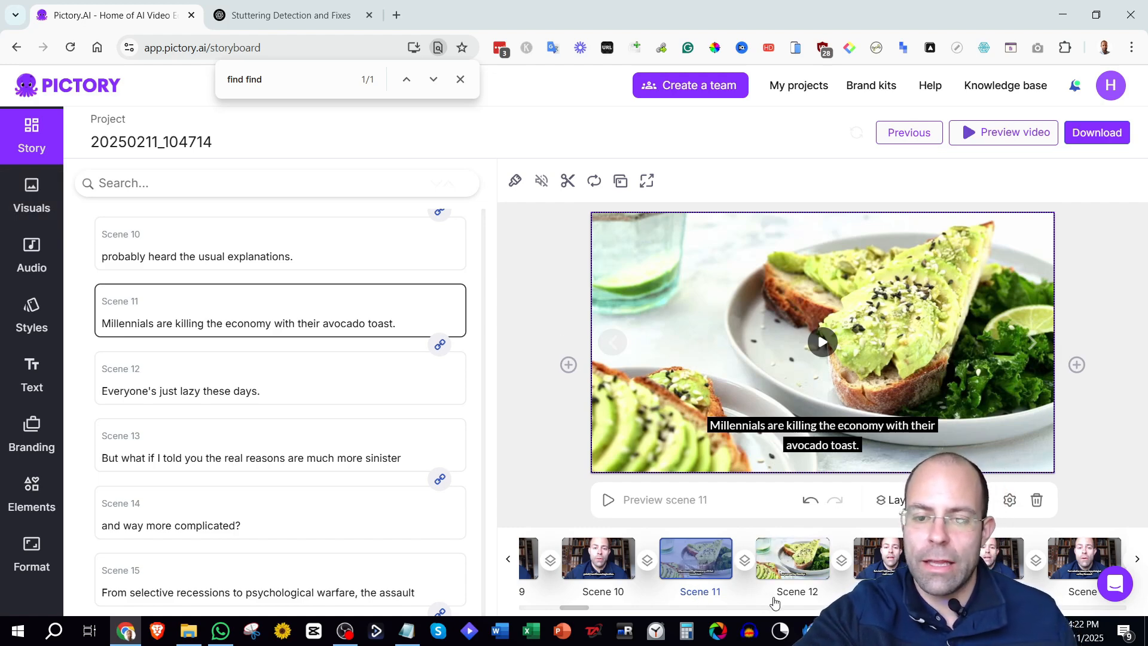
pyautogui.moveTo(572, 610); pyautogui.dragTo(577, 613)
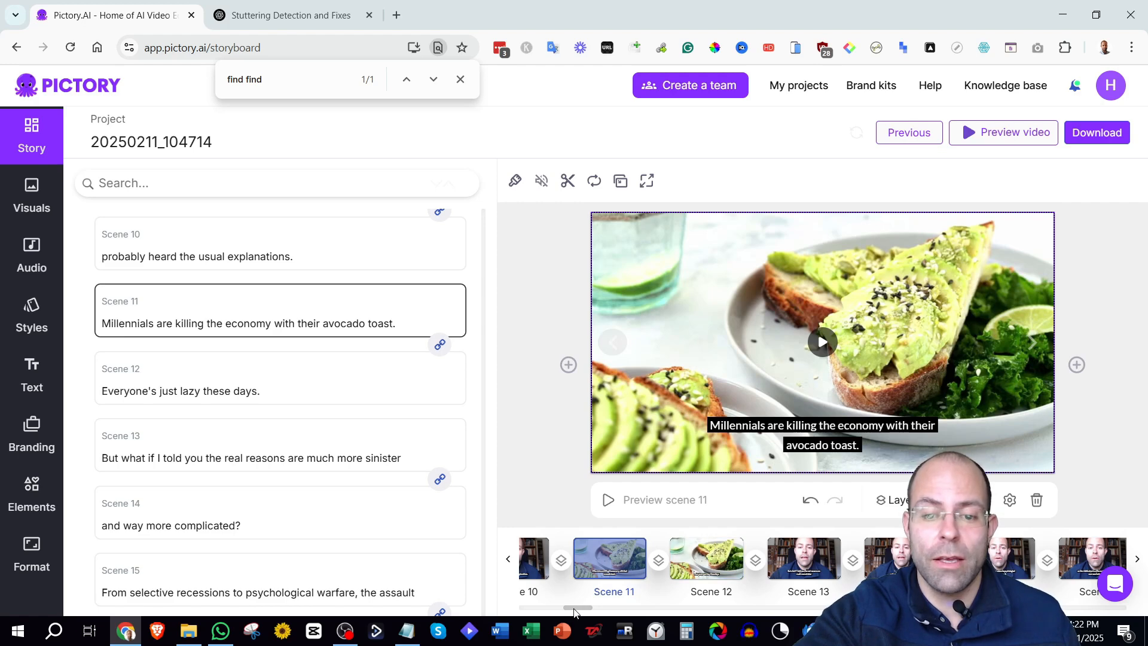
pyautogui.moveTo(576, 610); pyautogui.dragTo(590, 609)
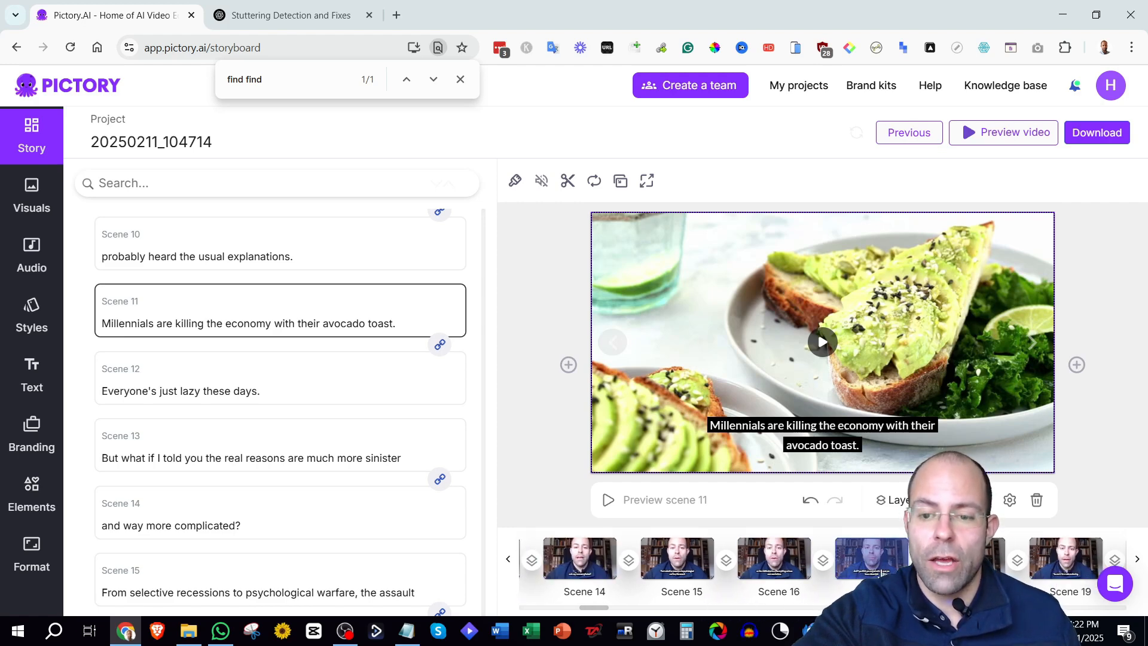
pyautogui.click(856, 564)
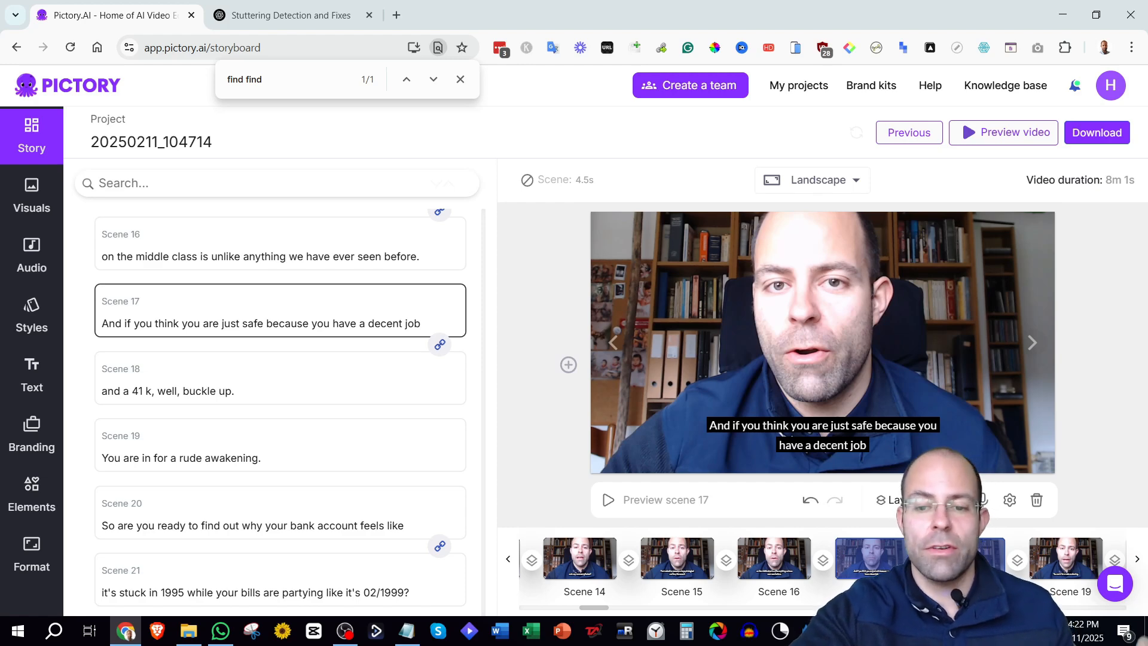
# Search the visuals library for 'job' and set the scientists in a laboratory clip as scene 17's visual.
pyautogui.click(31, 196)
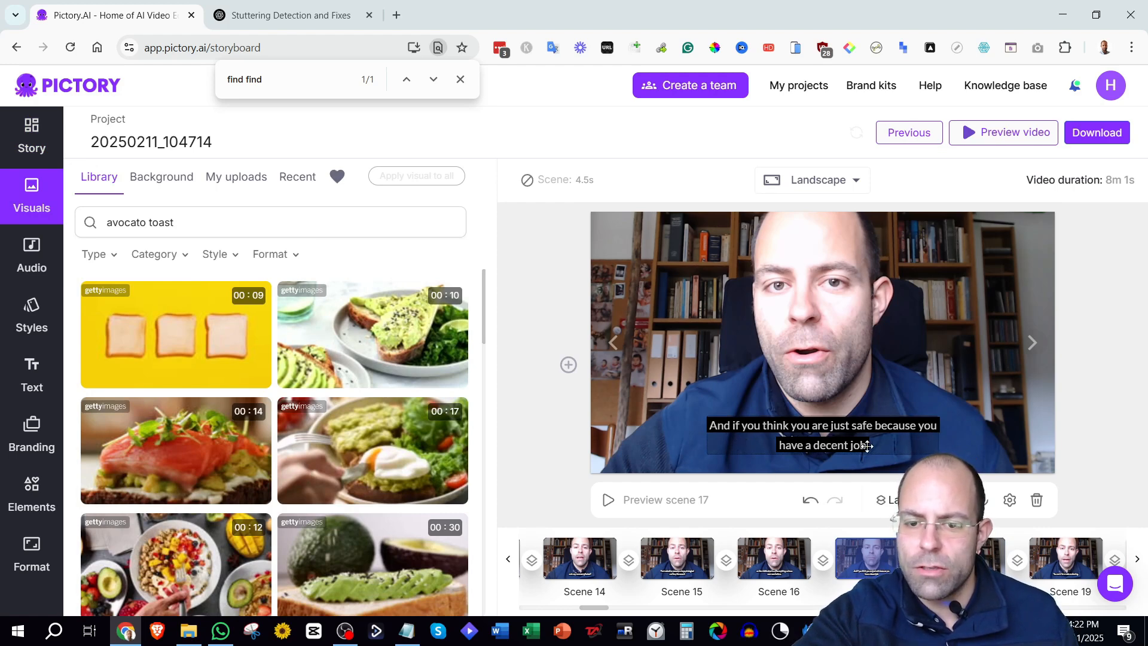
pyautogui.tripleClick(123, 222)
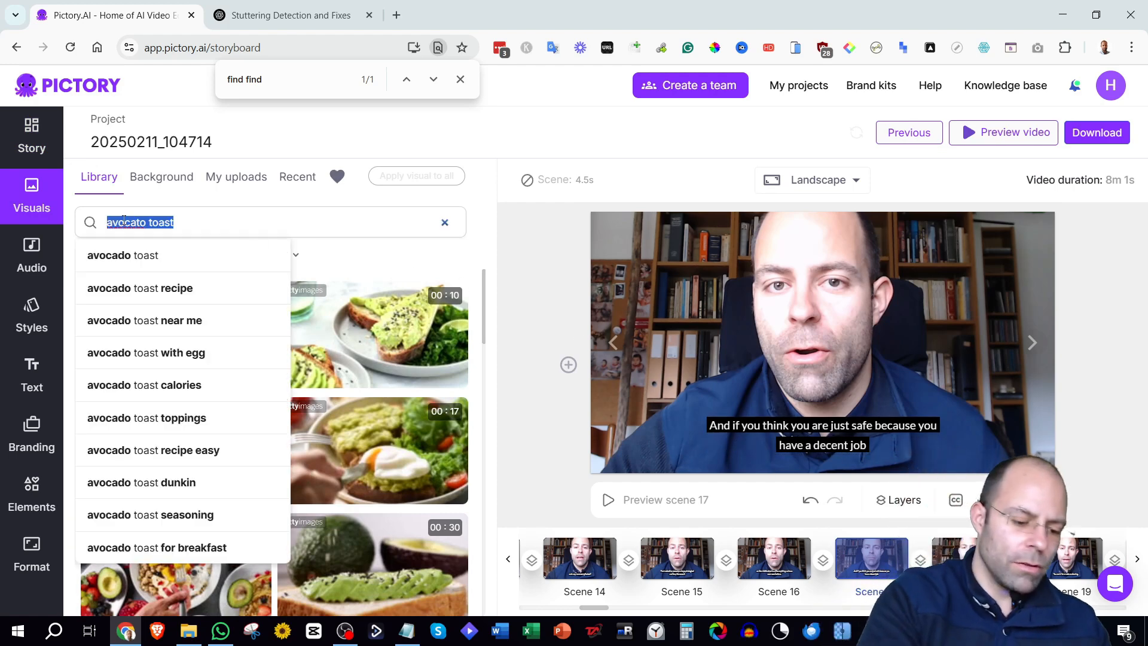
pyautogui.write('job')
pyautogui.press('Return')
pyautogui.moveTo(371, 384)
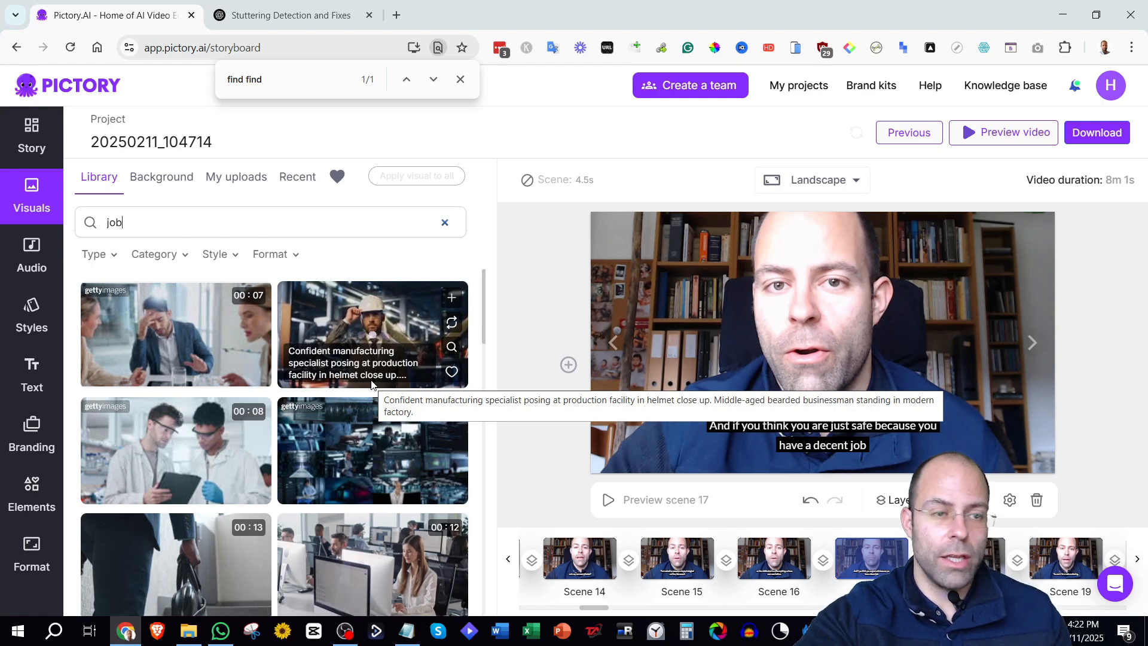
pyautogui.moveTo(164, 439)
pyautogui.write('search')
pyautogui.press('Return')
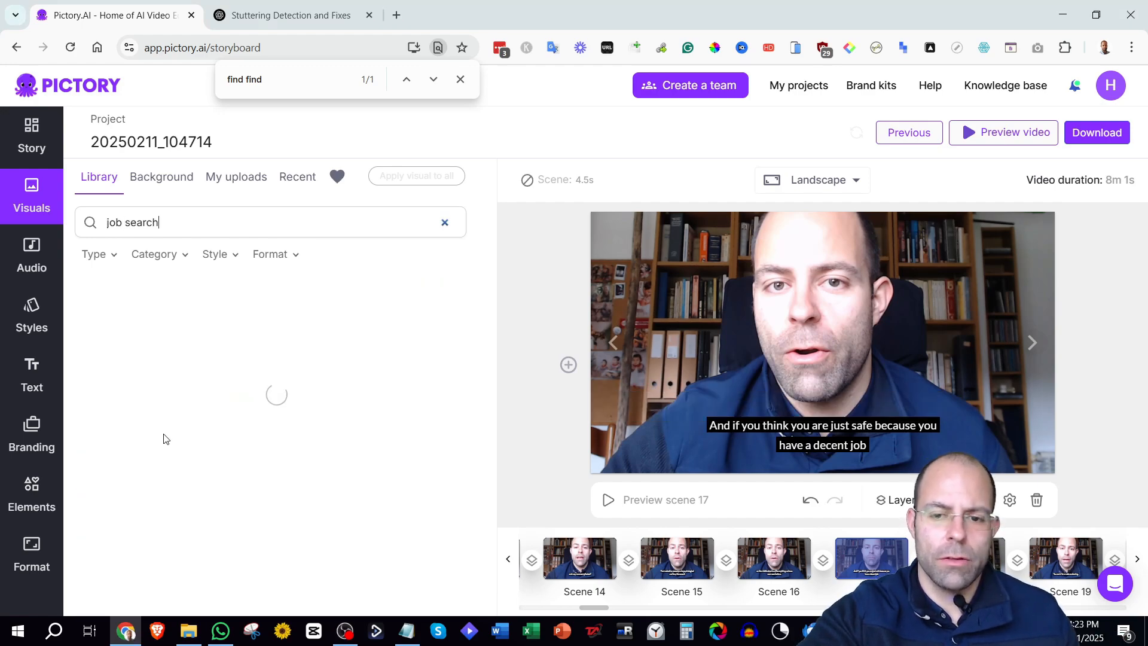
pyautogui.click(233, 222)
pyautogui.press('BackSpace')
pyautogui.press('BackSpace')
pyautogui.press('BackSpace')
pyautogui.press('BackSpace')
pyautogui.press('BackSpace')
pyautogui.press('BackSpace')
pyautogui.press('BackSpace')
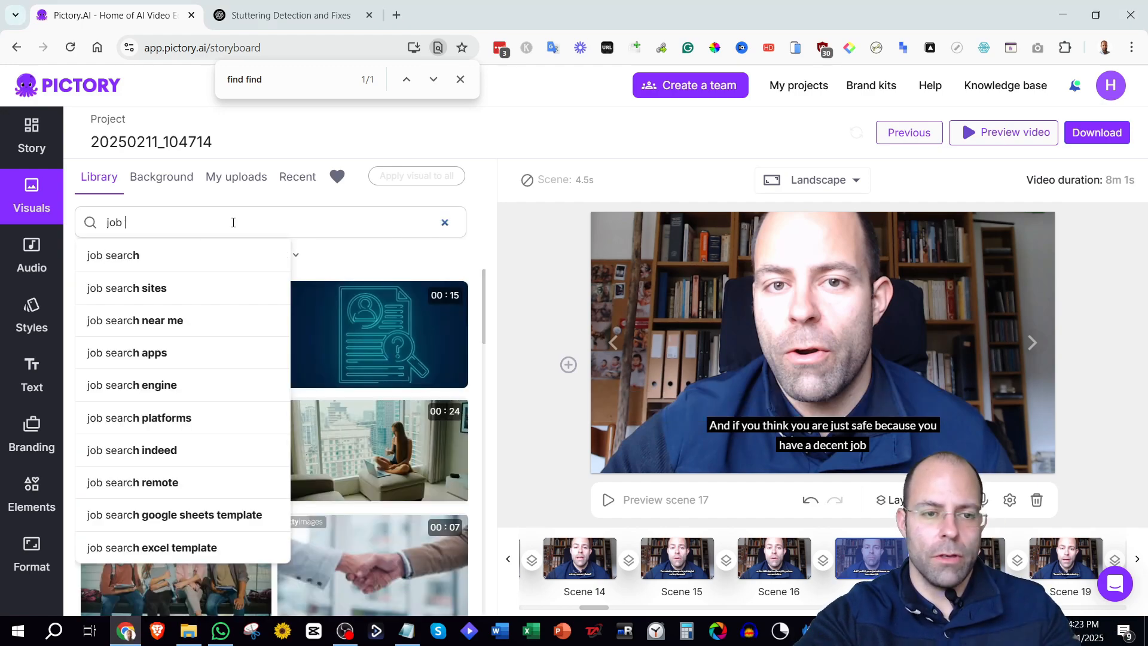
pyautogui.press('Return')
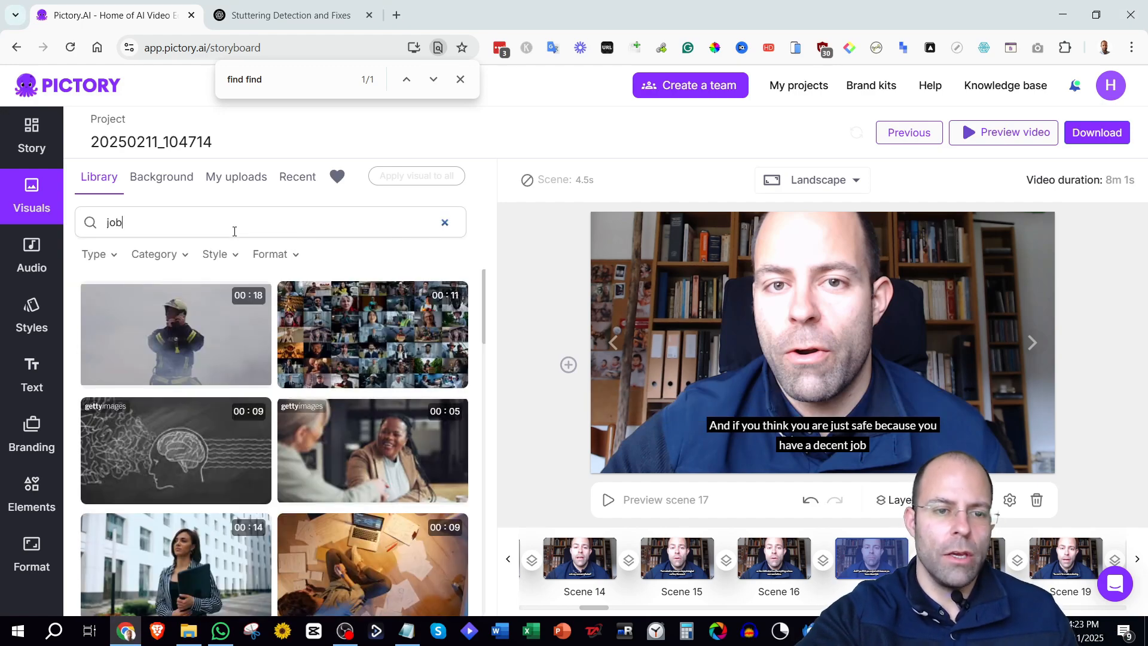
pyautogui.click(234, 229)
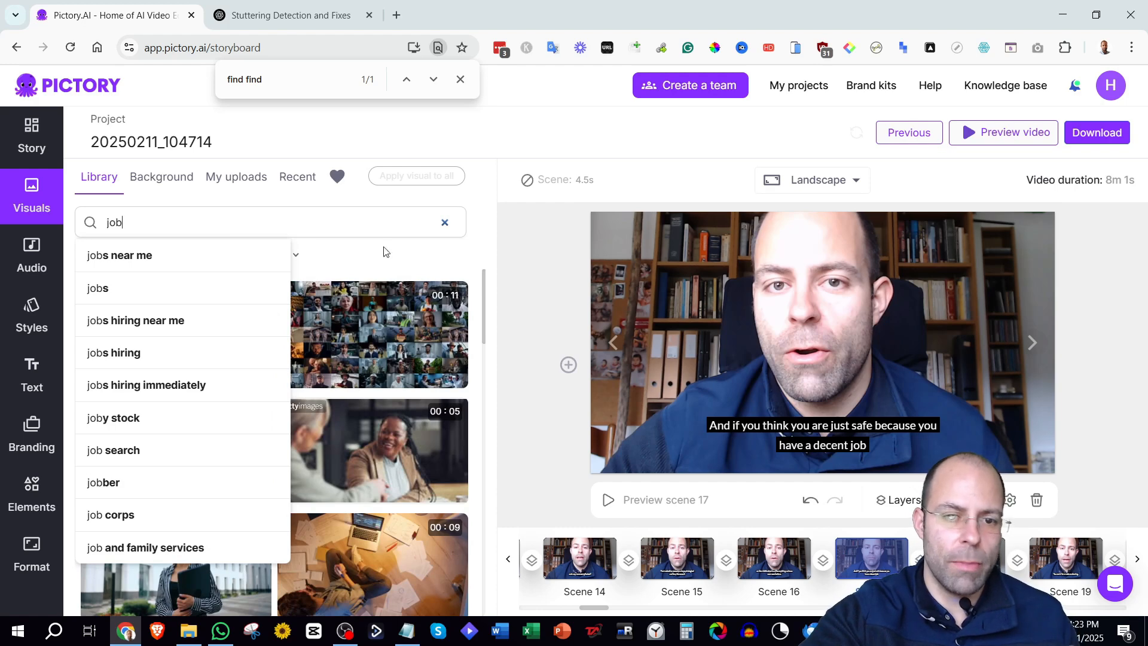
pyautogui.click(474, 261)
pyautogui.scroll(-3, 395, 406)
pyautogui.click(375, 455)
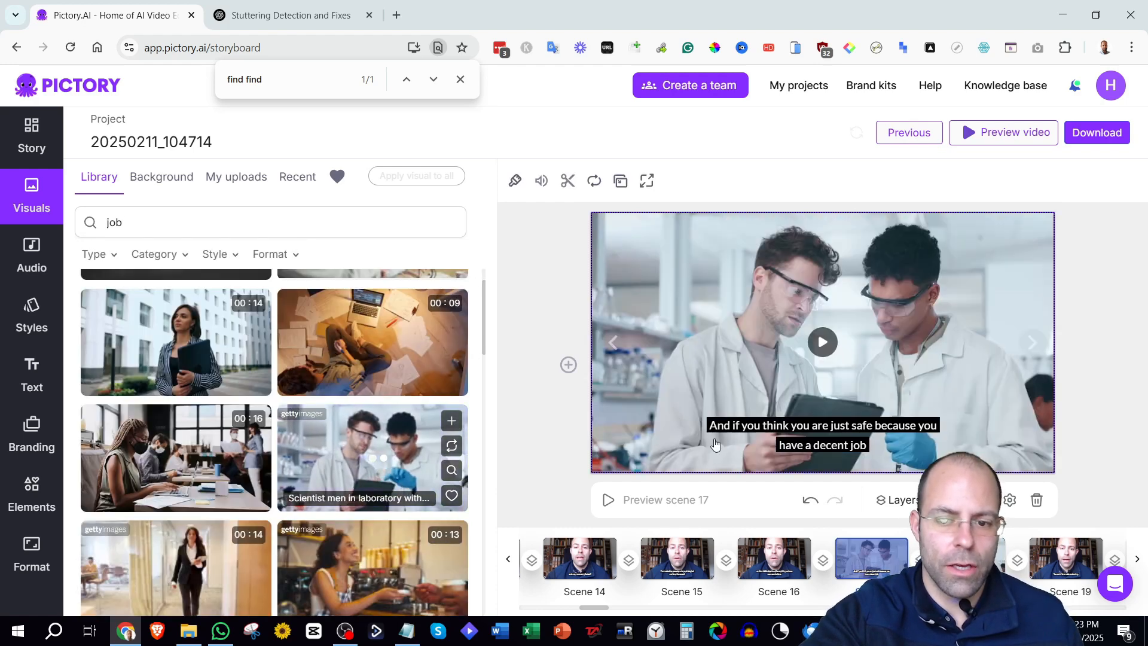
# Return to the scene list and select scene 18.
pyautogui.click(31, 138)
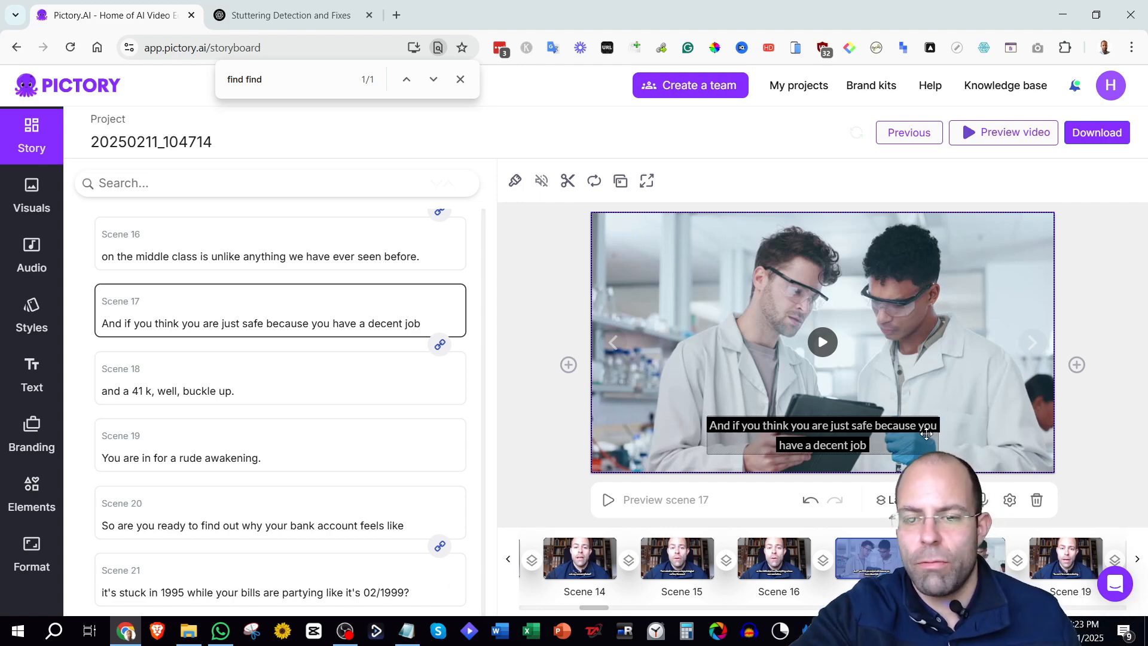
pyautogui.click(969, 558)
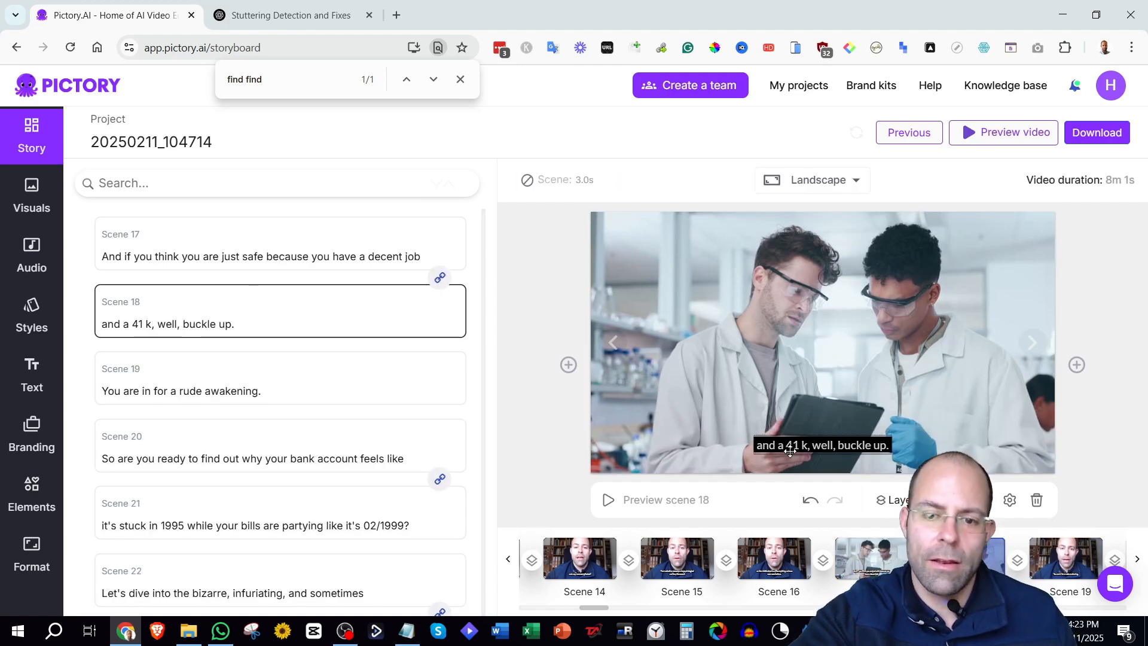
# Correct scene 18's caption to read "and a 401 k, well, buckle up.".
pyautogui.click(810, 450)
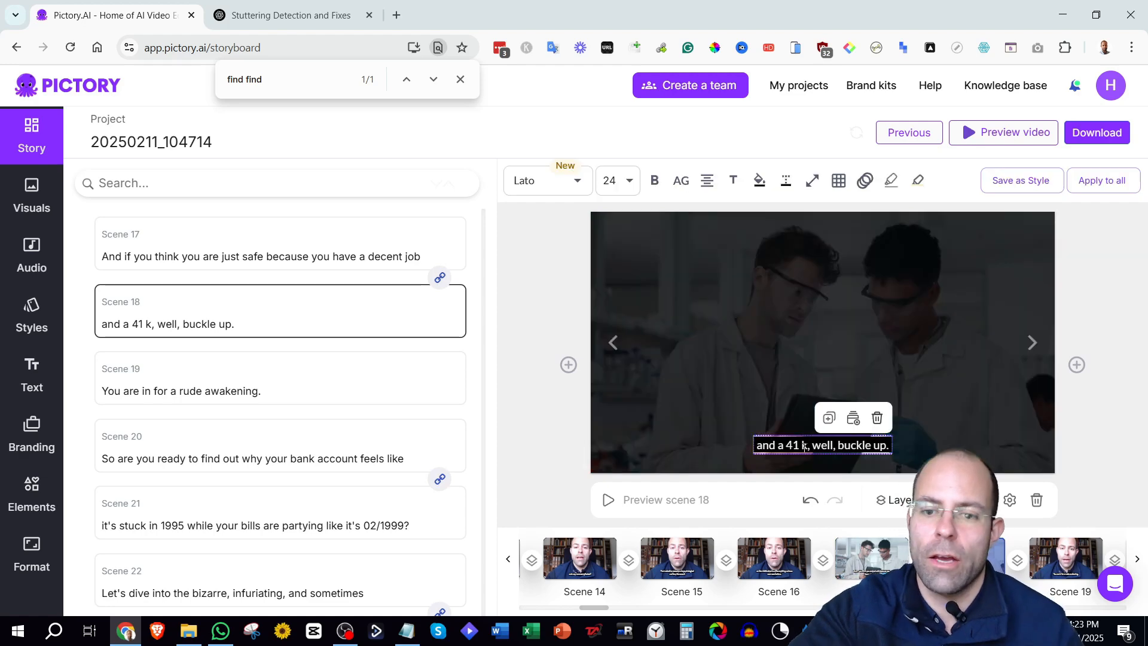
pyautogui.write('0')
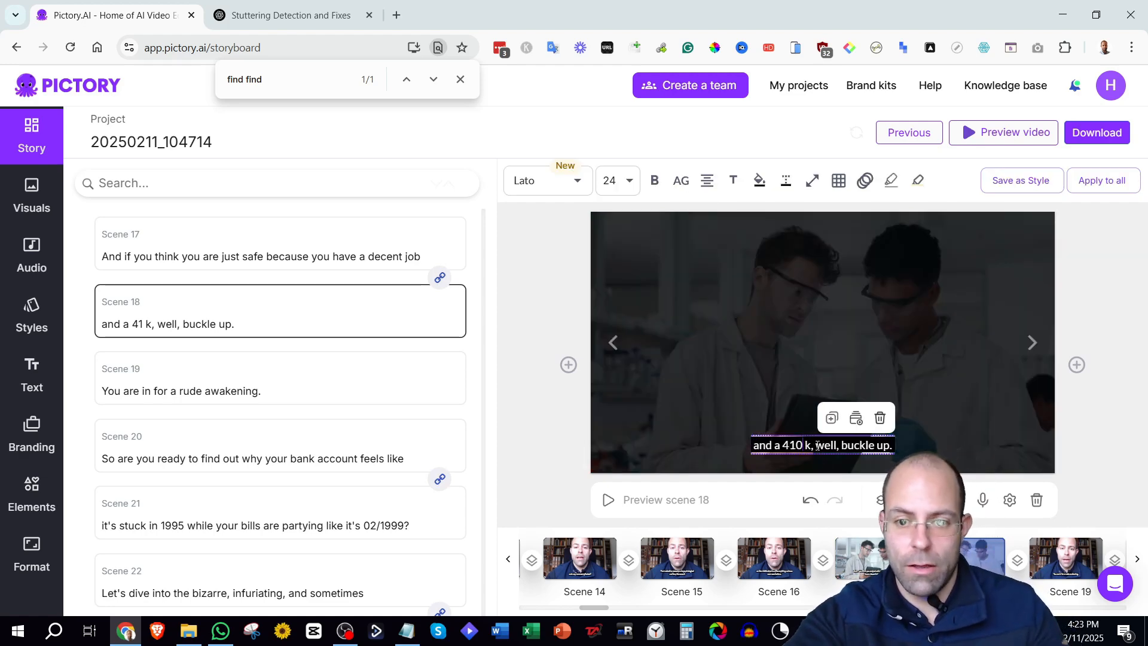
pyautogui.click(825, 466)
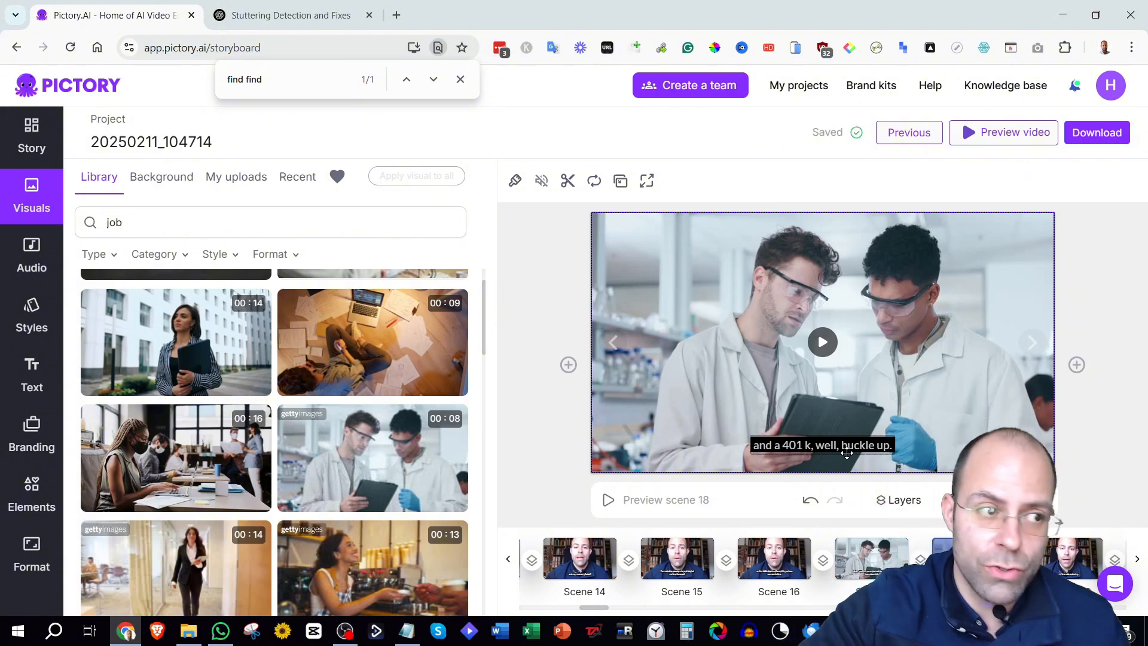
# Select scene 21 on the timeline and change the year in its caption to 2099.
pyautogui.click(781, 607)
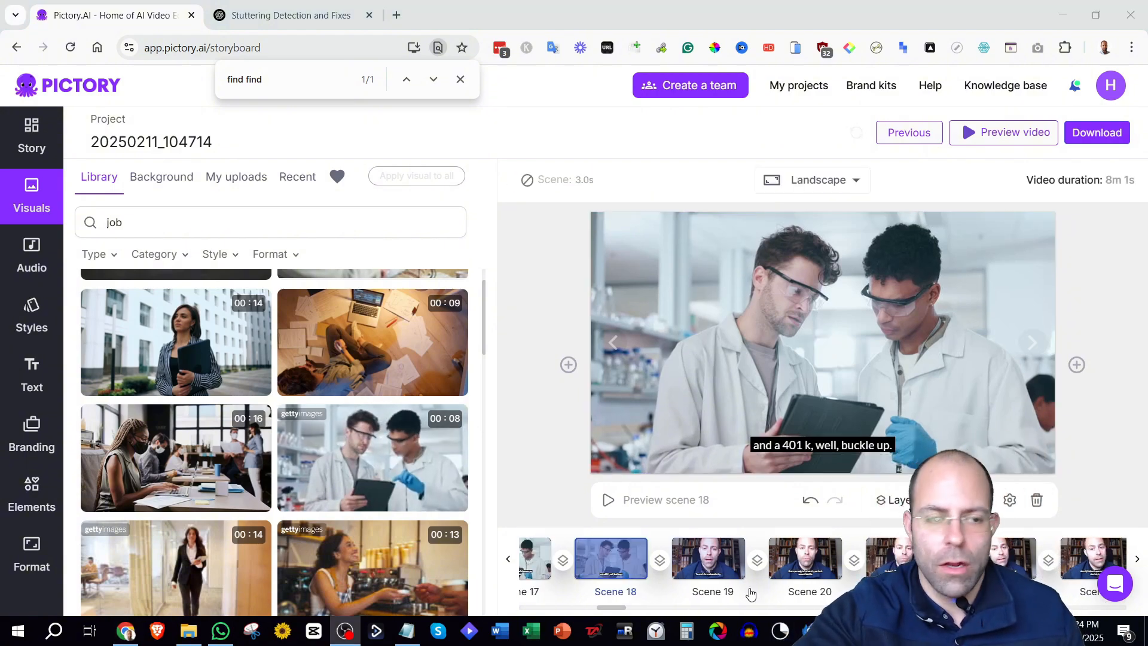
pyautogui.moveTo(614, 608); pyautogui.dragTo(622, 610)
pyautogui.click(843, 567)
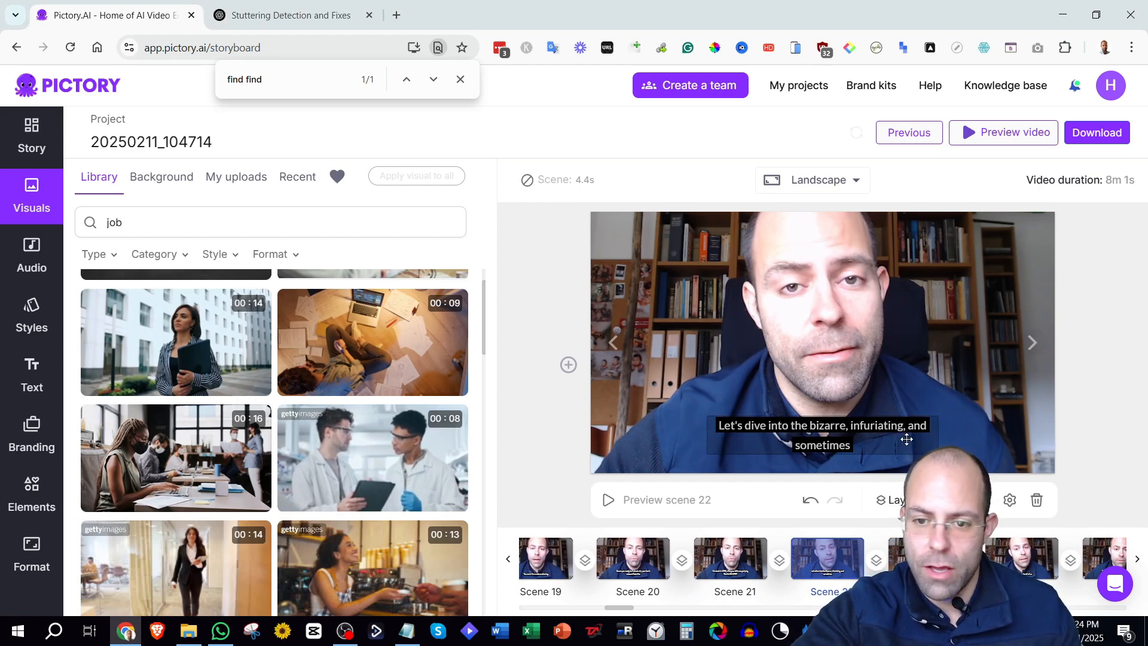
pyautogui.click(918, 560)
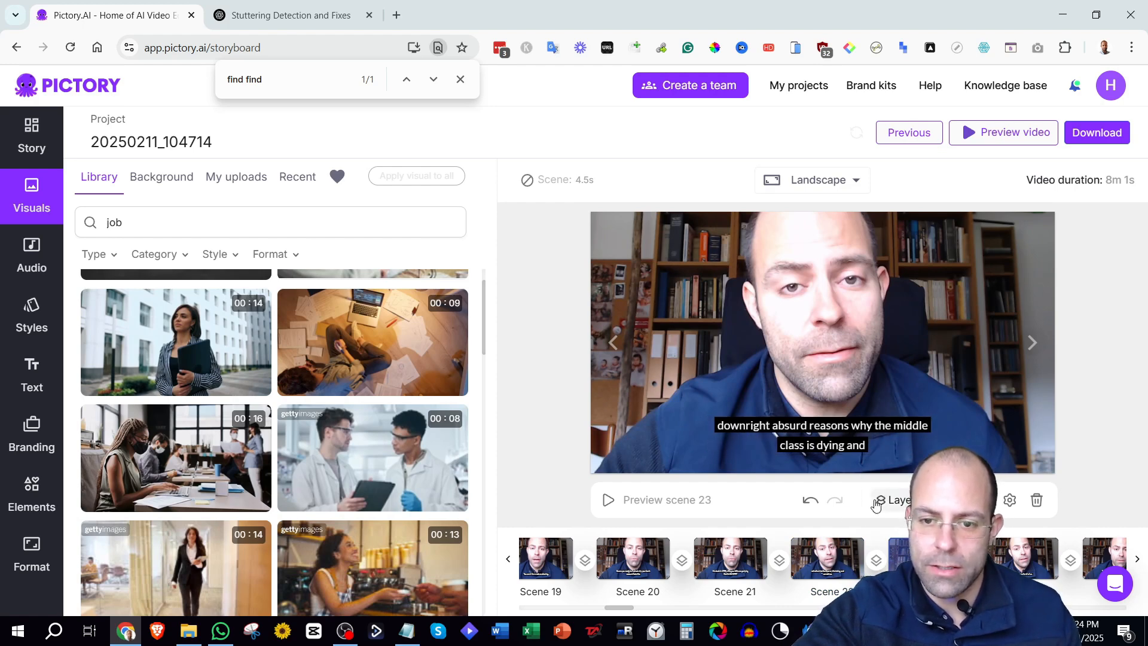
pyautogui.click(730, 559)
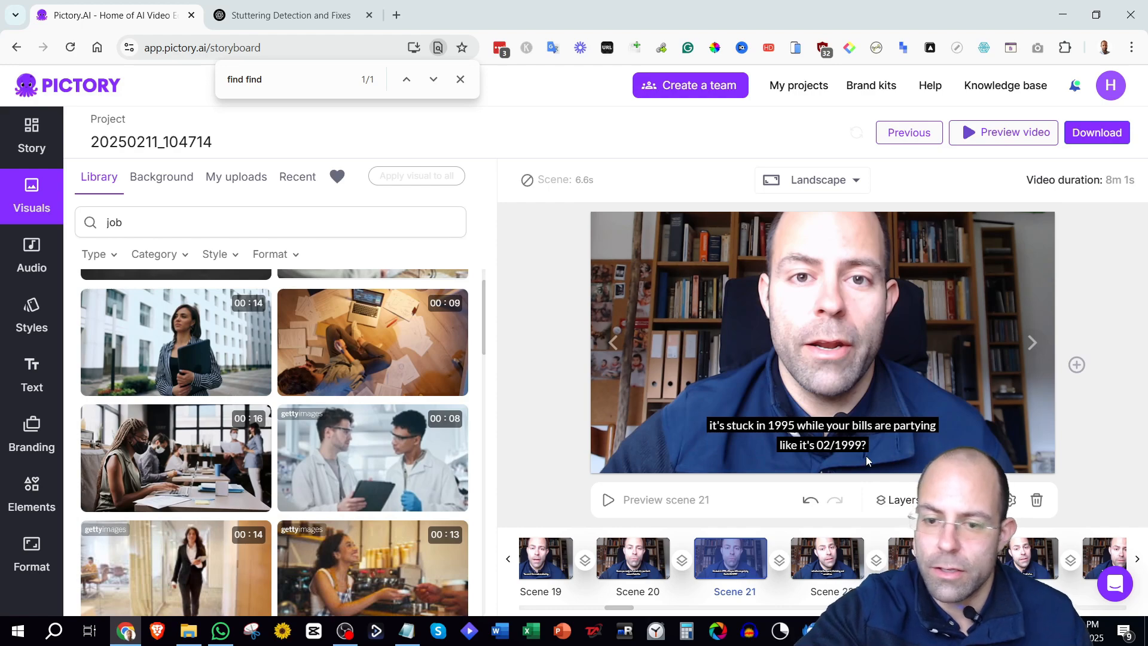
pyautogui.click(846, 445)
pyautogui.press('BackSpace')
pyautogui.press('BackSpace')
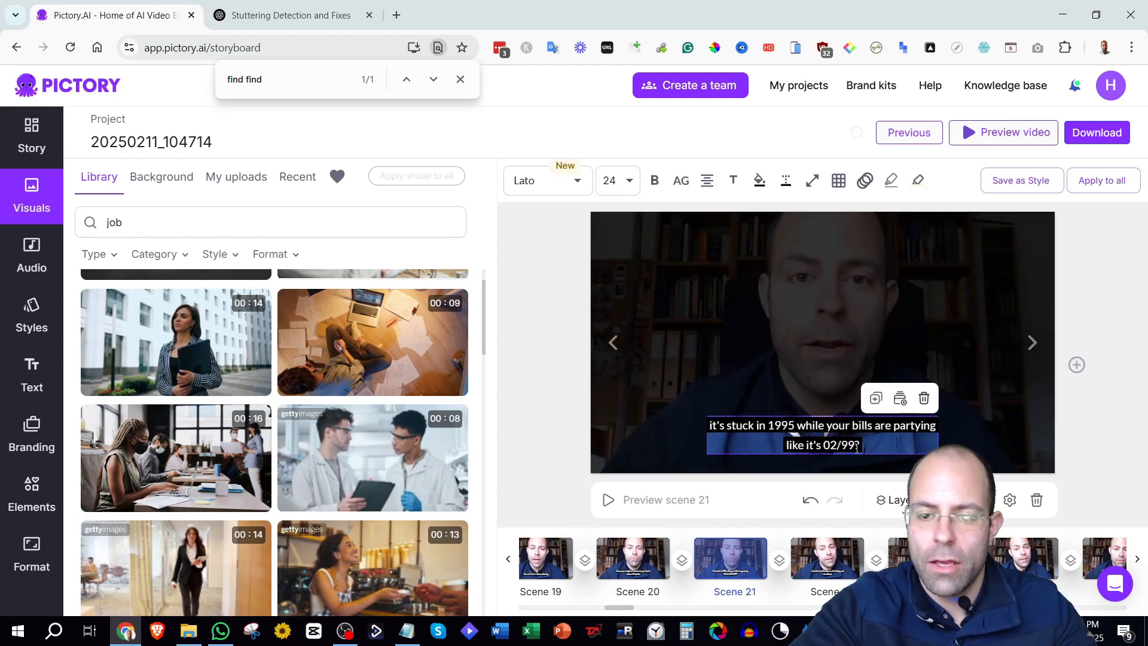
pyautogui.press('BackSpace')
pyautogui.press('BackSpace')
pyautogui.press('BackSpace')
pyautogui.write('20')
pyautogui.click(877, 458)
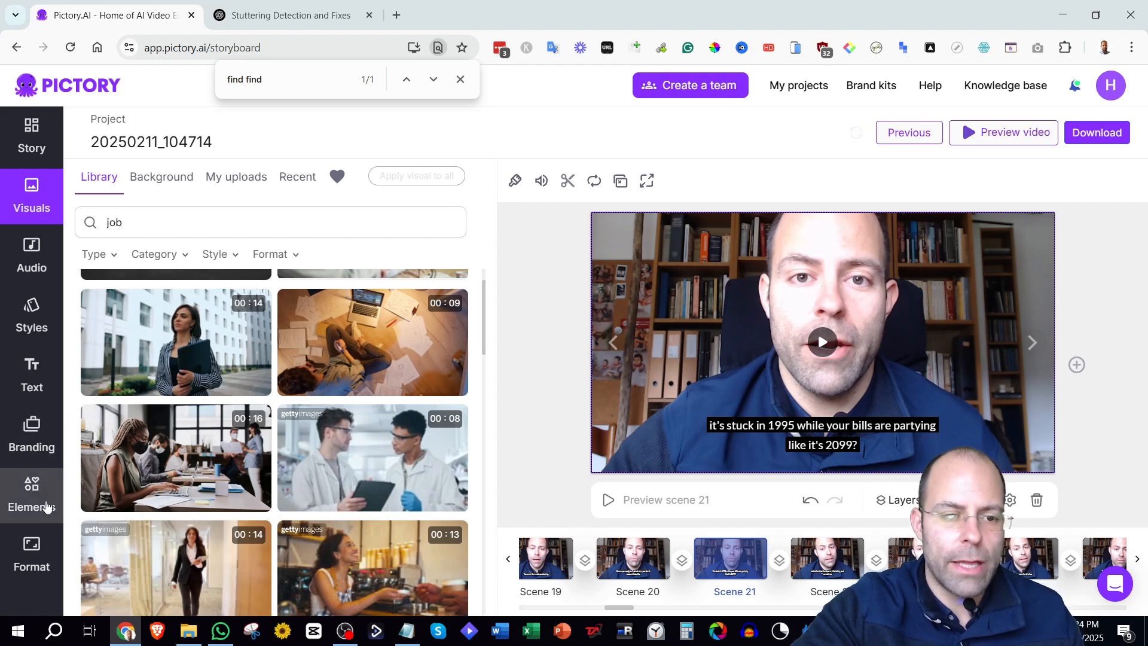
# Add a square element to scene 21, stretch it over the whole frame, and colour it black.
pyautogui.click(48, 507)
pyautogui.click(130, 285)
pyautogui.moveTo(827, 342); pyautogui.dragTo(1058, 300)
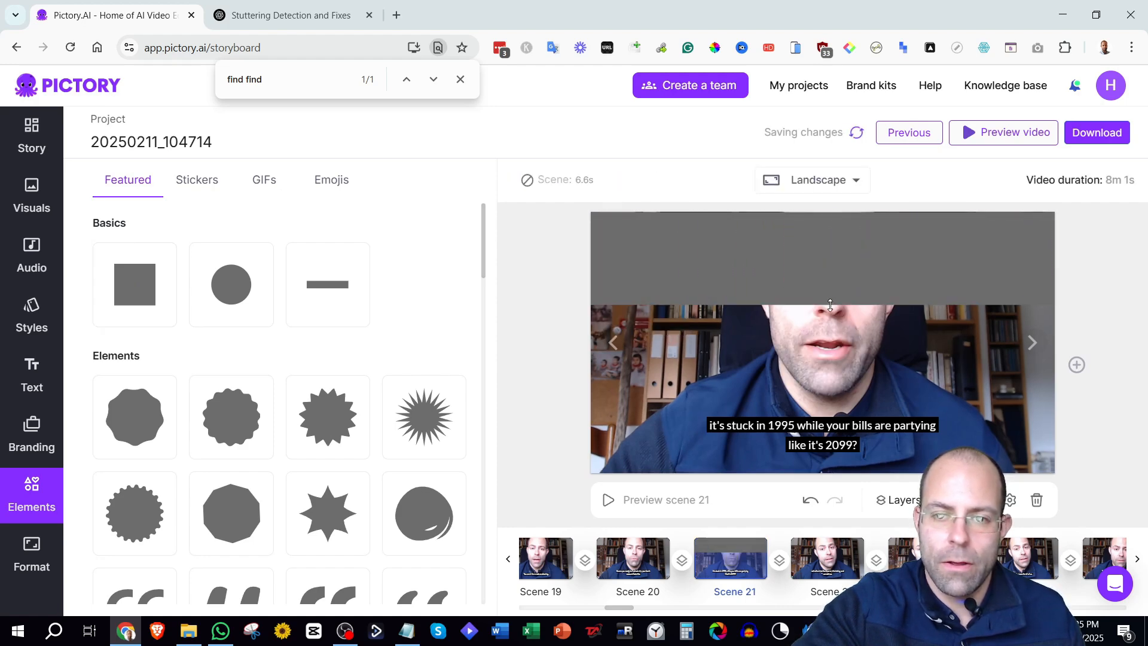
pyautogui.moveTo(826, 305); pyautogui.dragTo(835, 474)
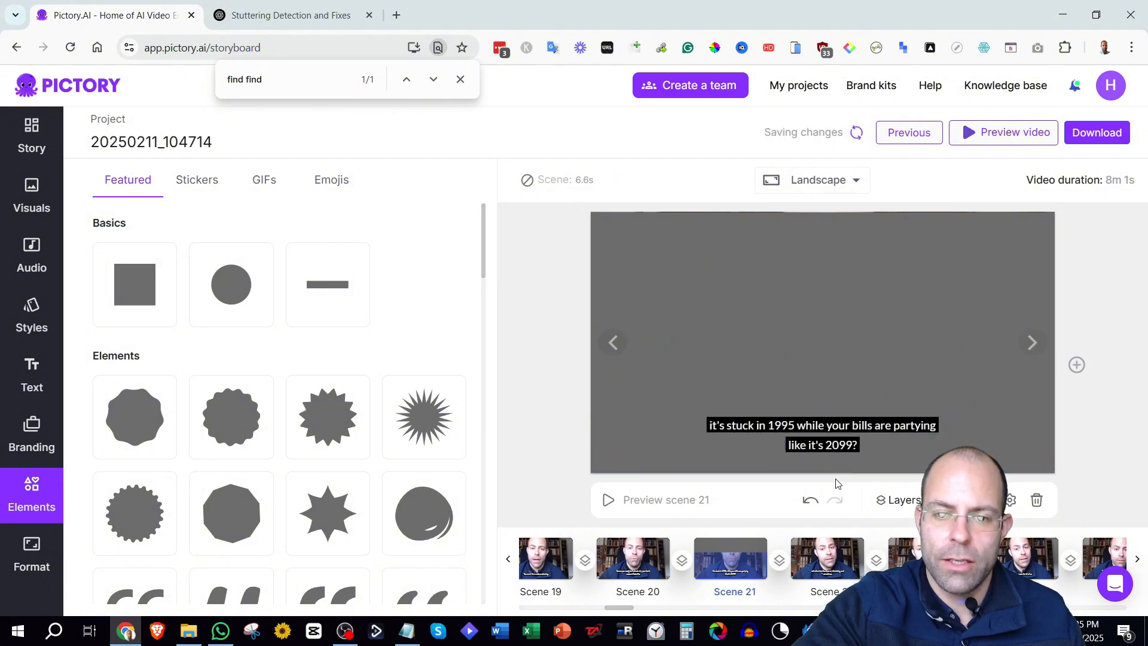
pyautogui.click(761, 285)
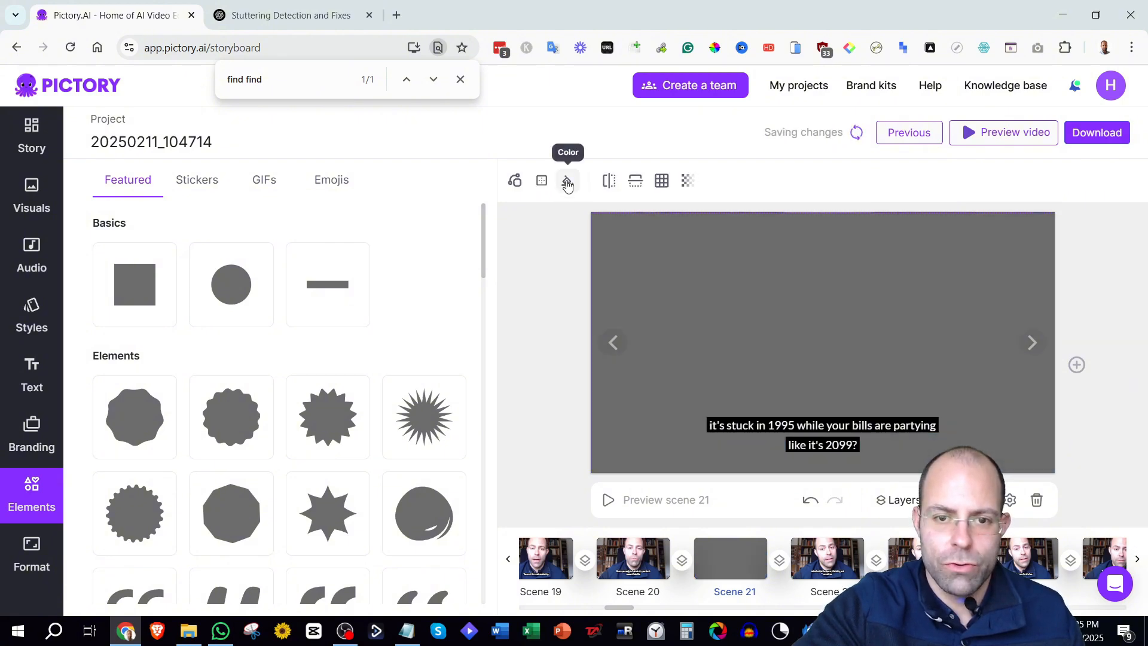
pyautogui.click(567, 183)
pyautogui.click(541, 242)
pyautogui.click(648, 257)
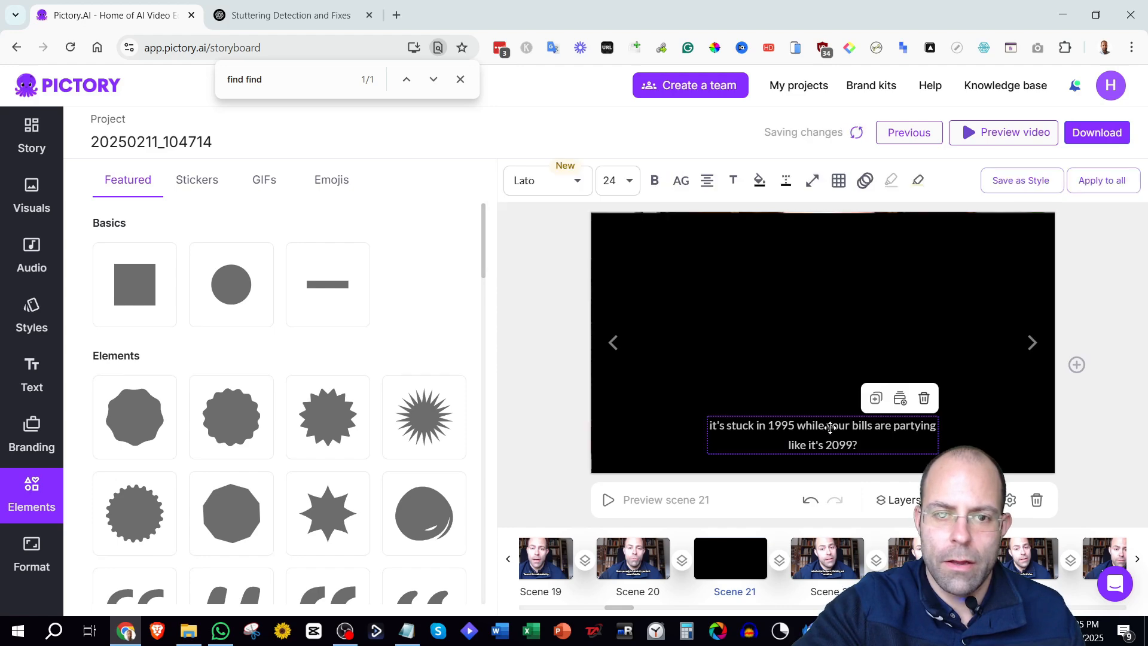
# Set scene 21's caption font size to 60 and centre it in the frame.
pyautogui.click(626, 183)
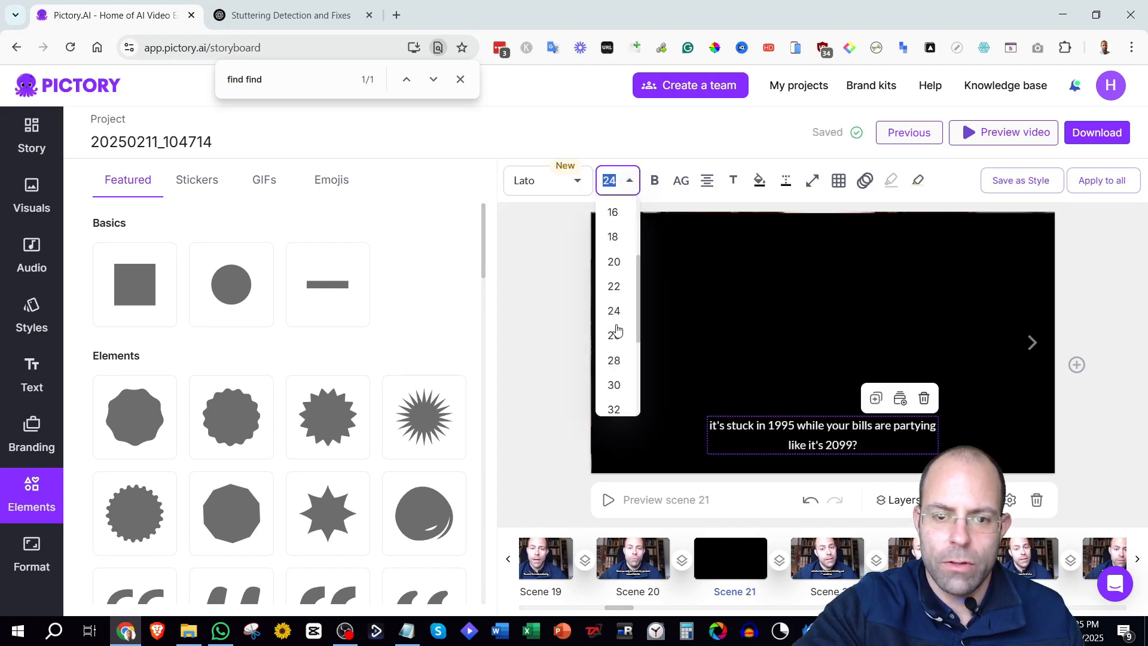
pyautogui.scroll(-4, 622, 340)
pyautogui.click(621, 359)
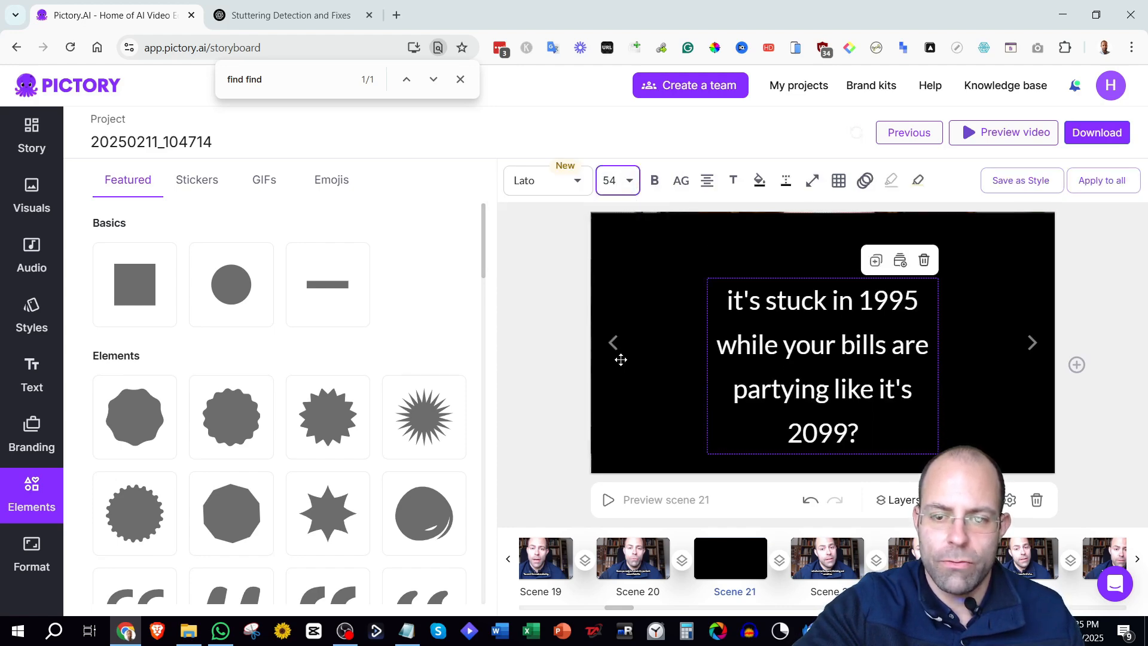
pyautogui.click(633, 186)
pyautogui.click(620, 358)
pyautogui.click(839, 181)
pyautogui.click(839, 229)
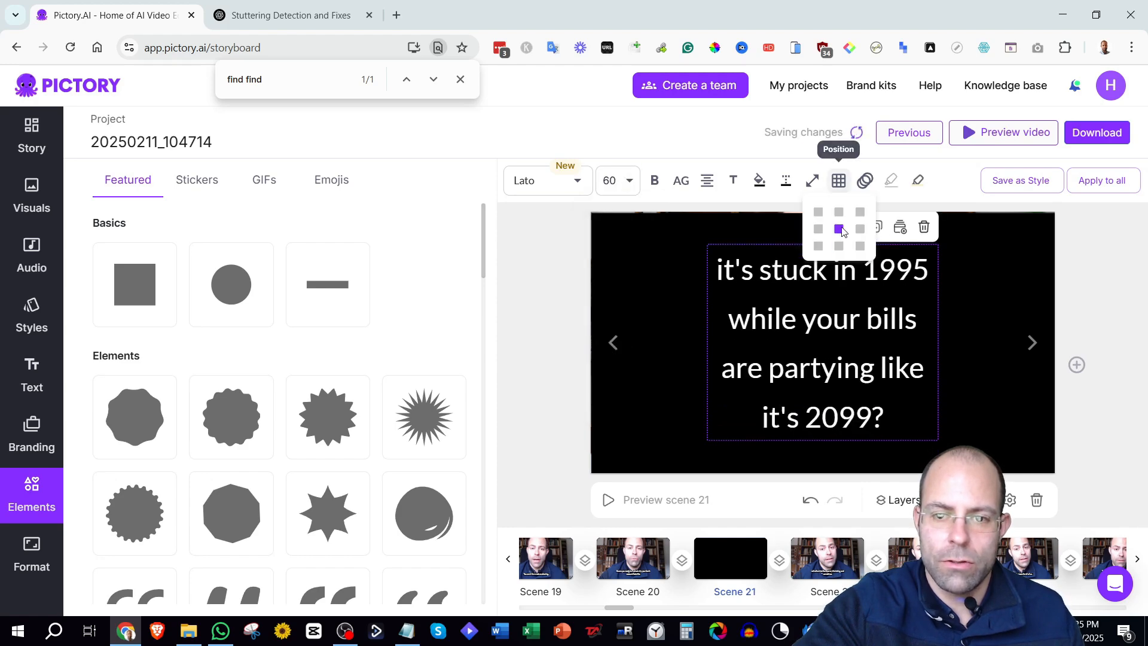
pyautogui.click(617, 181)
pyautogui.click(620, 393)
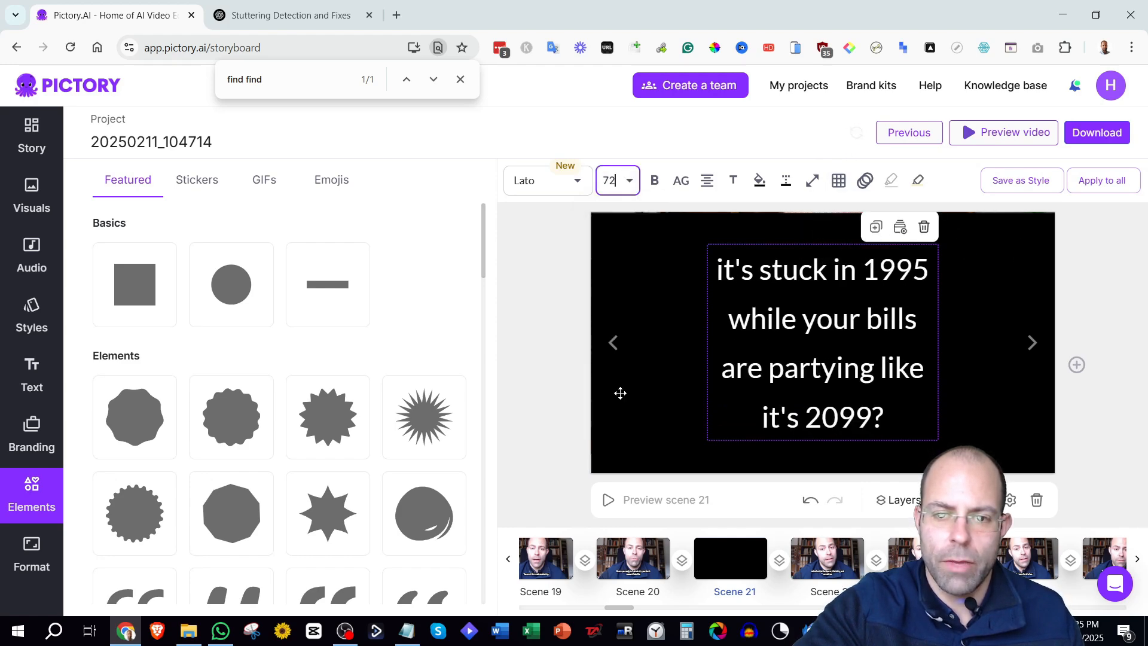
pyautogui.click(631, 184)
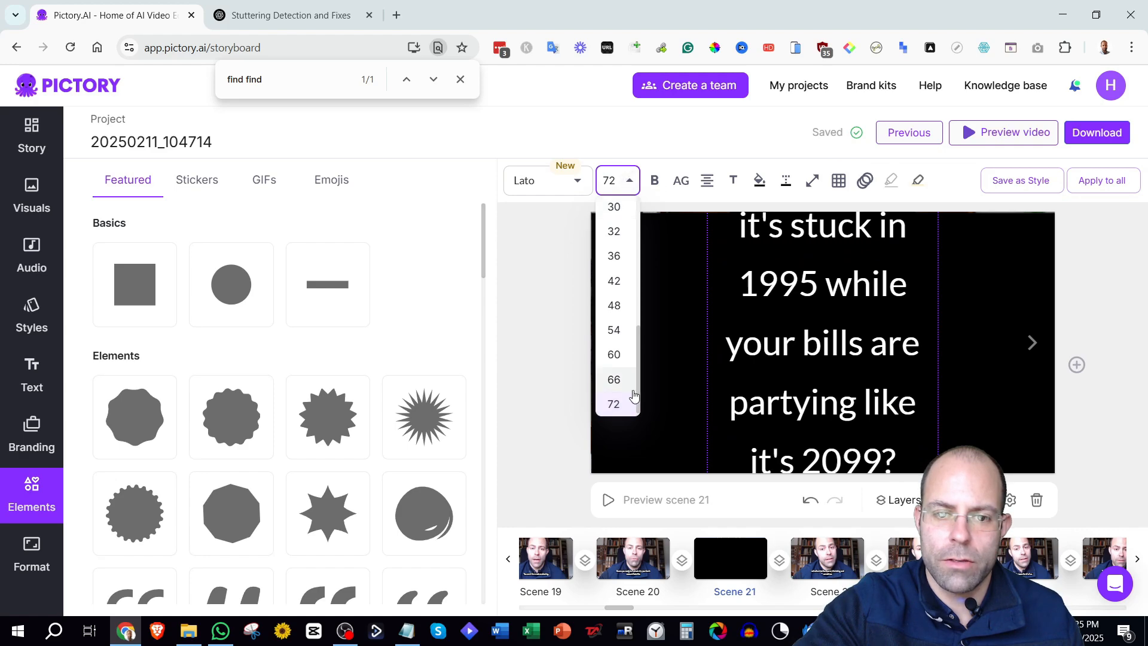
pyautogui.click(619, 353)
pyautogui.click(668, 469)
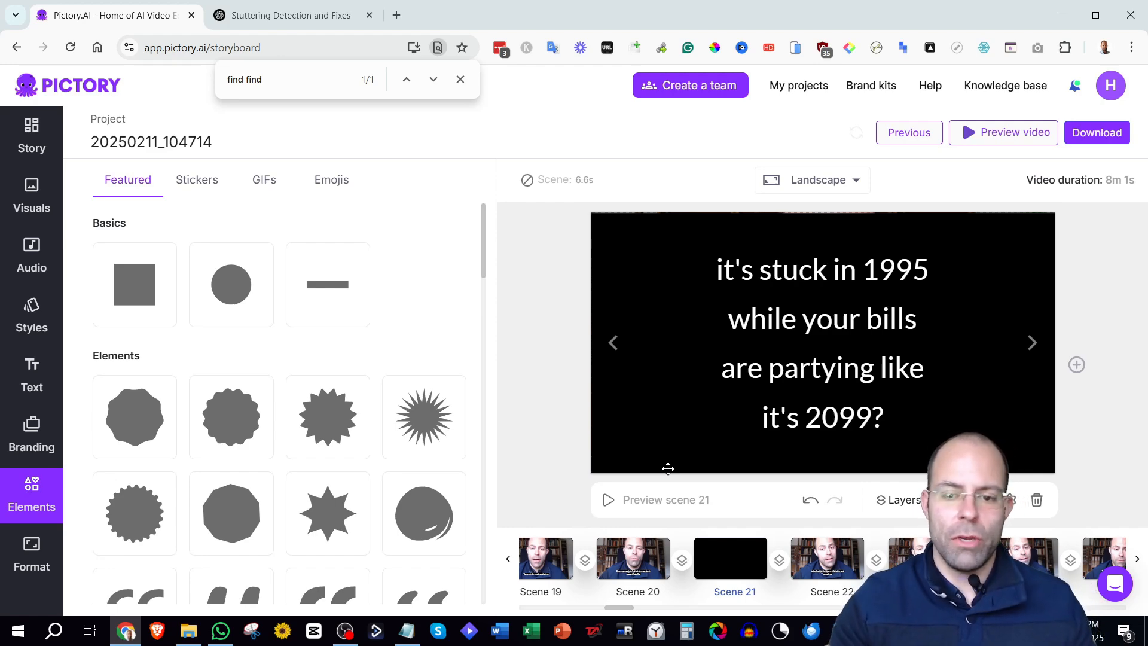
# Select scene 27 and search the visuals library for 'white house fence'.
pyautogui.moveTo(626, 610)
pyautogui.mouseDown()
pyautogui.moveTo(1129, 608)
pyautogui.moveTo(625, 613)
pyautogui.moveTo(636, 619)
pyautogui.mouseUp()
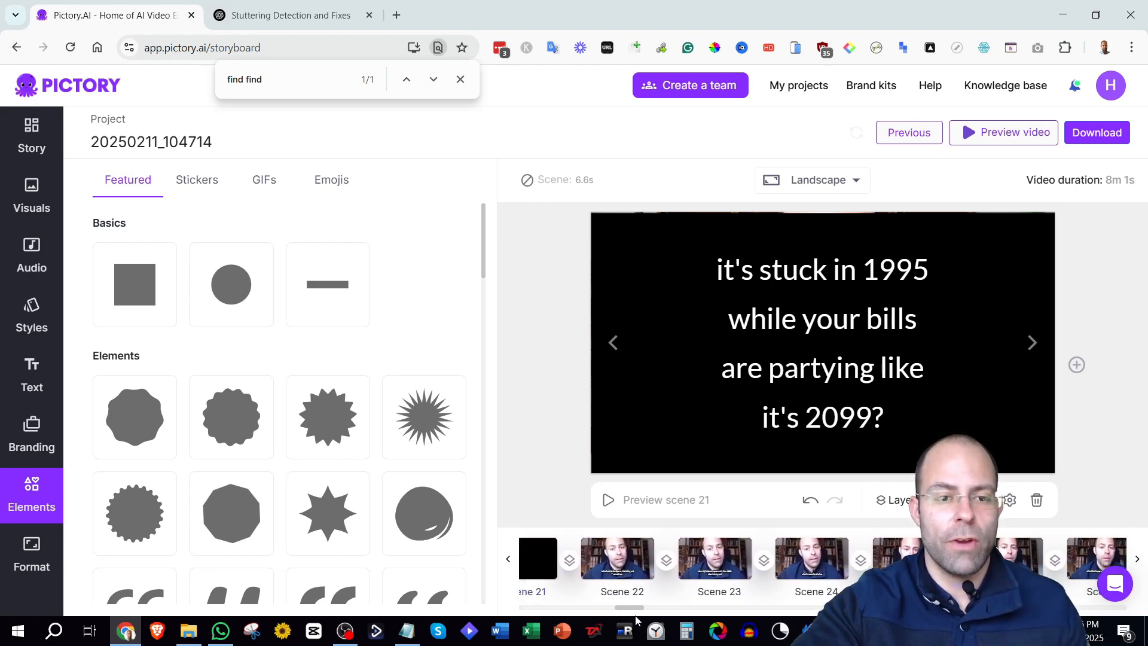
pyautogui.click(11, 130)
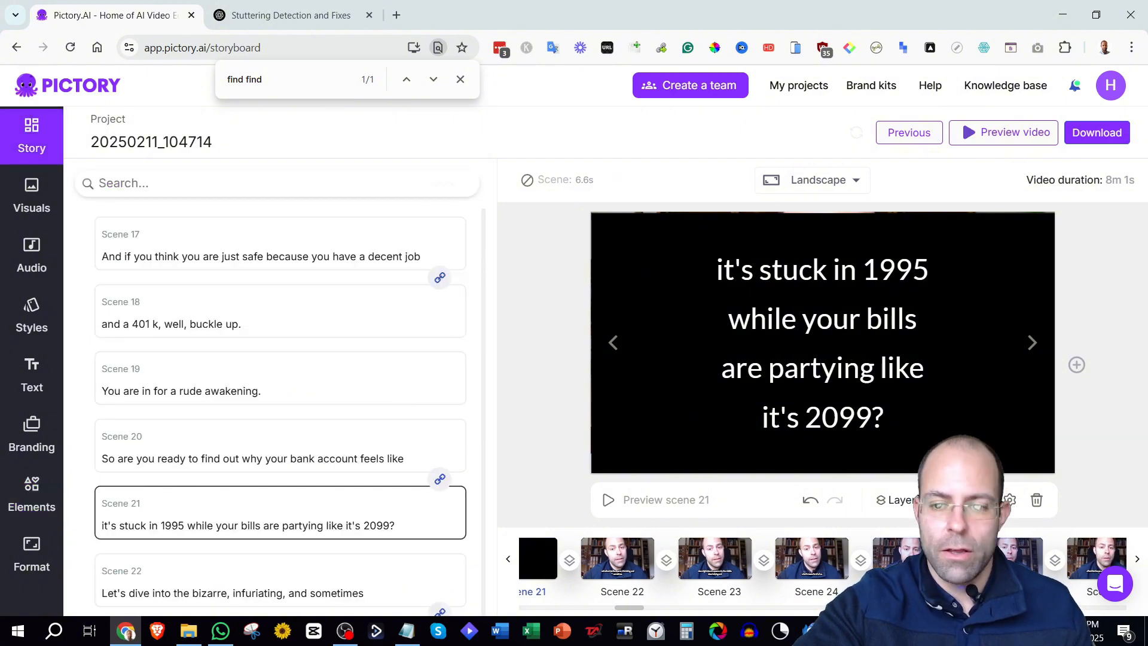
pyautogui.moveTo(629, 610); pyautogui.dragTo(636, 610)
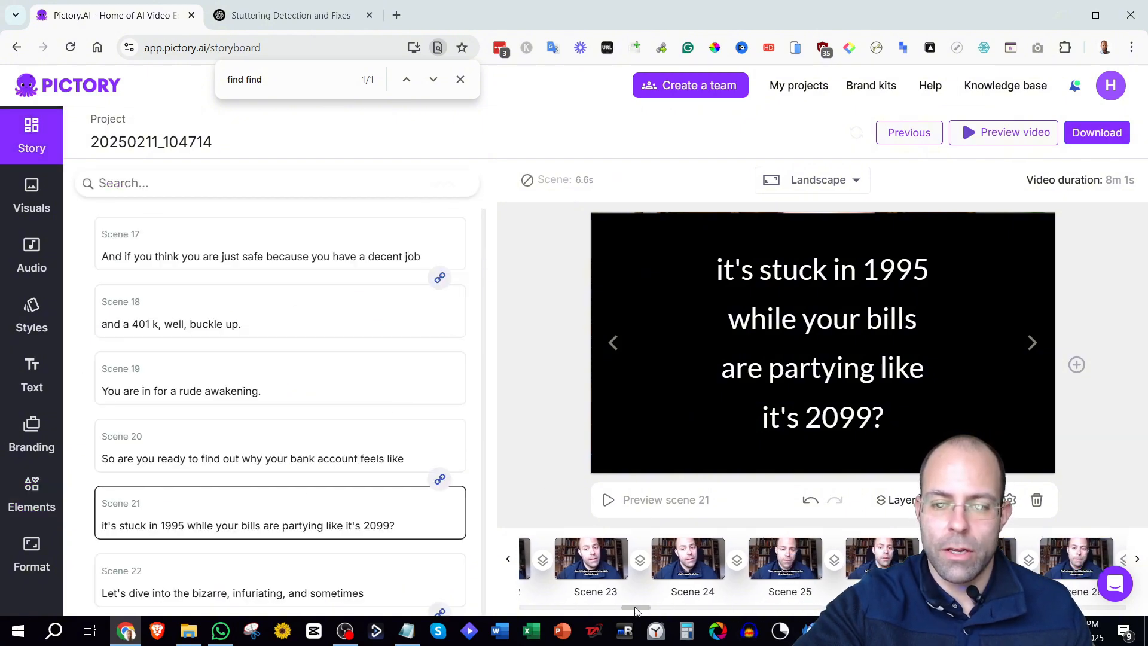
pyautogui.click(969, 559)
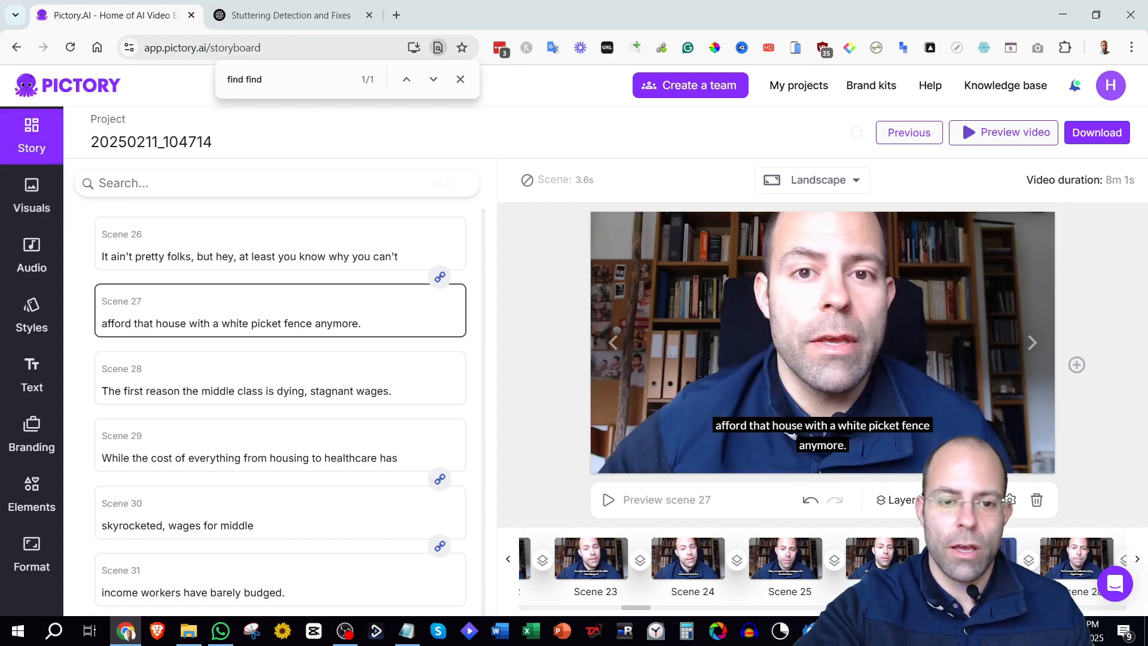
pyautogui.click(32, 196)
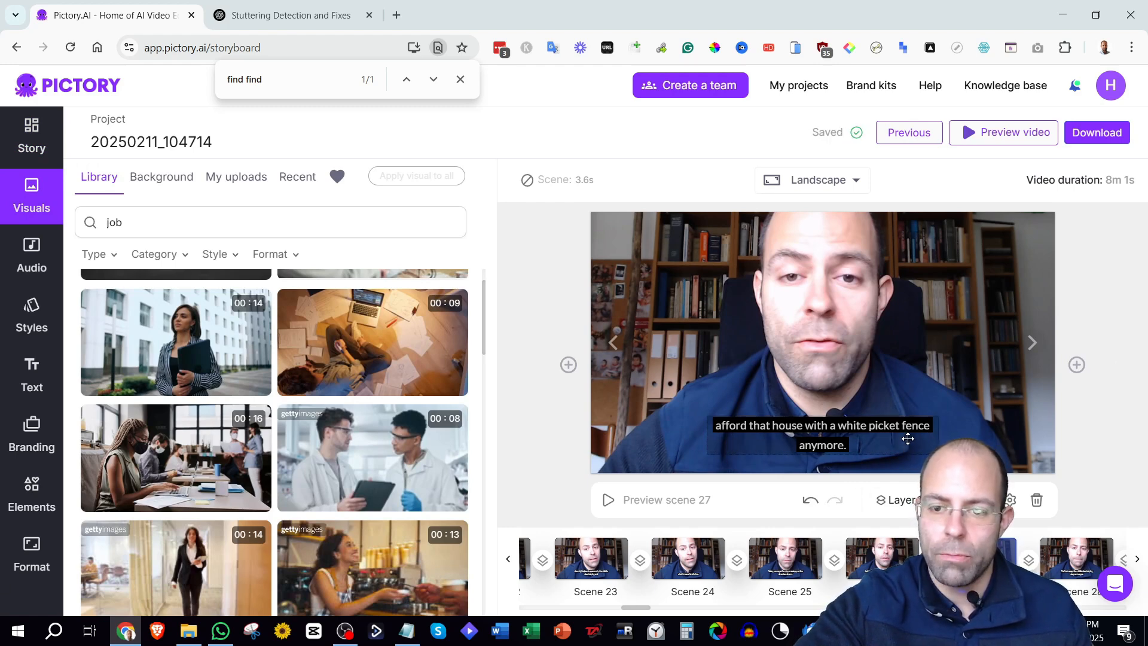
pyautogui.doubleClick(83, 220)
pyautogui.write('white ho')
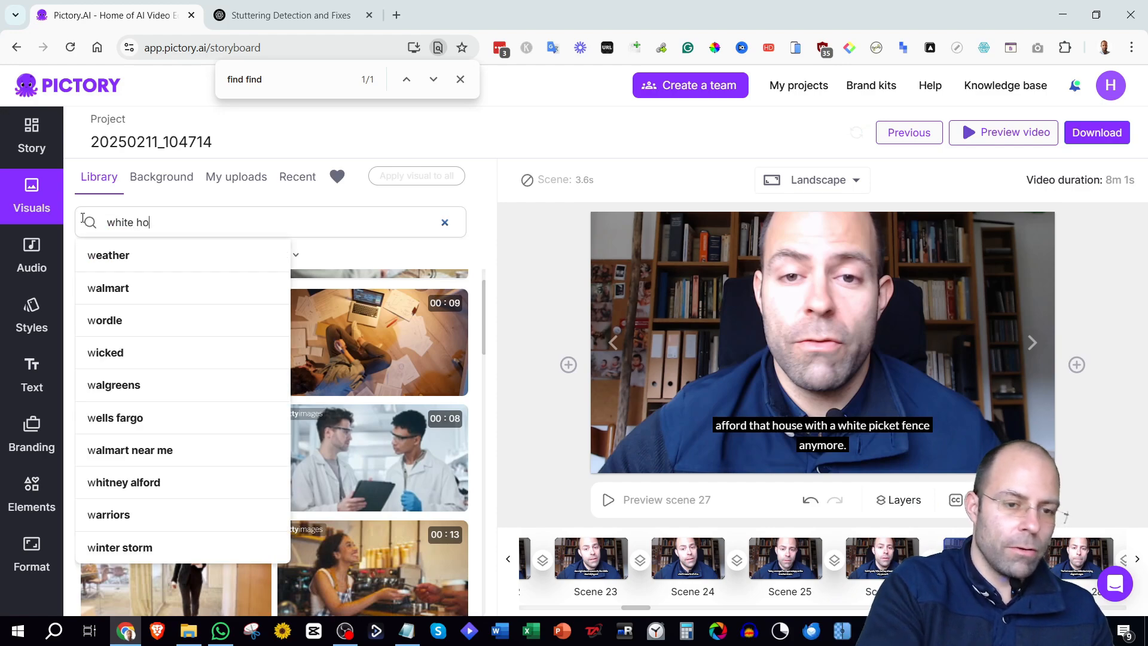
pyautogui.write('use fence')
pyautogui.press('Return')
pyautogui.scroll(-5, 451, 325)
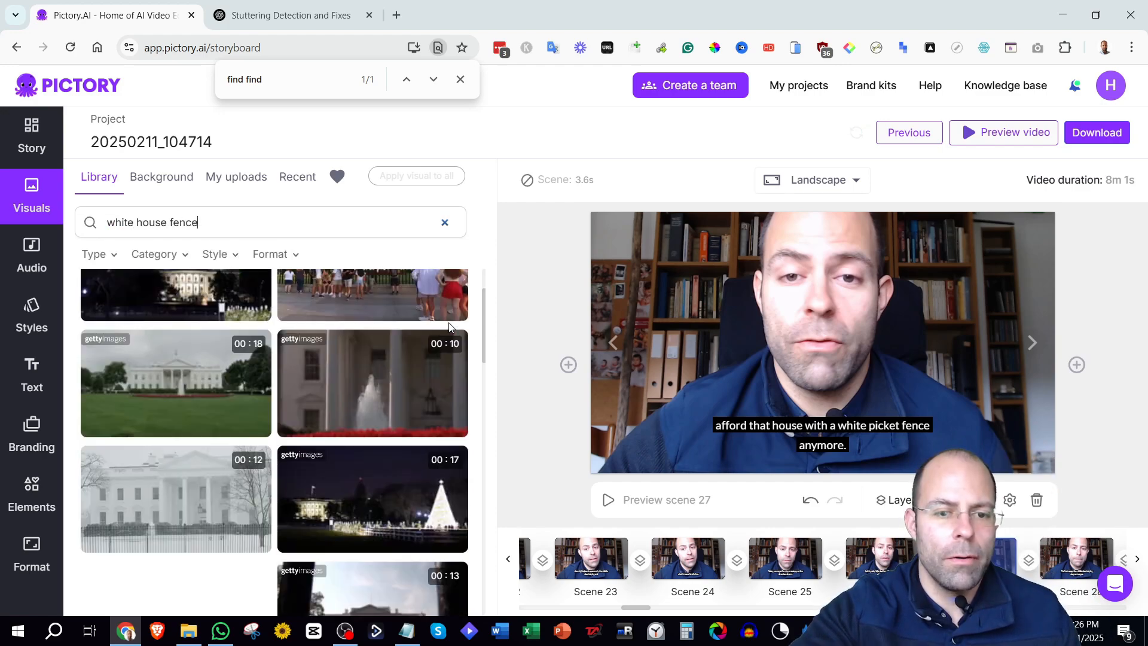
# Refine the search to 'white mansion fence' and set the white plastic fence clip as scene 27's visual.
pyautogui.doubleClick(138, 222)
pyautogui.write('buil')
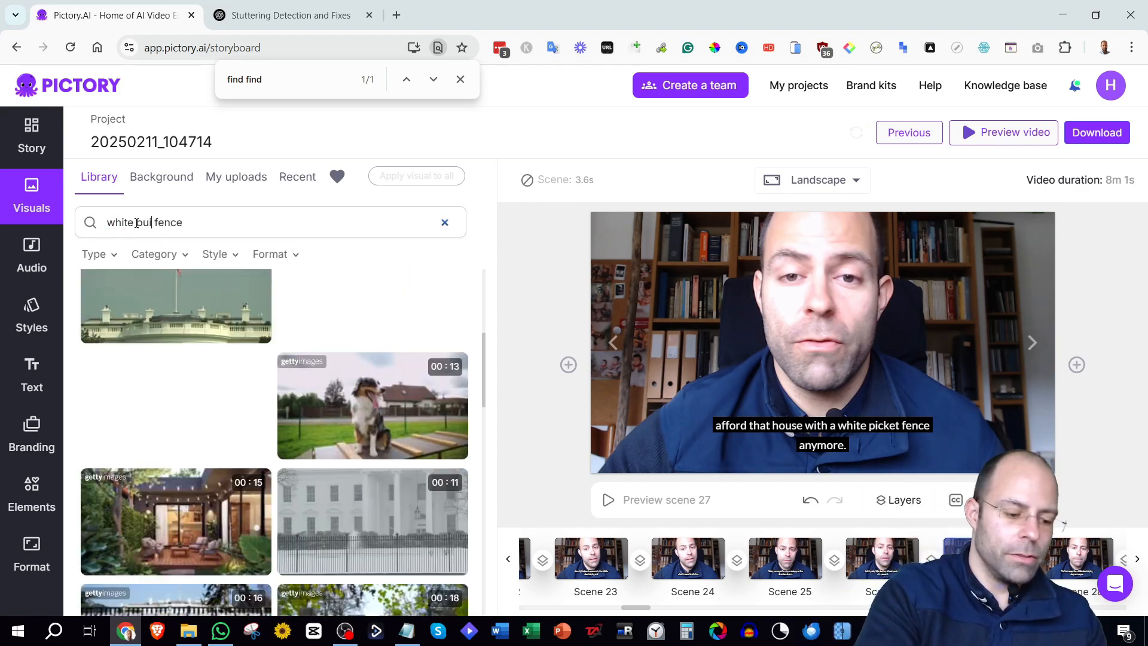
pyautogui.write('mansion')
pyautogui.press('Return')
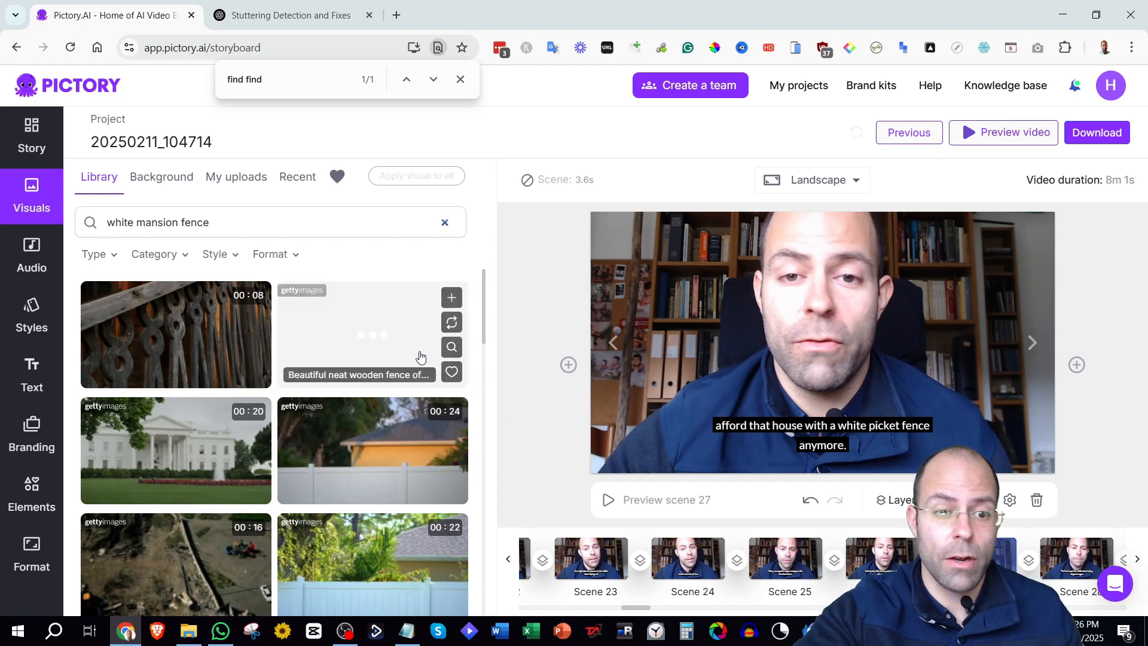
pyautogui.scroll(-2, 413, 460)
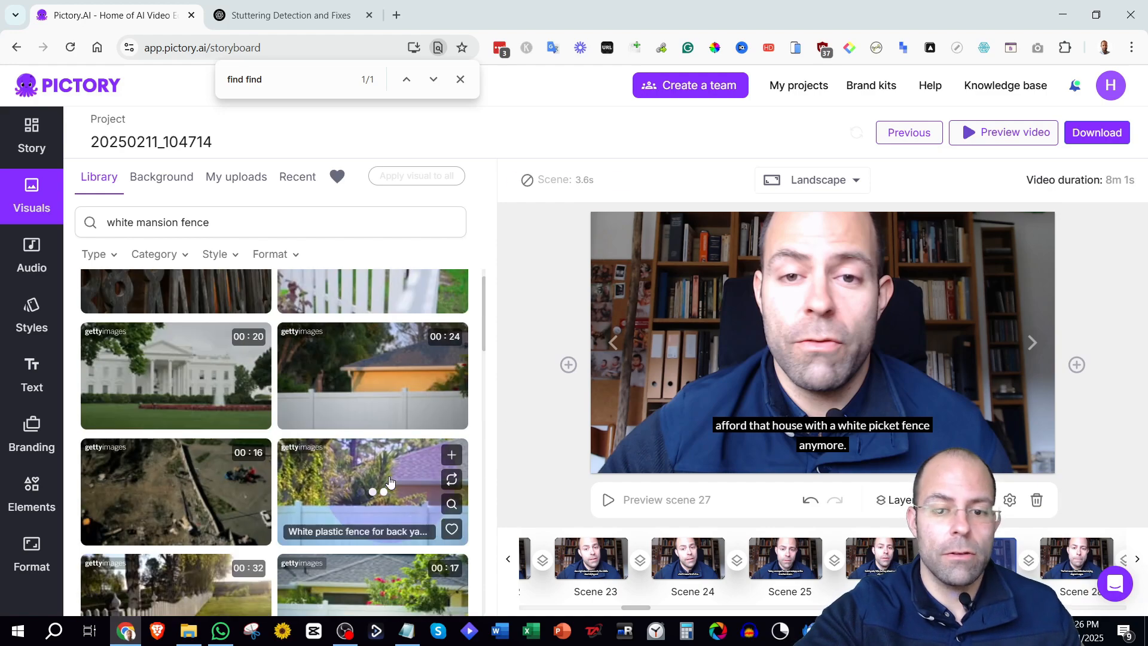
pyautogui.click(392, 481)
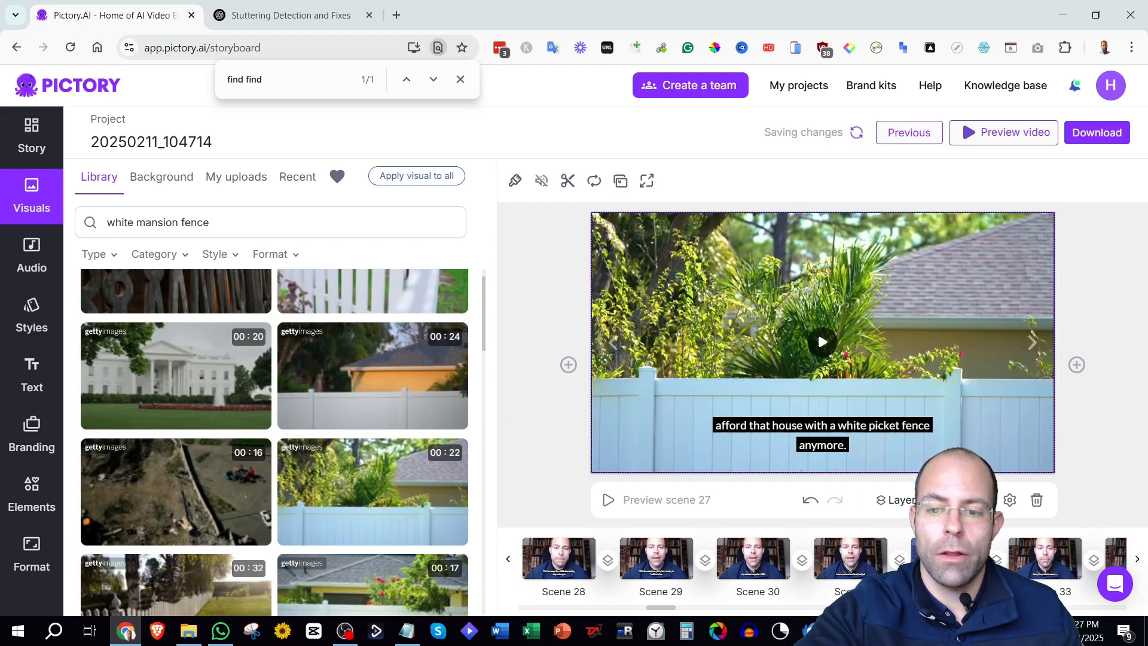
# Select scene 32, search the visuals library for 'wages', and set the woman counting banknotes clip as its visual.
pyautogui.click(948, 559)
pyautogui.click(855, 559)
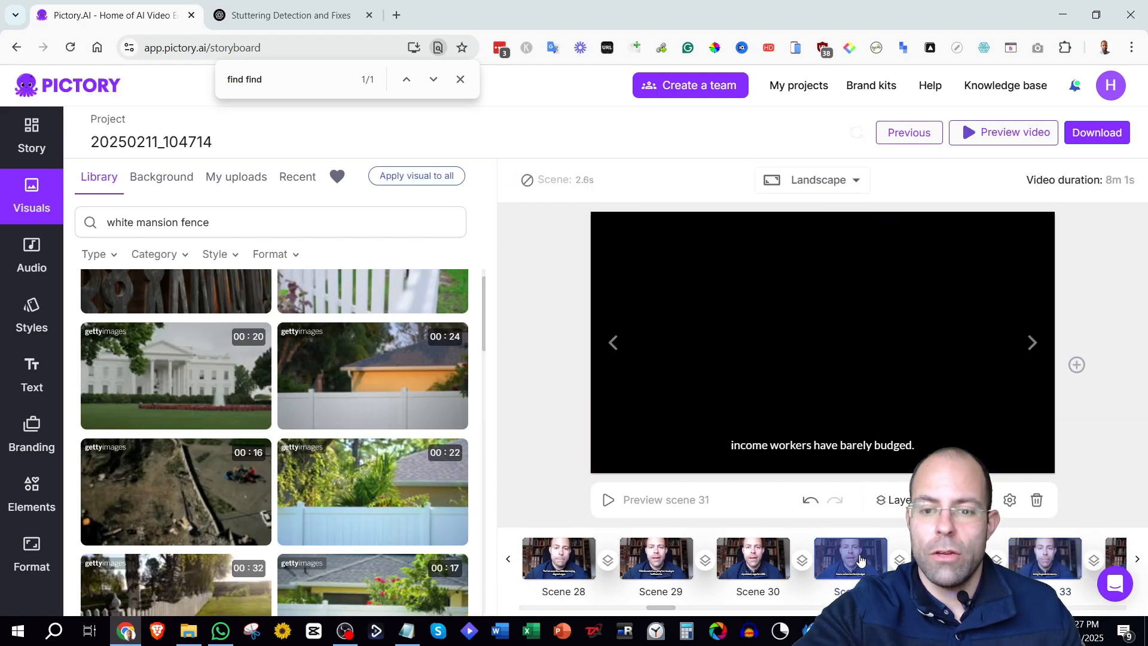
pyautogui.moveTo(664, 607); pyautogui.dragTo(670, 611)
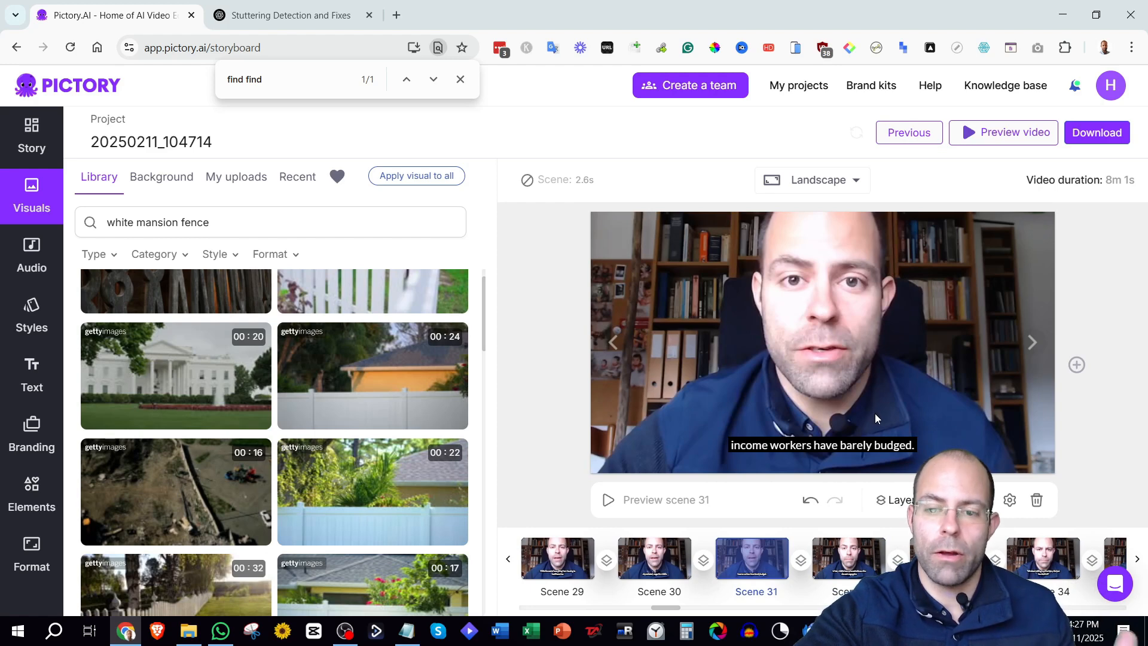
pyautogui.click(848, 558)
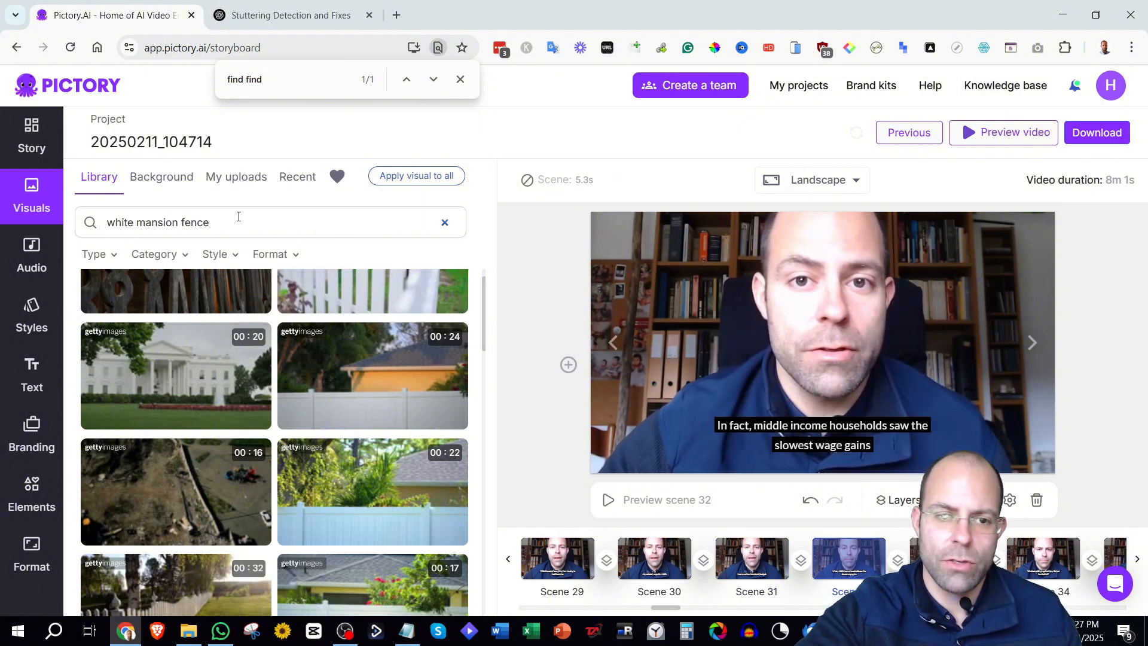
pyautogui.click(111, 222)
pyautogui.write('wages')
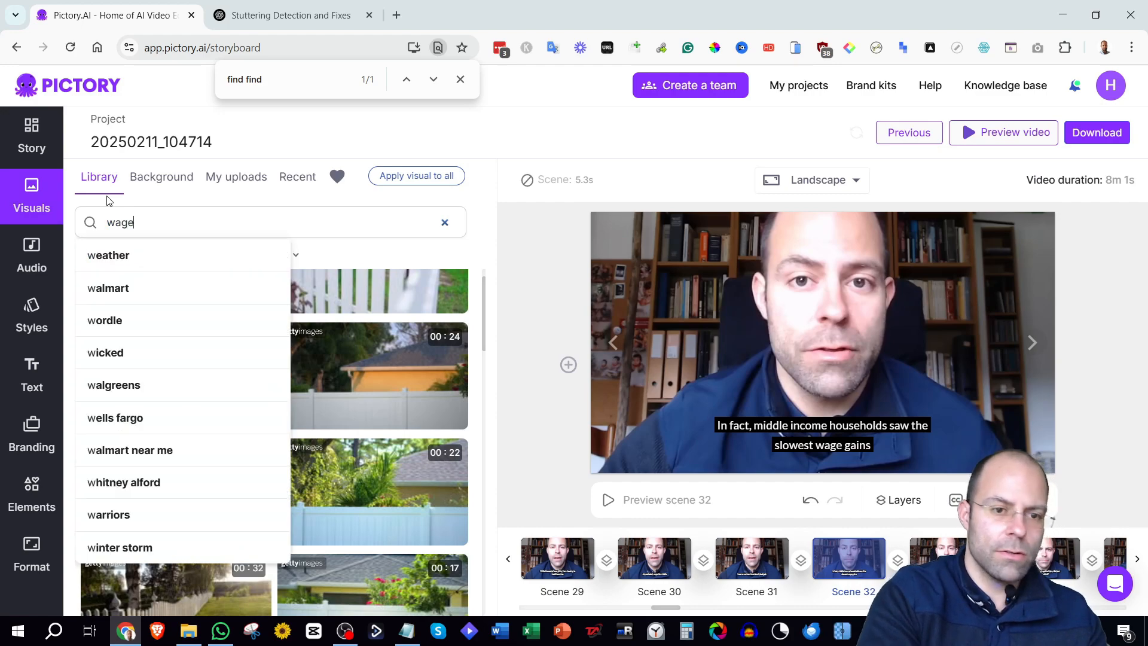
pyautogui.press('Return')
pyautogui.moveTo(400, 388)
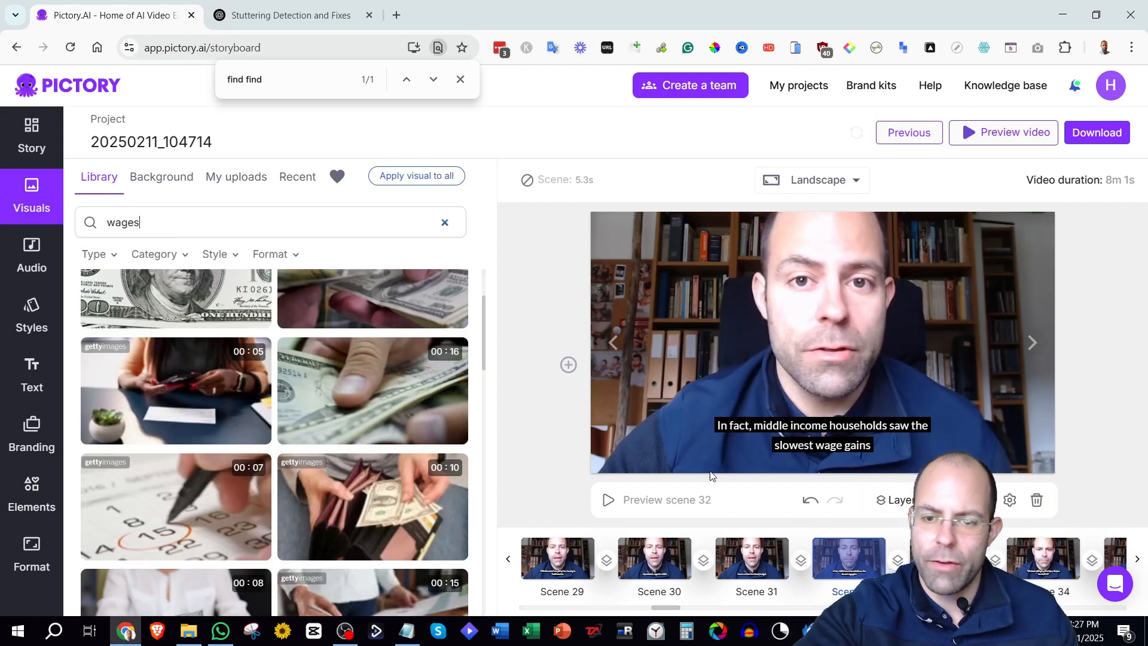
pyautogui.scroll(-5, 371, 419)
pyautogui.click(371, 487)
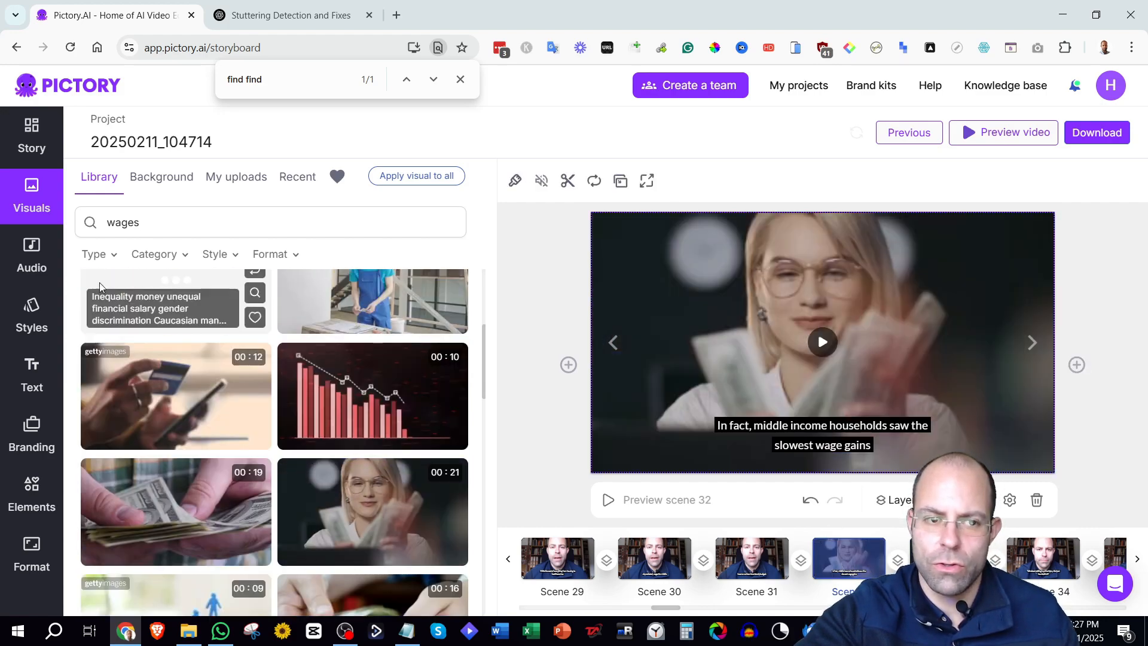
pyautogui.click(32, 138)
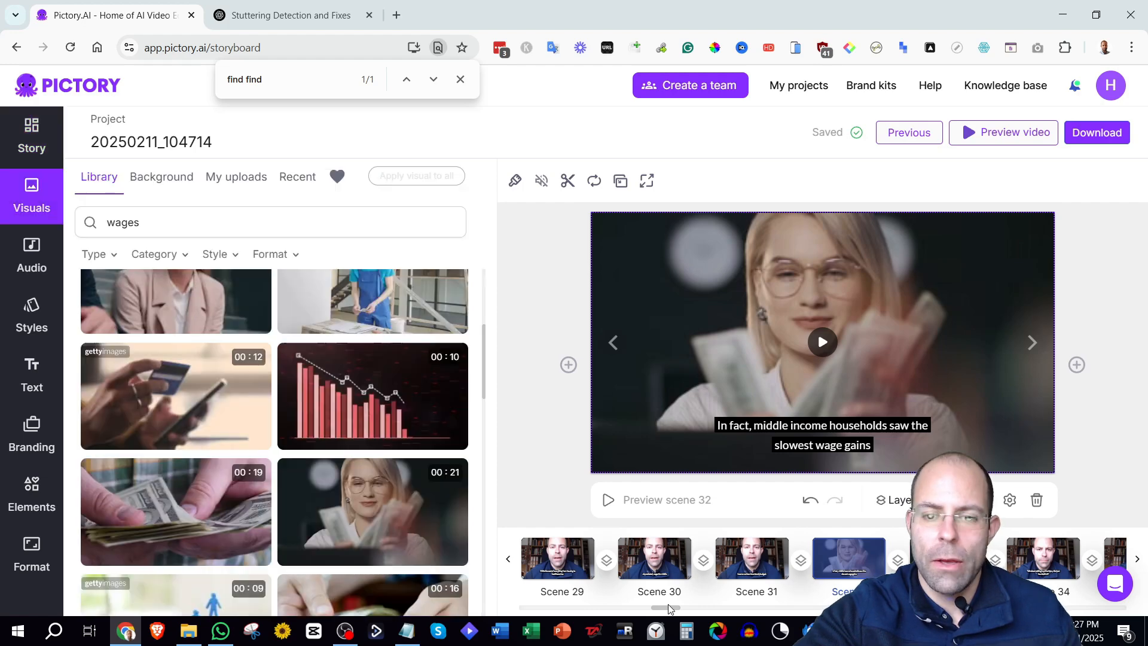
pyautogui.moveTo(667, 610); pyautogui.dragTo(701, 610)
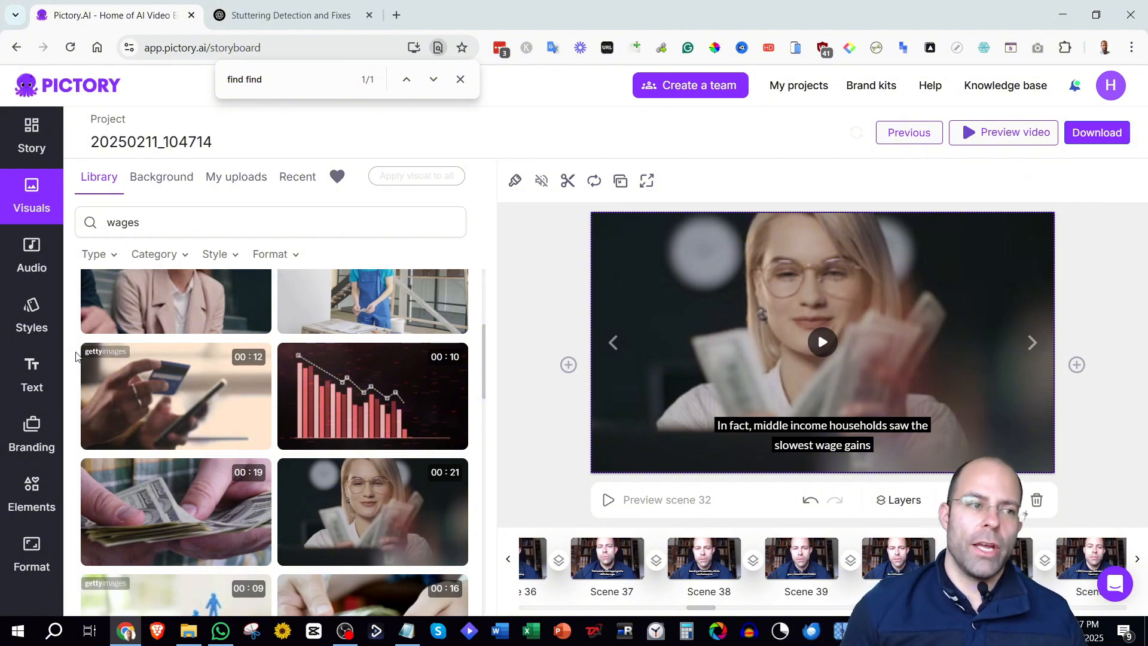
pyautogui.click(45, 484)
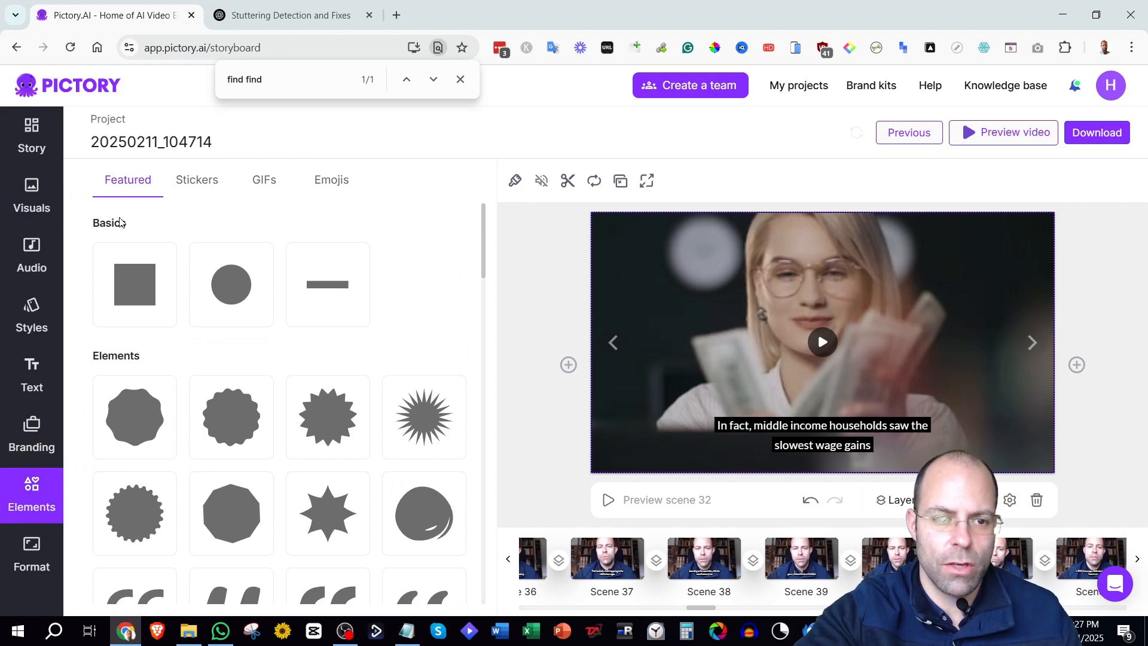
pyautogui.click(126, 281)
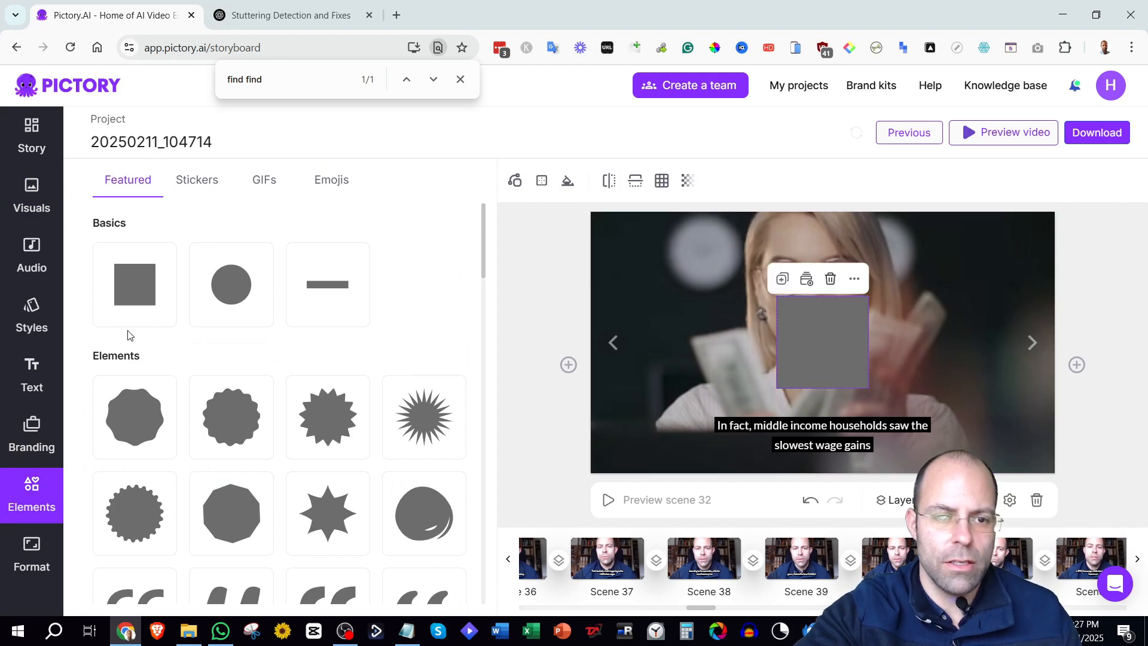
pyautogui.click(831, 281)
# Select scene 41, search the GIF library for 'numbers', and add the first GIF to the scene.
pyautogui.click(200, 183)
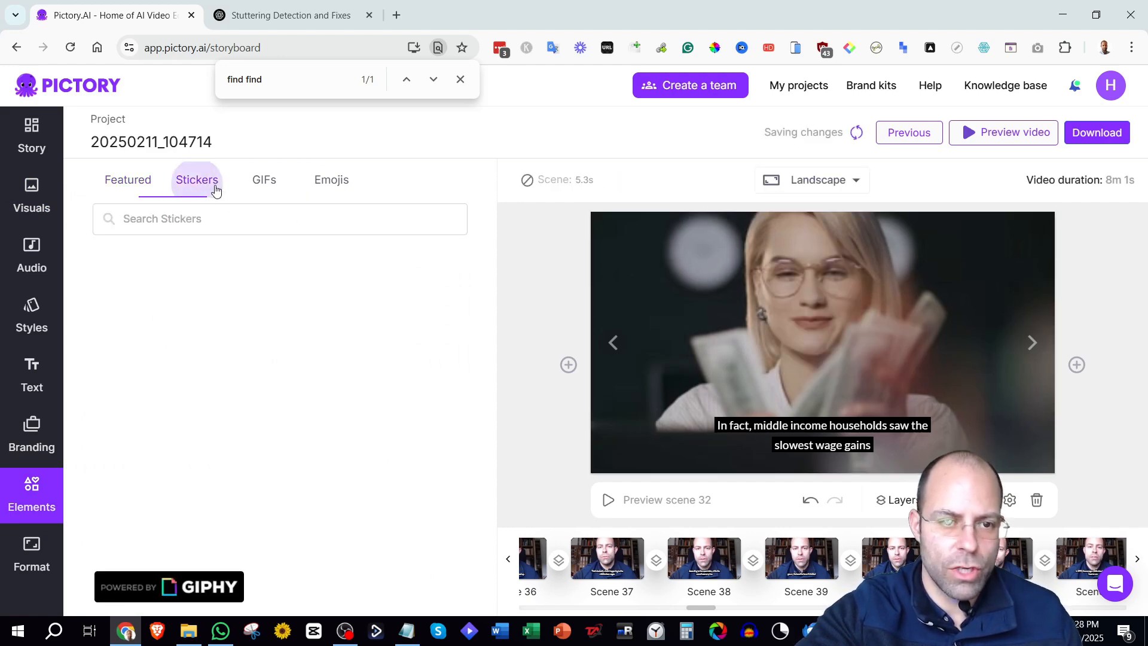
pyautogui.click(269, 182)
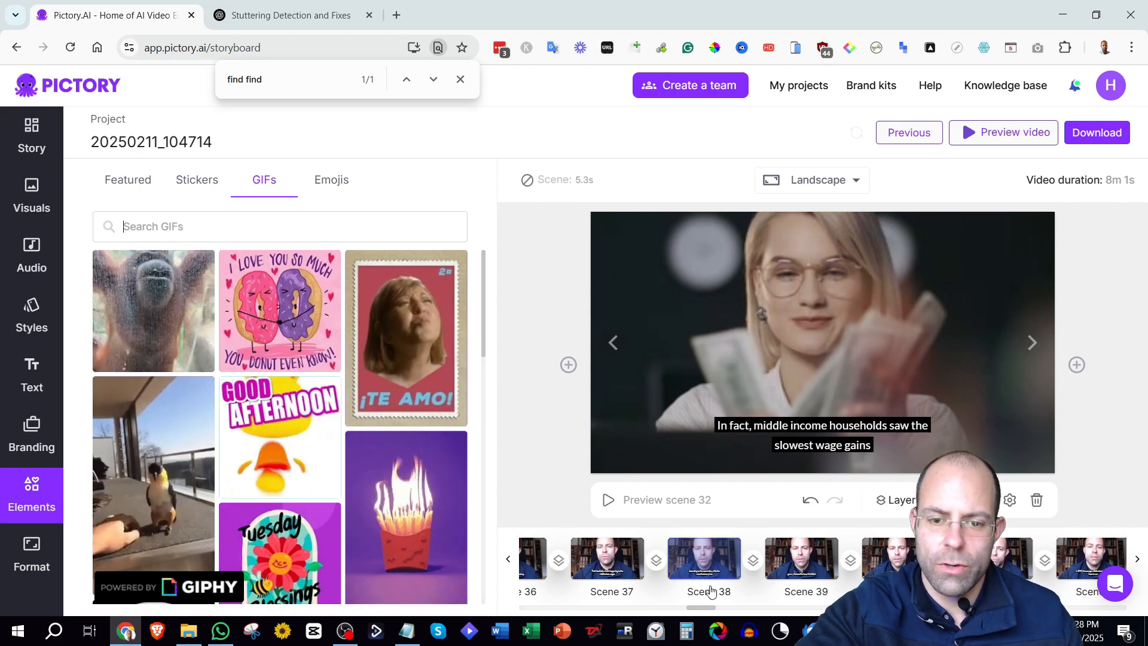
pyautogui.moveTo(707, 610); pyautogui.dragTo(719, 610)
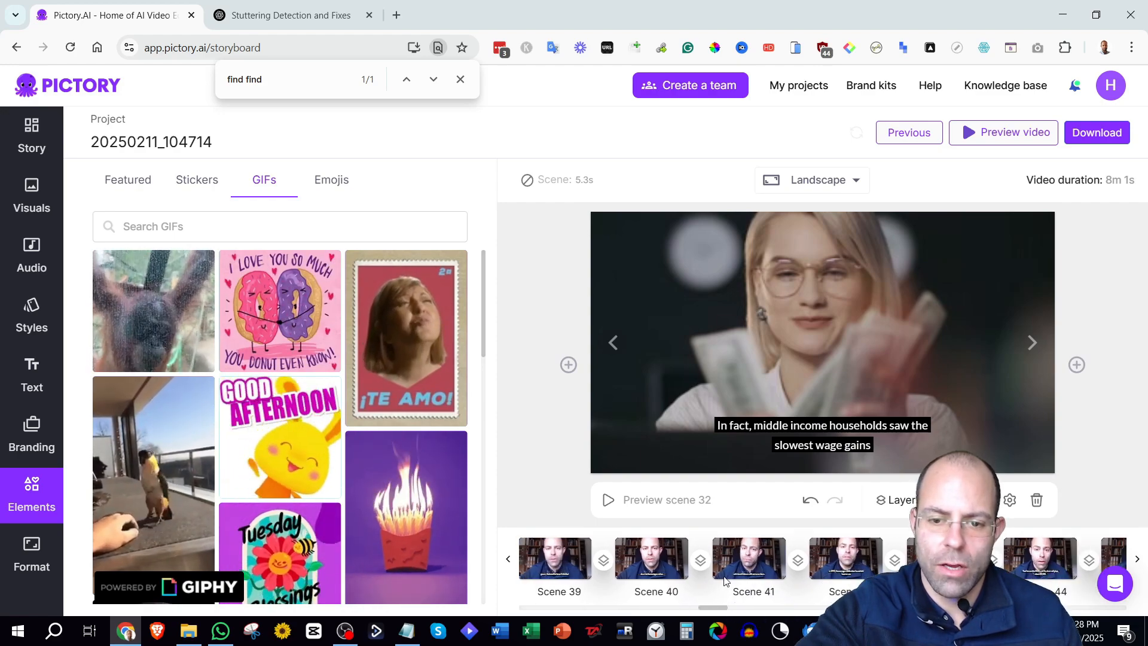
pyautogui.click(725, 579)
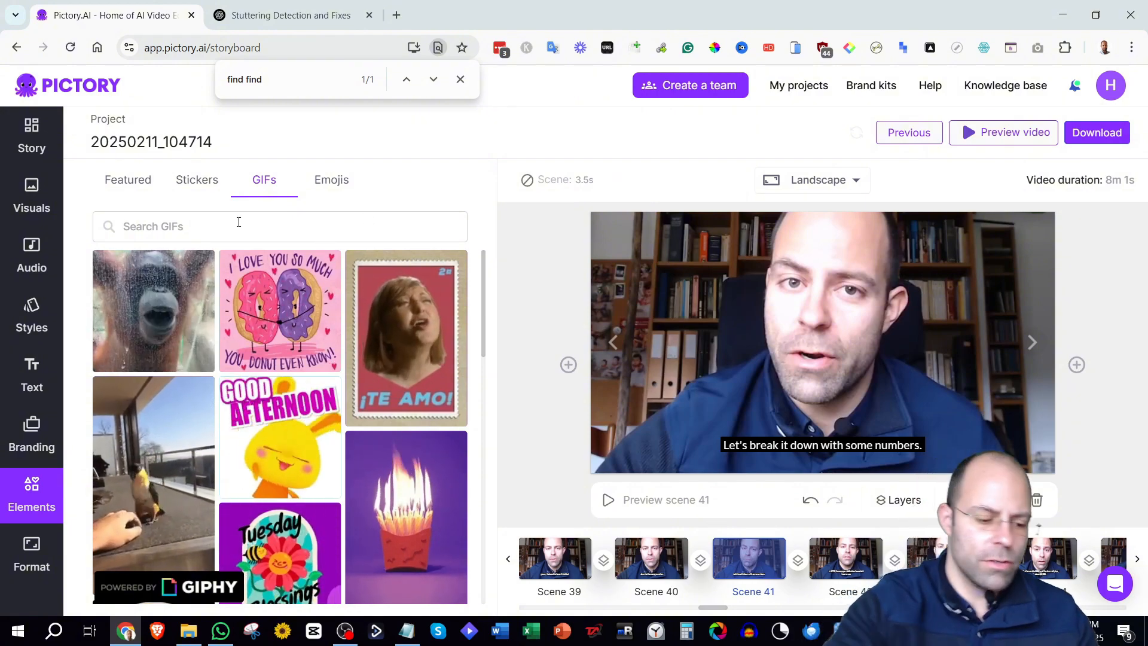
pyautogui.write('numbers')
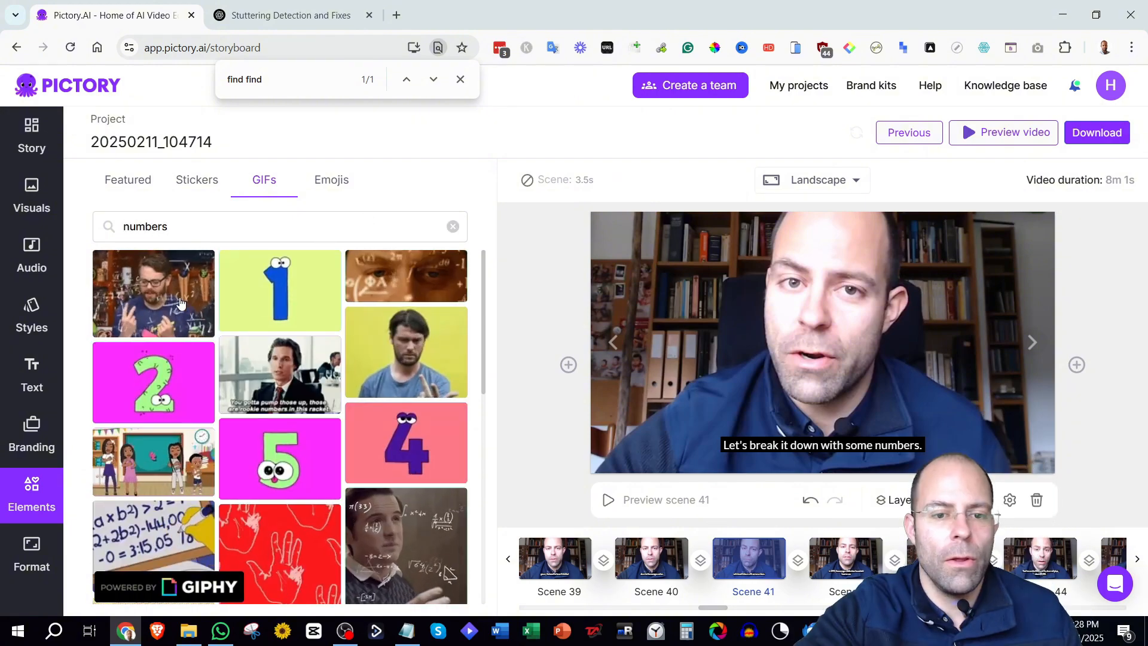
pyautogui.click(172, 303)
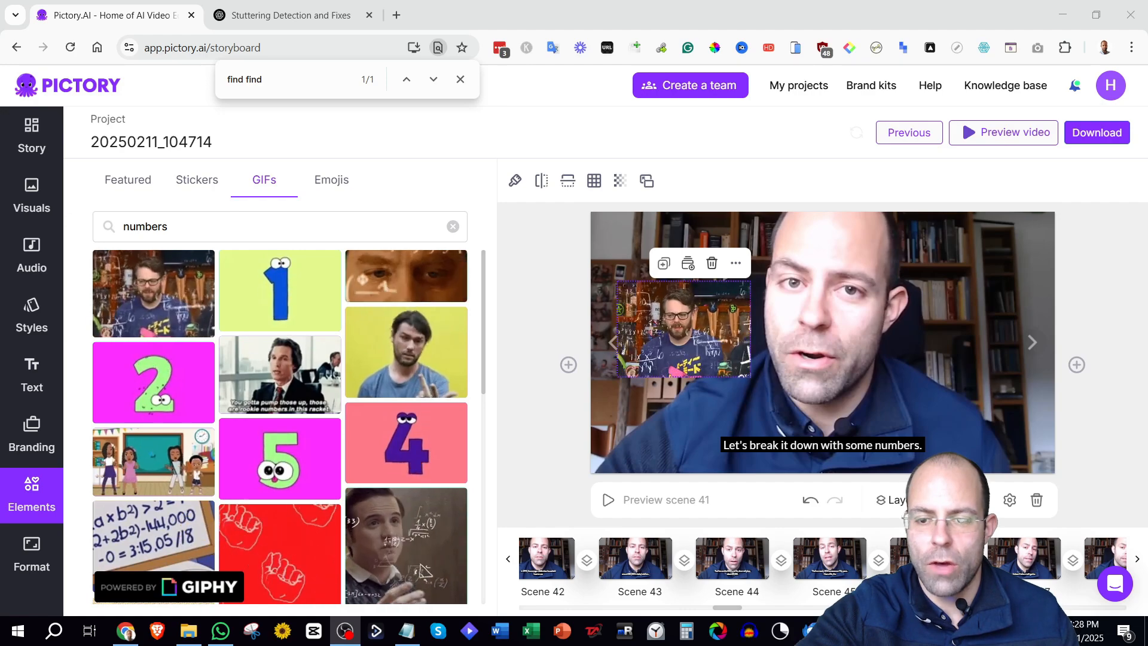
# Send the video download preparation to run in the background.
pyautogui.click(955, 500)
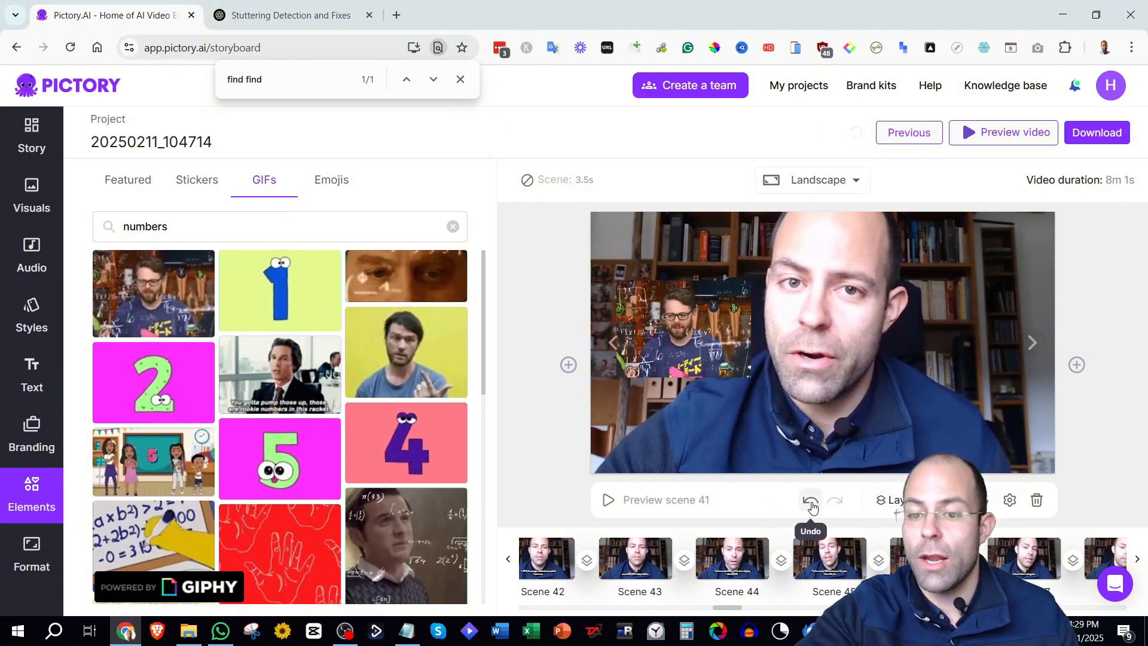
pyautogui.moveTo(730, 607); pyautogui.dragTo(758, 609)
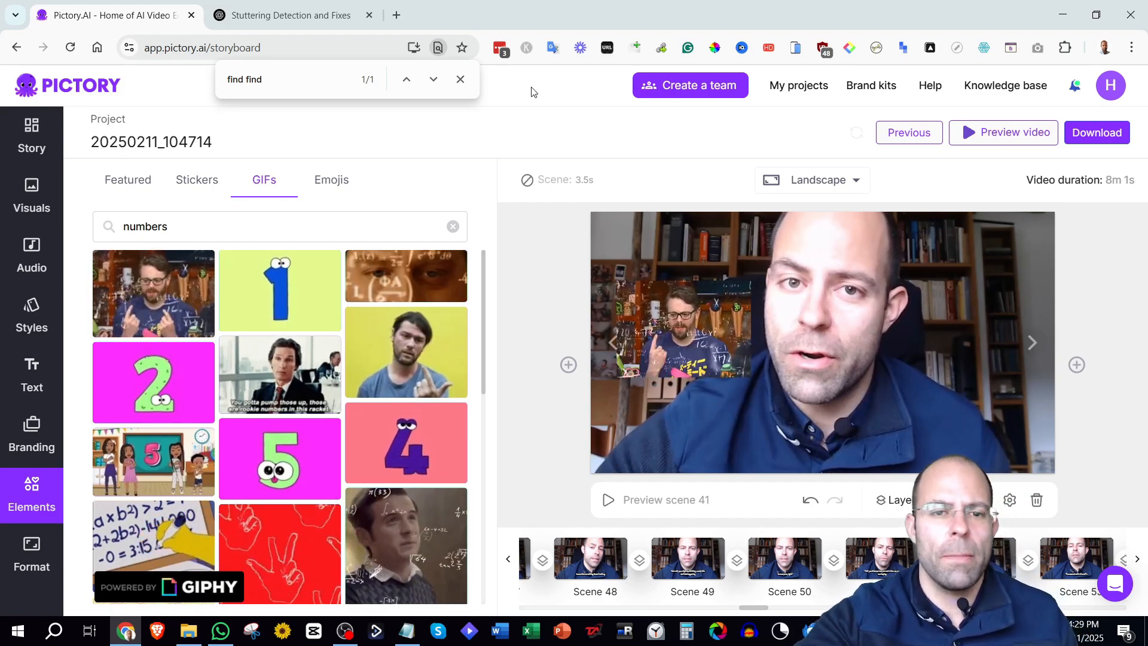
pyautogui.click(462, 80)
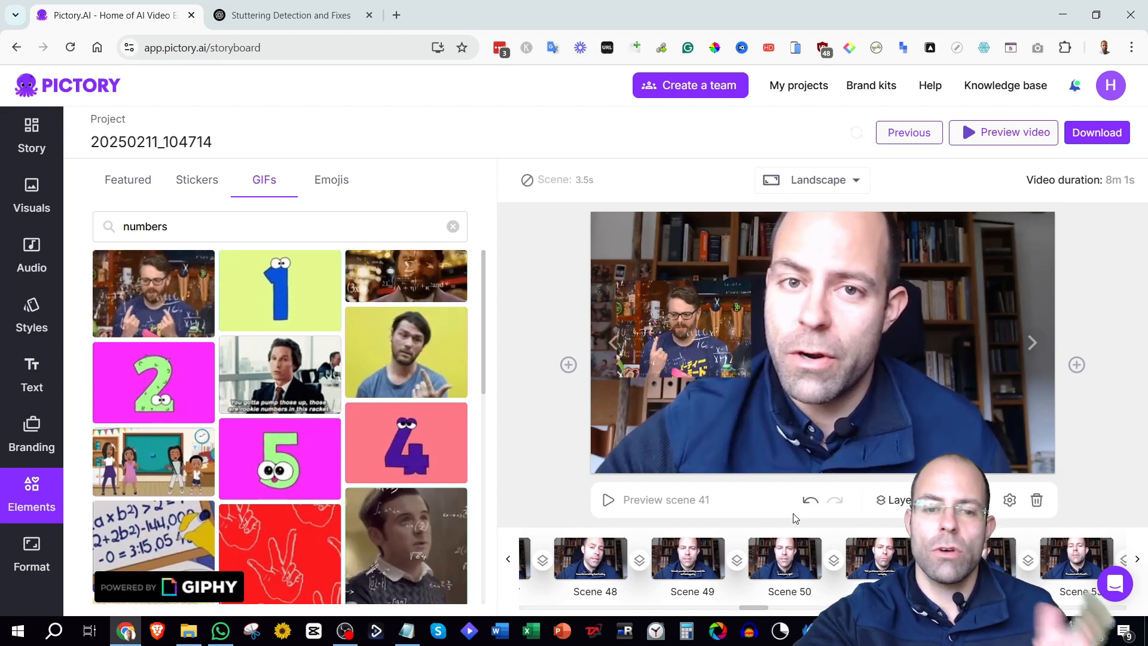
pyautogui.moveTo(757, 604); pyautogui.dragTo(771, 607)
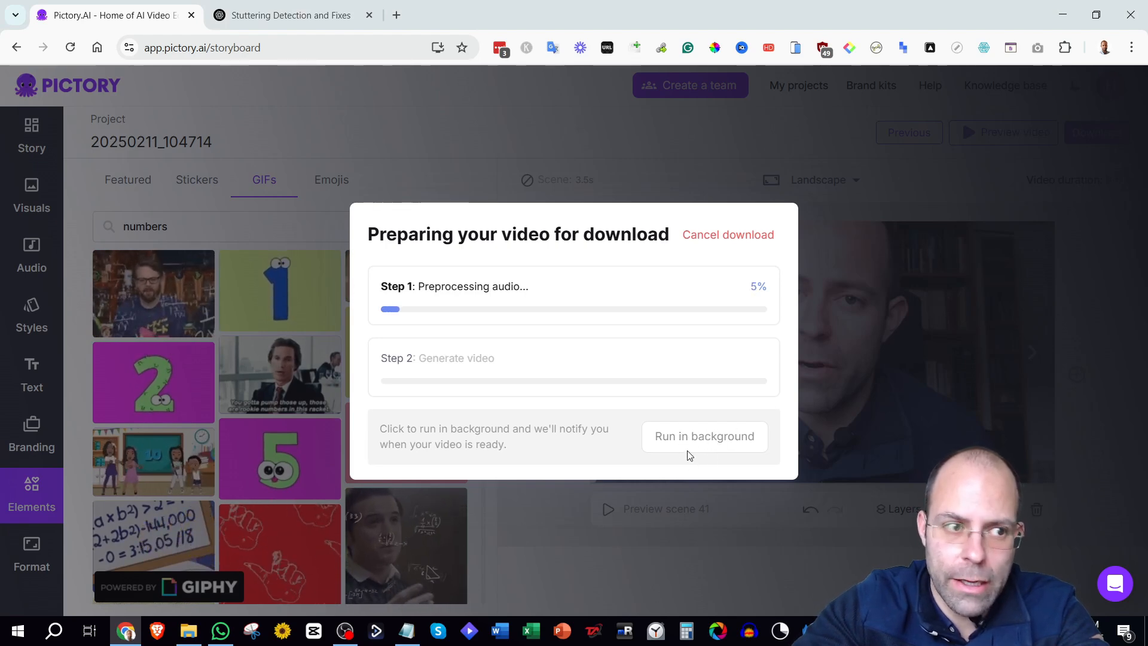
pyautogui.click(710, 447)
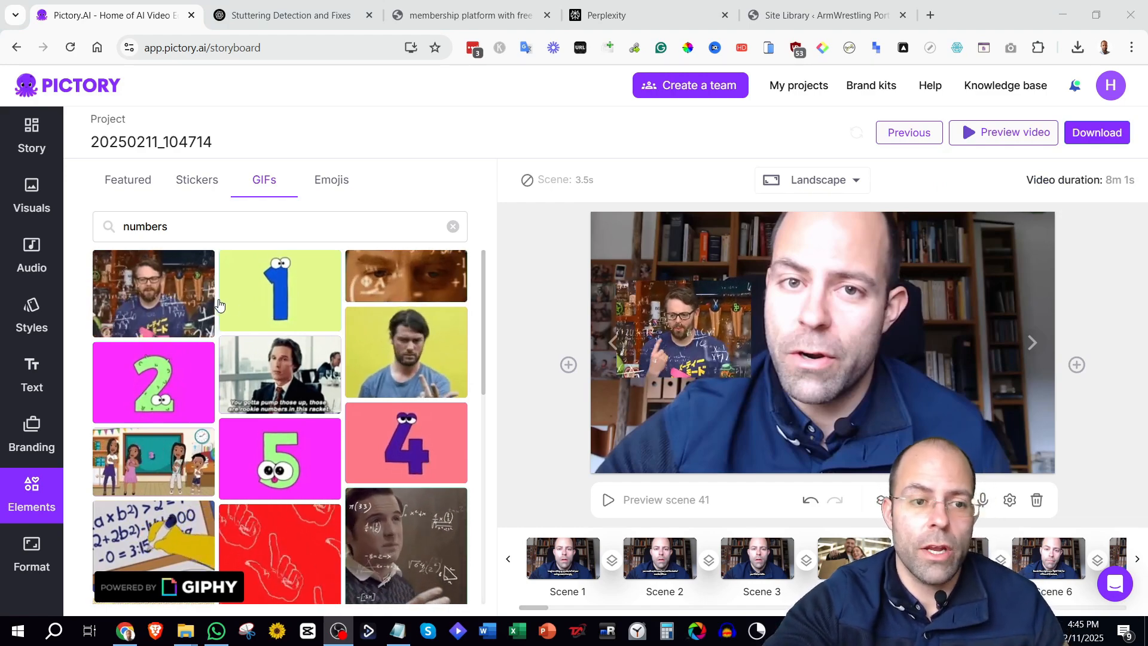
# Open the uploaded visuals, then return to the Story scene list.
pyautogui.click(49, 206)
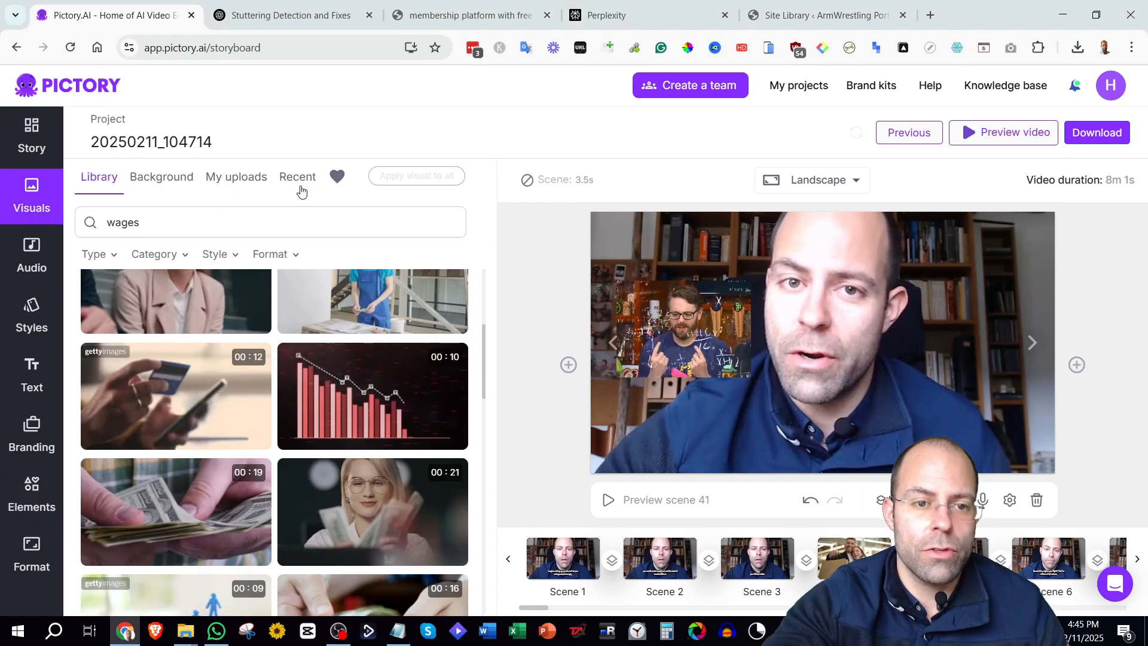
pyautogui.click(235, 183)
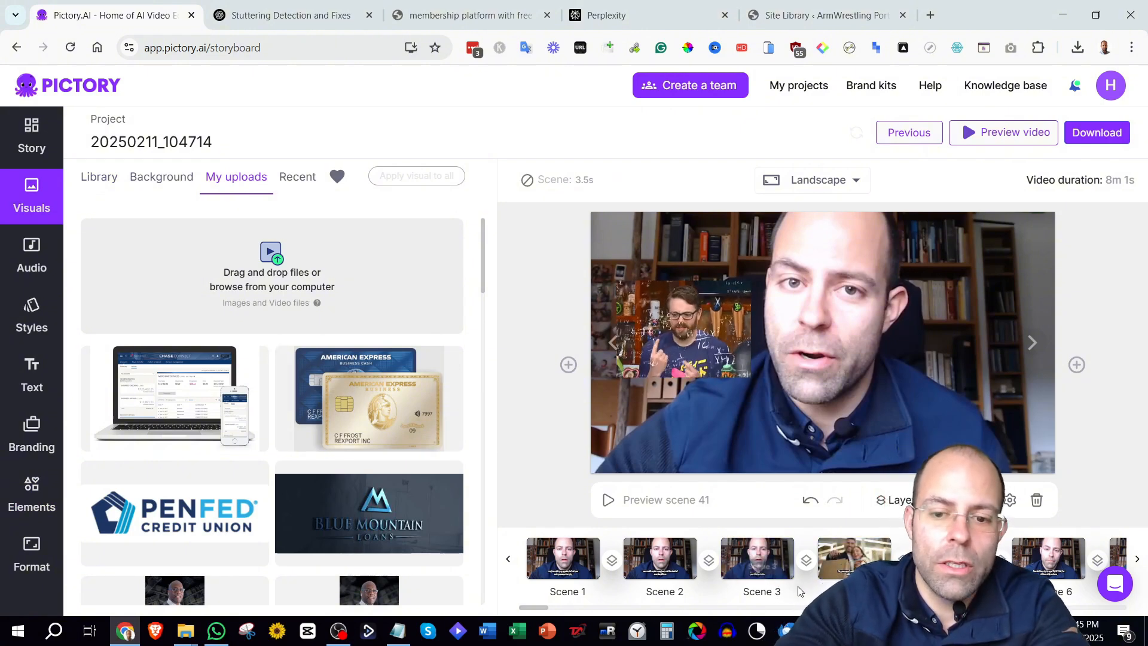
pyautogui.click(36, 143)
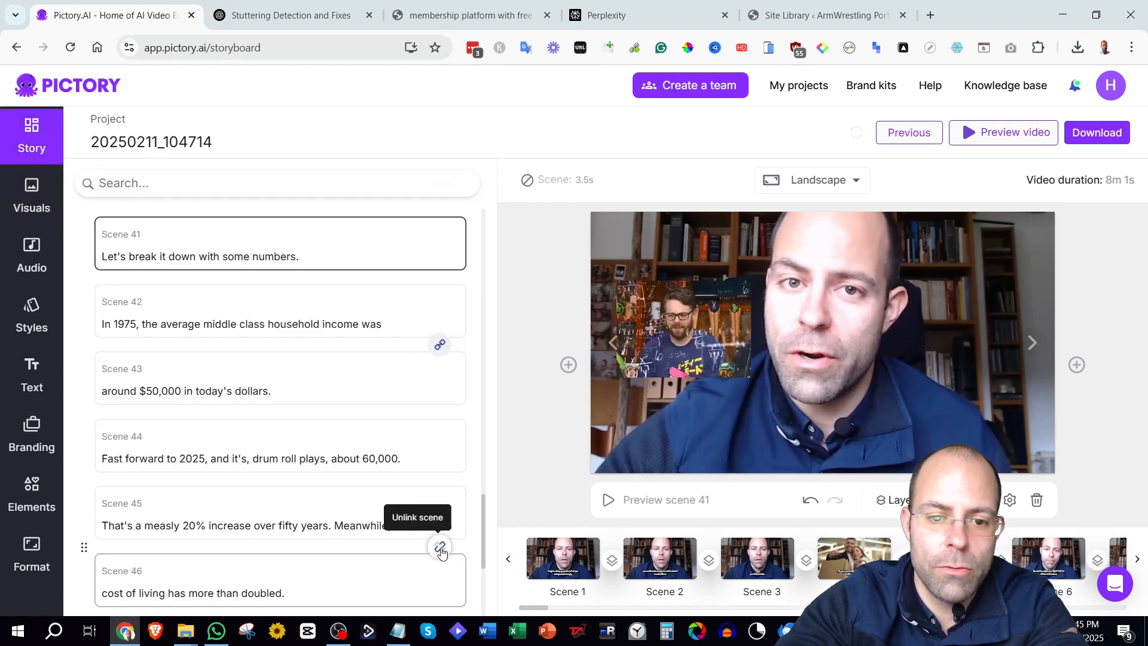